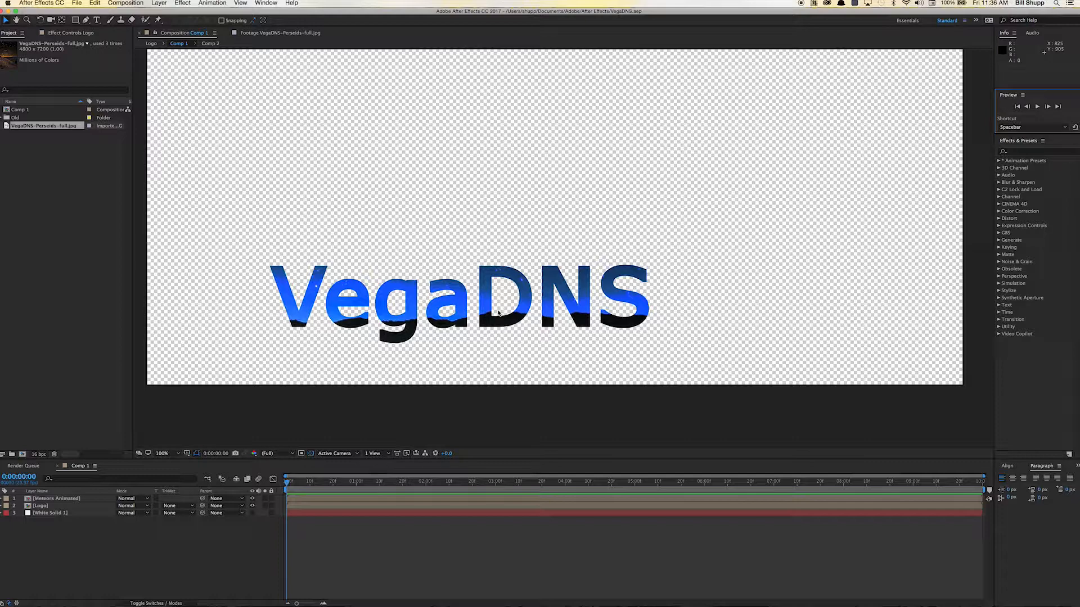
# - Switch to Safari to look at the VegaDNS website's header logo, and return to After Effects
pyautogui.press('super+Tab')
pyautogui.press('Tab')
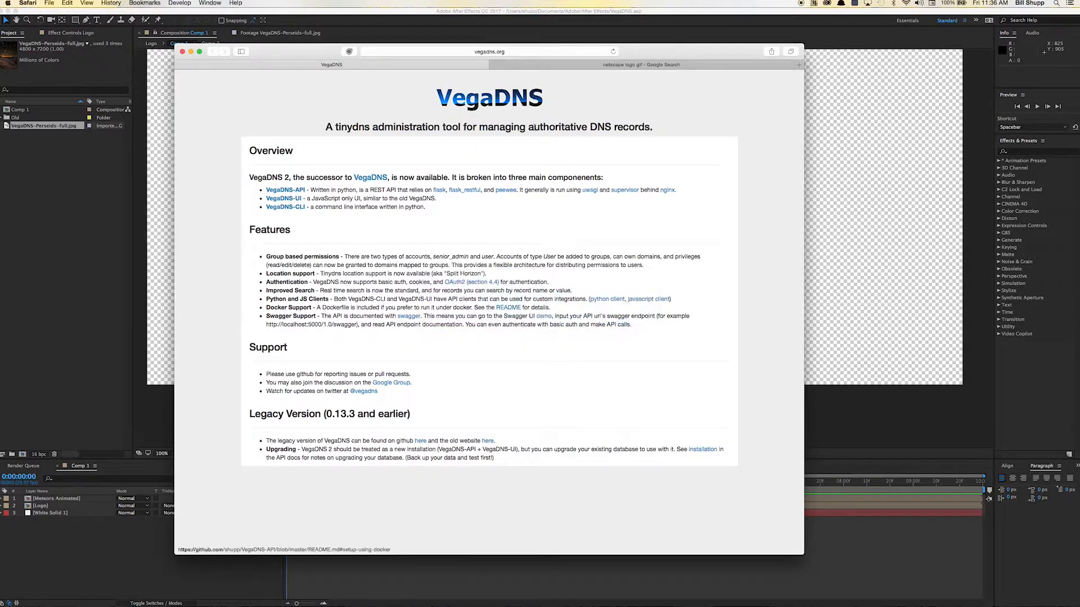
pyautogui.moveTo(358, 54); pyautogui.dragTo(371, 61)
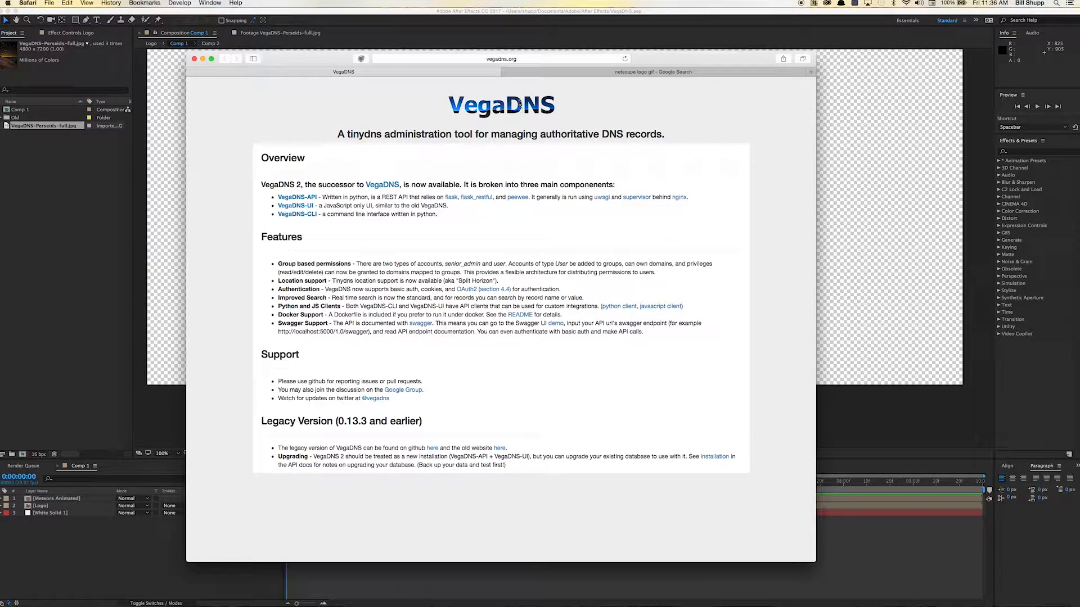
pyautogui.press('super+Tab')
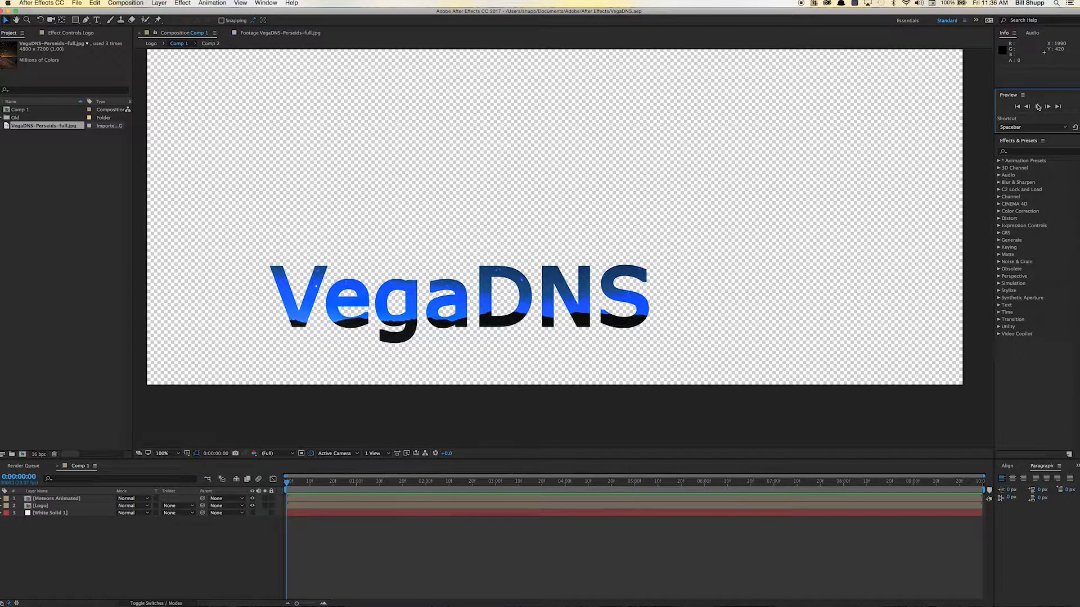
# - Preview the finished logo animation in Comp 1 and view the VegaDNS-Perseids-full.jpg source footage
pyautogui.click(1038, 107)
pyautogui.click(276, 33)
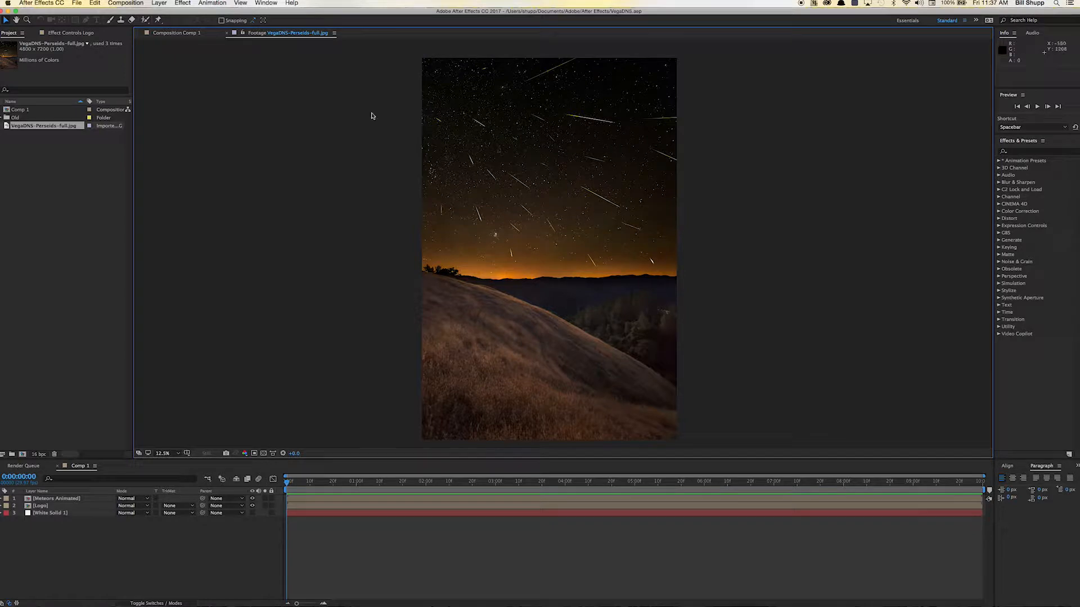
pyautogui.click(170, 34)
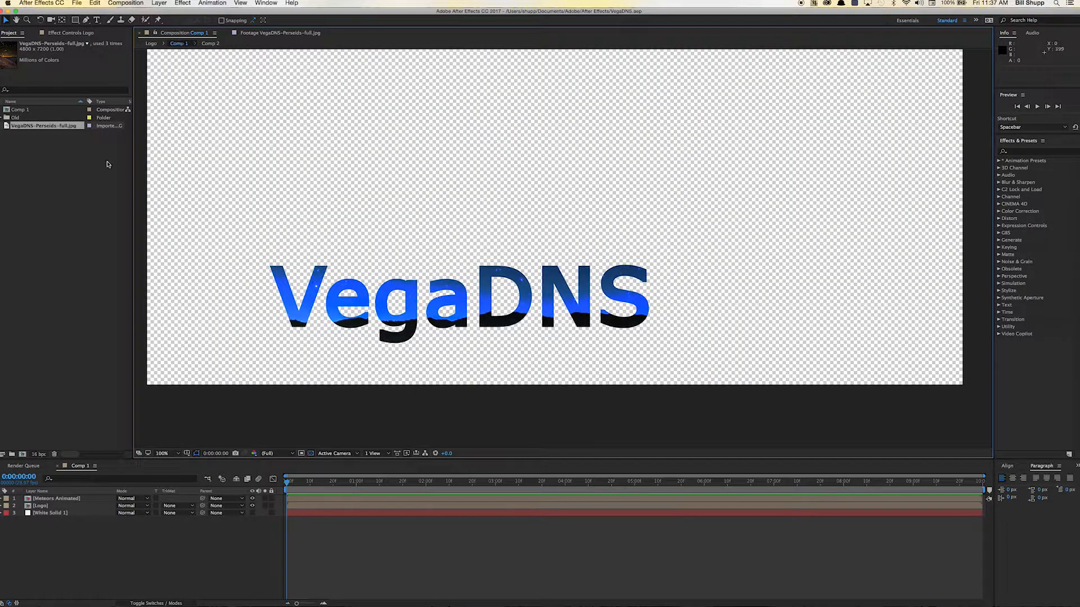
# - Create a new composition using the HDTV 1080 24 preset
pyautogui.click(107, 164)
pyautogui.click(127, 4)
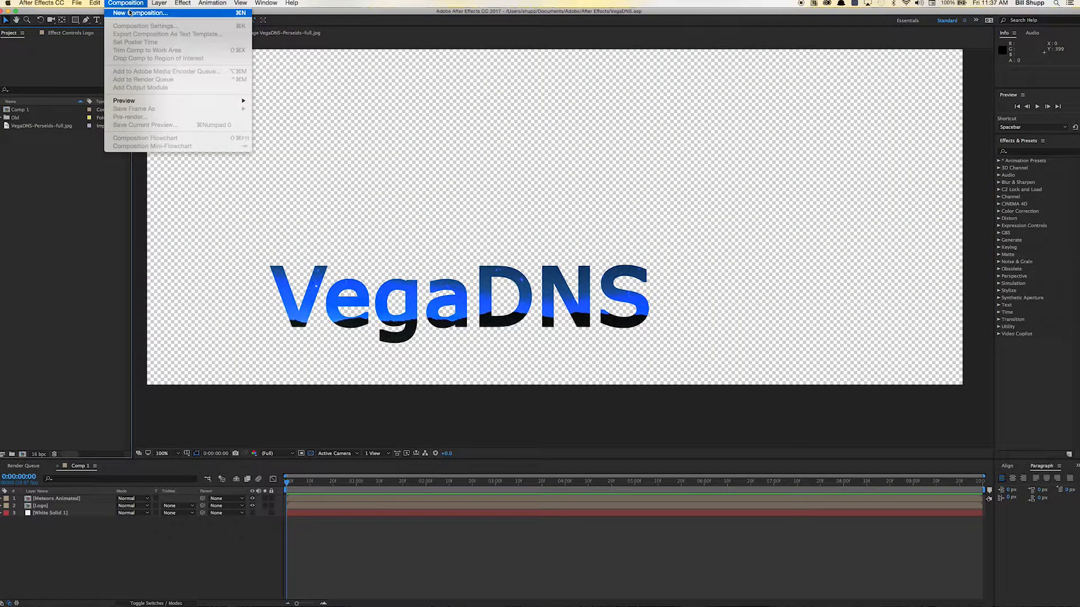
pyautogui.click(135, 13)
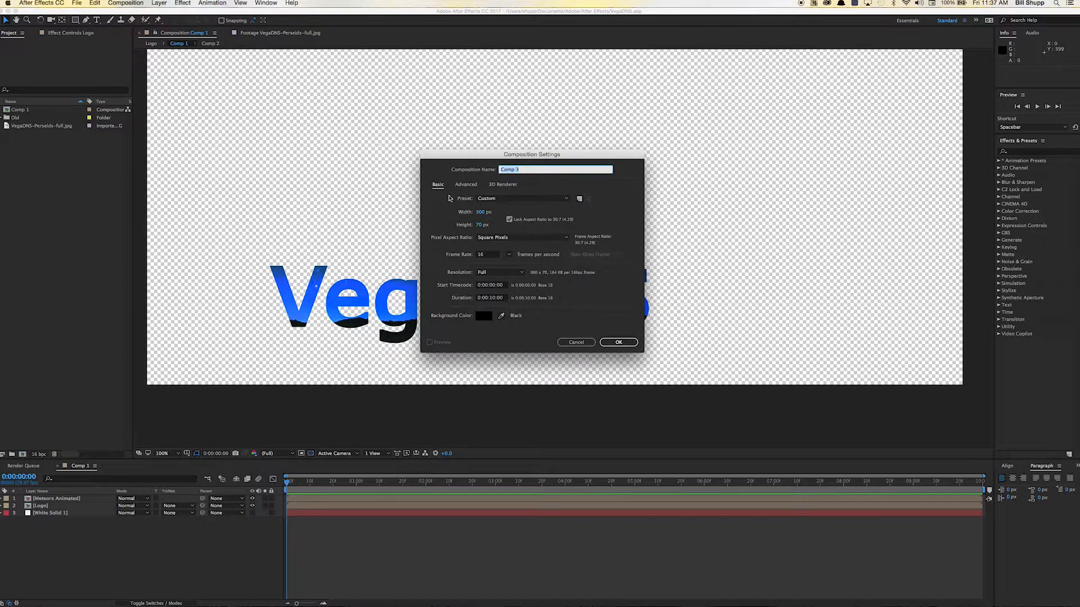
pyautogui.click(492, 199)
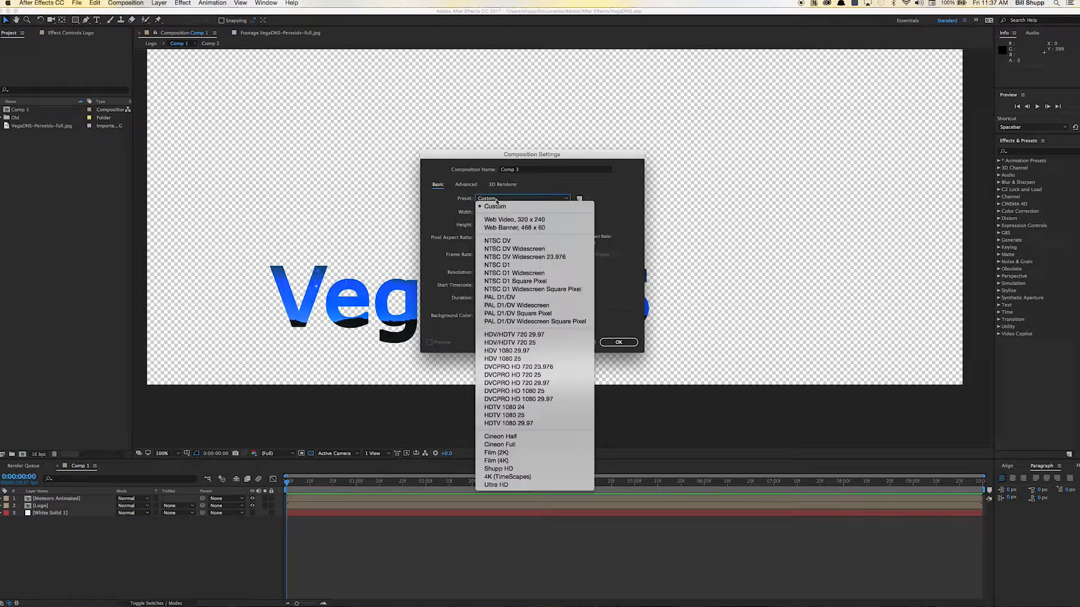
pyautogui.click(533, 407)
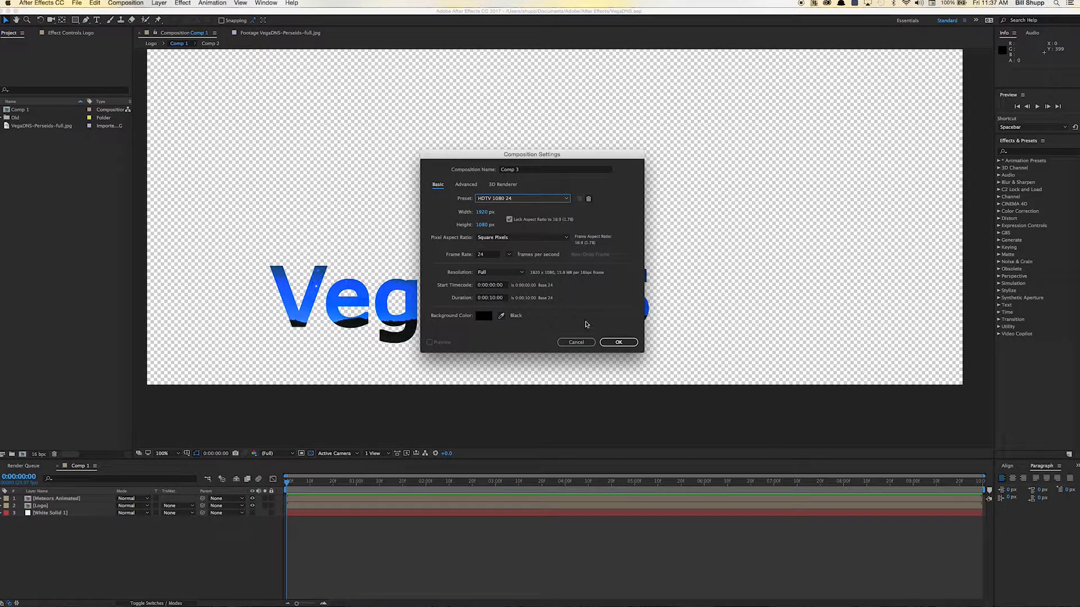
pyautogui.click(619, 342)
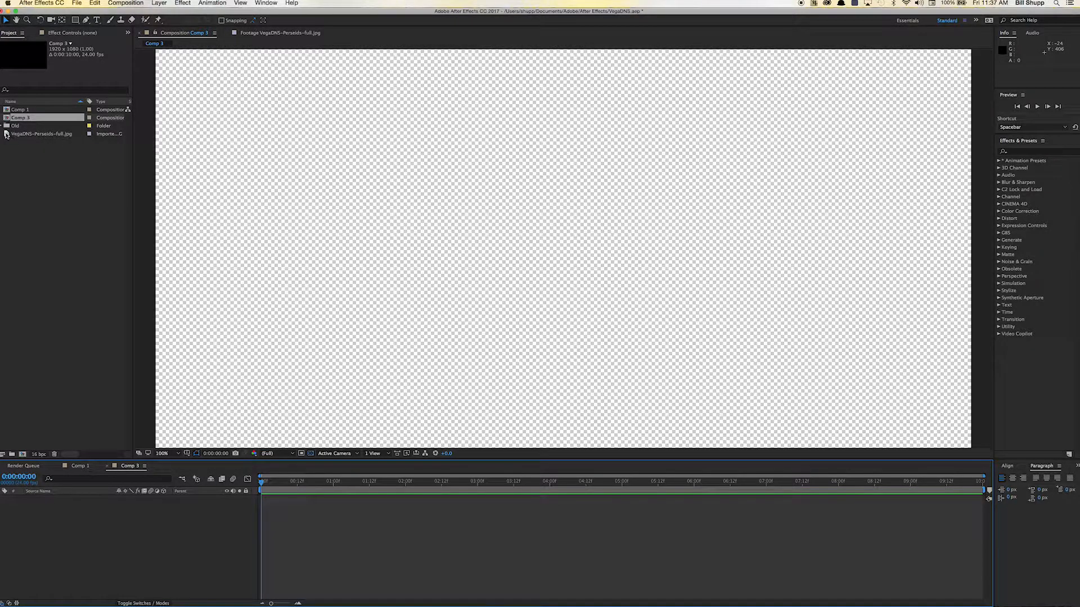
# - Add VegaDNS-Perseids-full.jpg to the new composition and scale the layer to 43%
pyautogui.moveTo(7, 135); pyautogui.dragTo(272, 203)
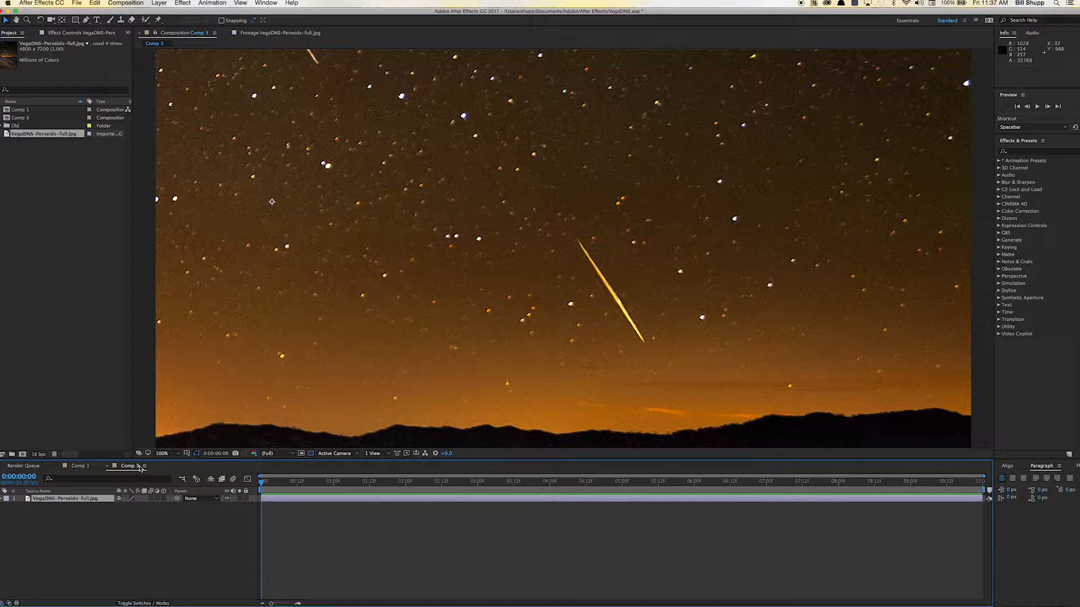
pyautogui.press('s')
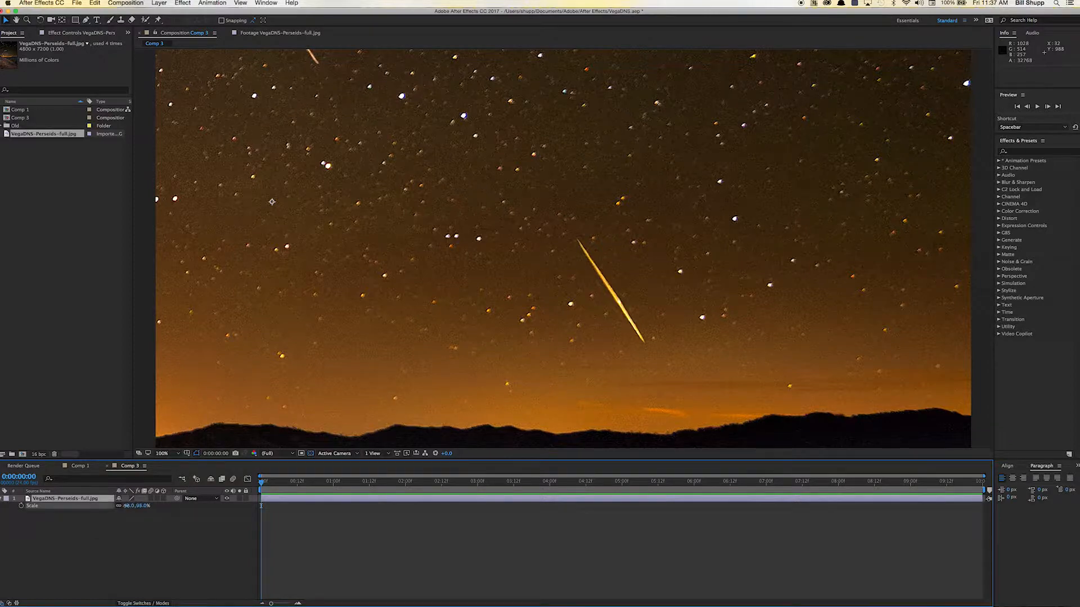
pyautogui.moveTo(131, 506); pyautogui.dragTo(99, 505)
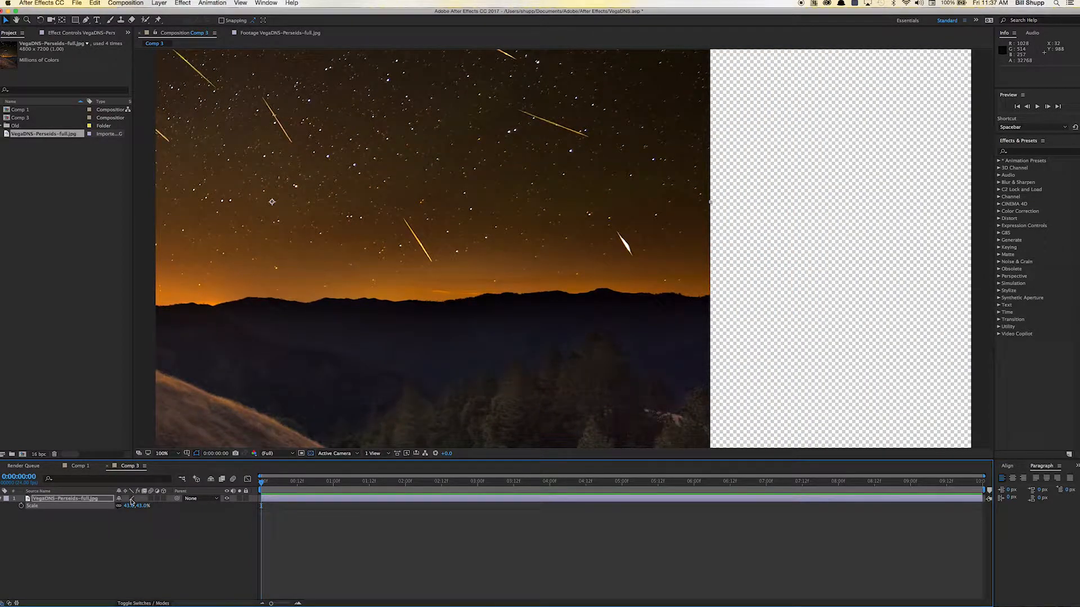
# - Reposition the meteor photo to about 989, 677 so it fills the frame with the horizon near the lower edge
pyautogui.click(165, 457)
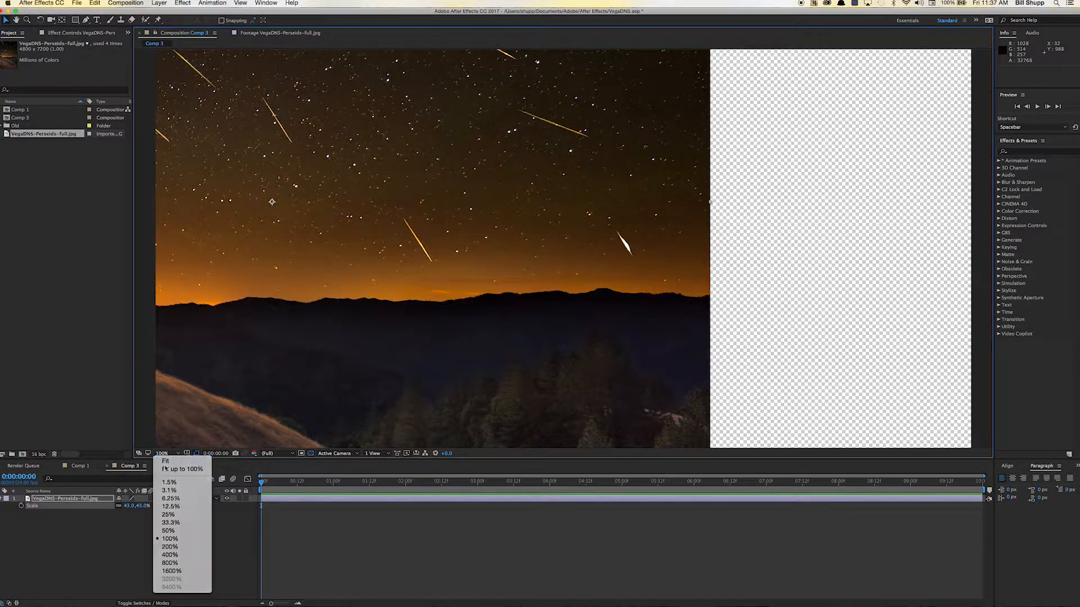
pyautogui.click(165, 462)
pyautogui.click(165, 457)
pyautogui.click(165, 461)
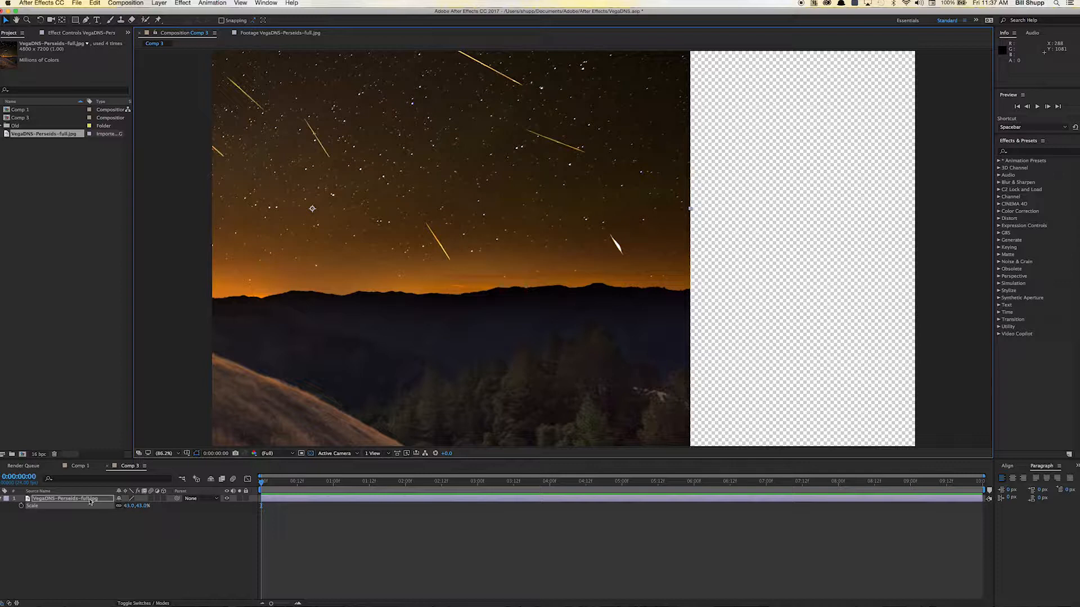
pyautogui.moveTo(414, 362); pyautogui.dragTo(680, 444)
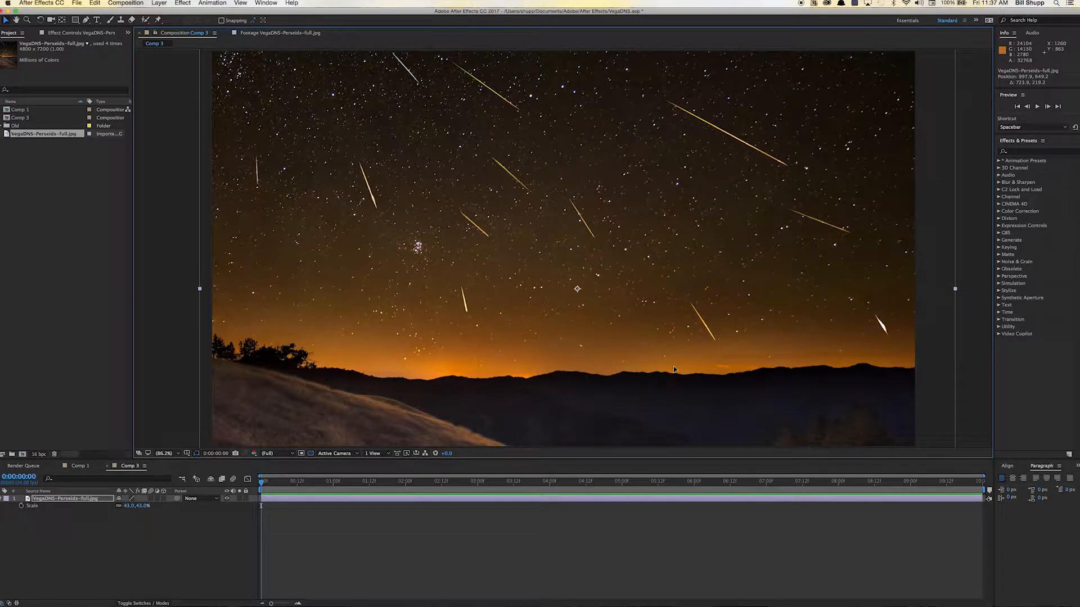
pyautogui.moveTo(675, 370); pyautogui.dragTo(671, 384)
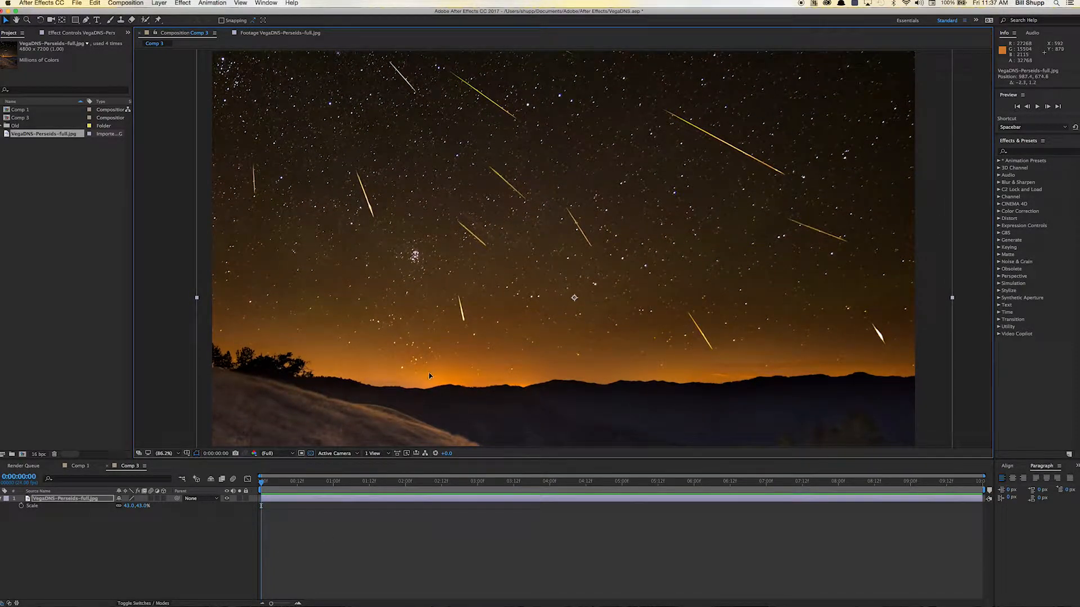
pyautogui.moveTo(430, 373); pyautogui.dragTo(430, 375)
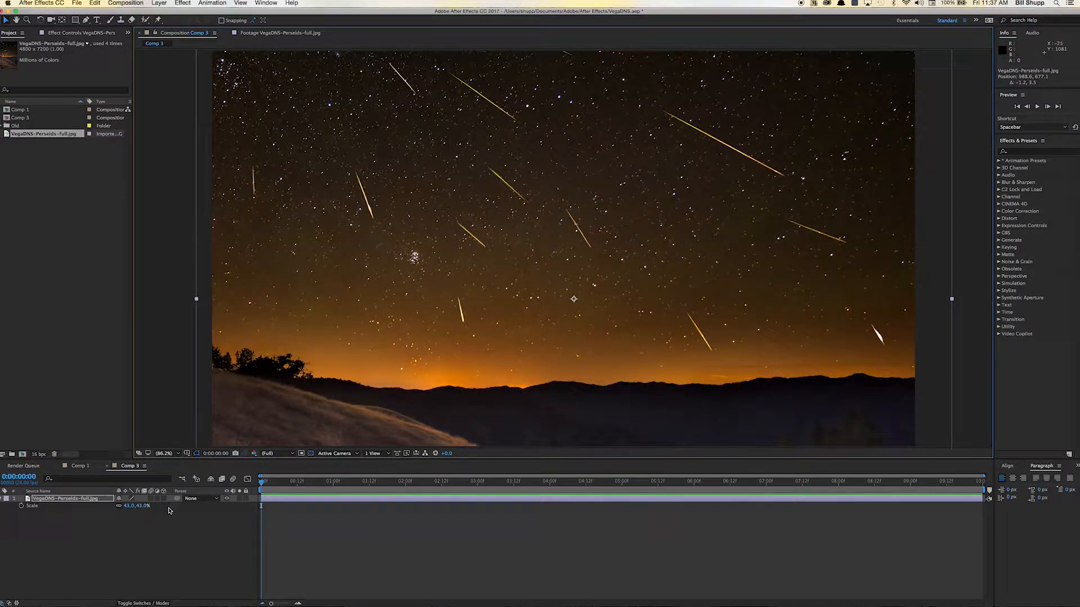
pyautogui.click(169, 510)
# - Pre-compose the photo layer as Background Plate, moving all attributes into the new composition
pyautogui.click(61, 499)
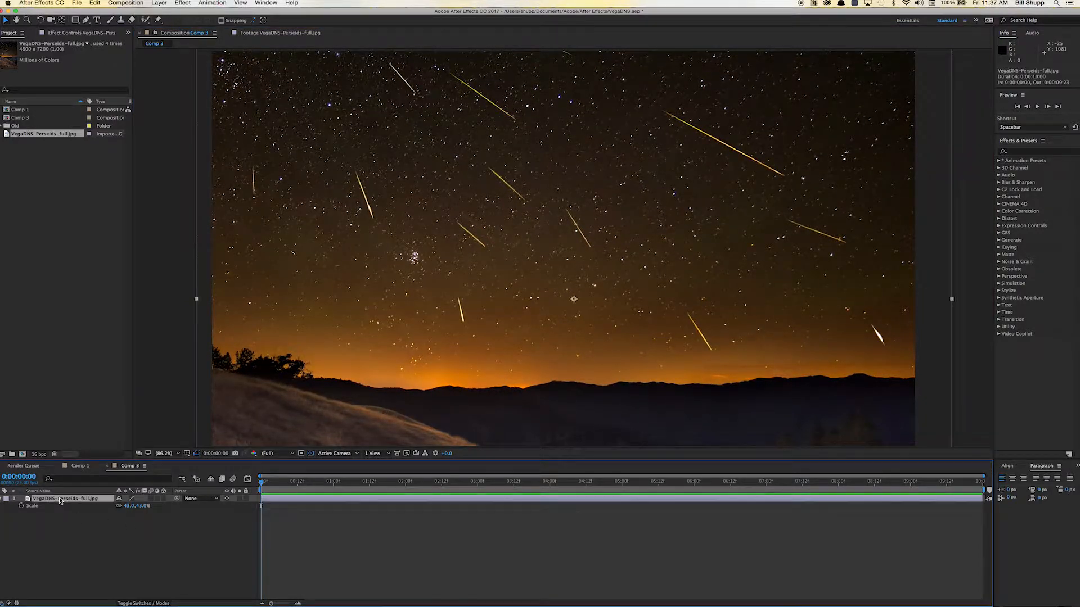
pyautogui.rightClick(61, 499)
pyautogui.click(87, 535)
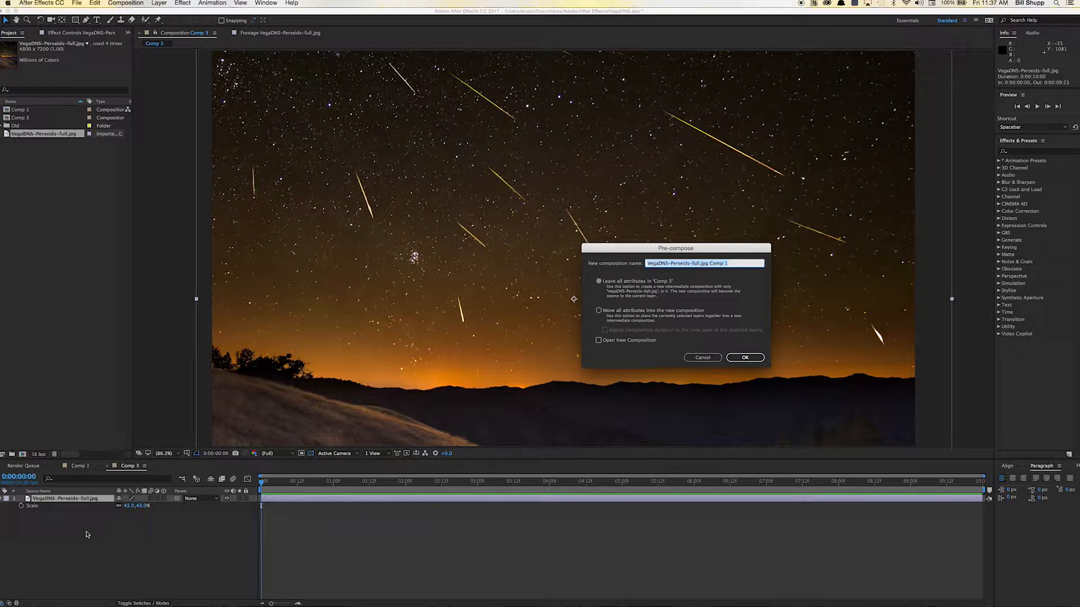
pyautogui.write('V')
pyautogui.click(635, 312)
pyautogui.click(744, 358)
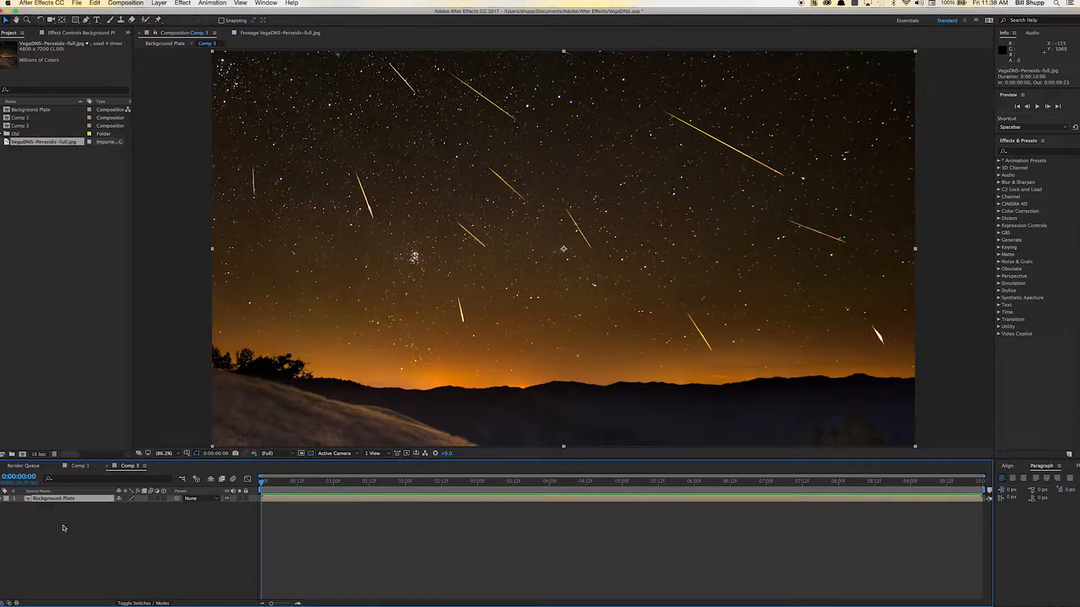
# - Duplicate the Background Plate layer, hide the upper copy and select the lower one
pyautogui.click(63, 527)
pyautogui.click(72, 499)
pyautogui.press('super+d')
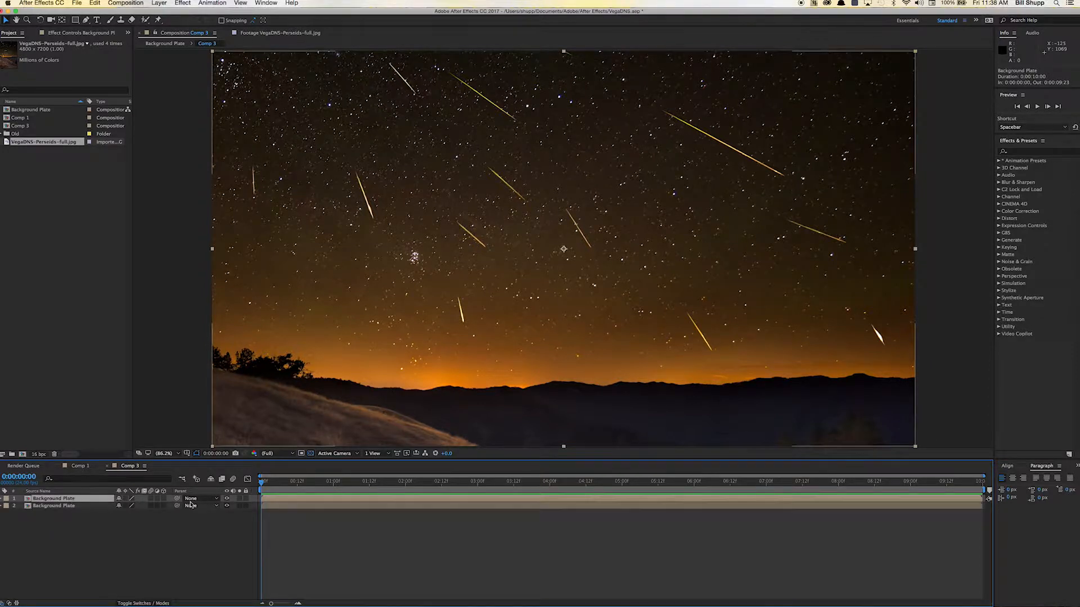
pyautogui.click(88, 505)
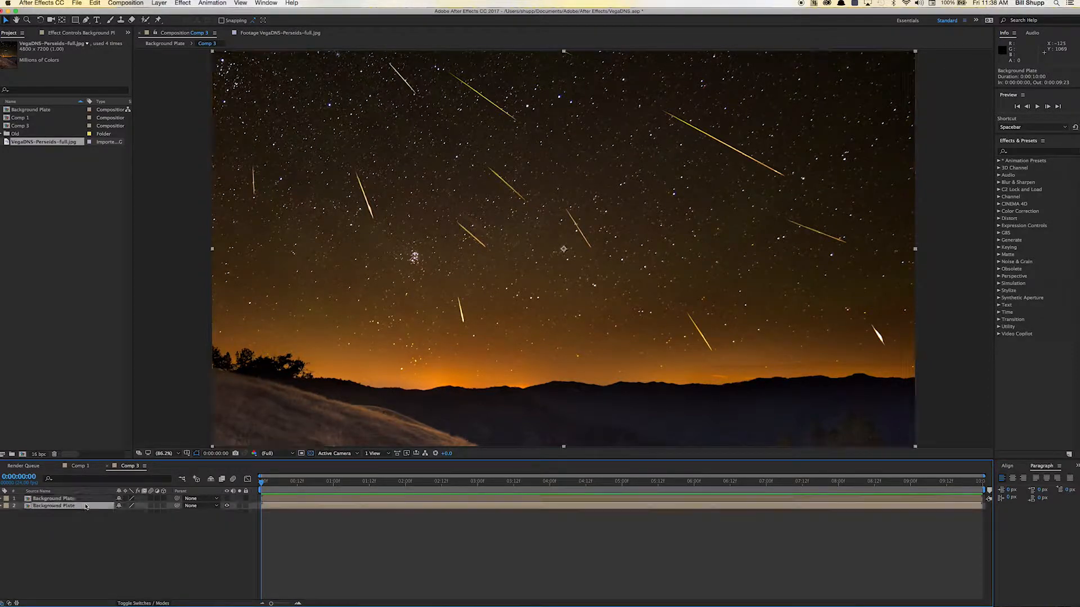
# - Add a white text layer reading VegaDNS between the two Background Plate layers
pyautogui.click(96, 19)
pyautogui.click(530, 341)
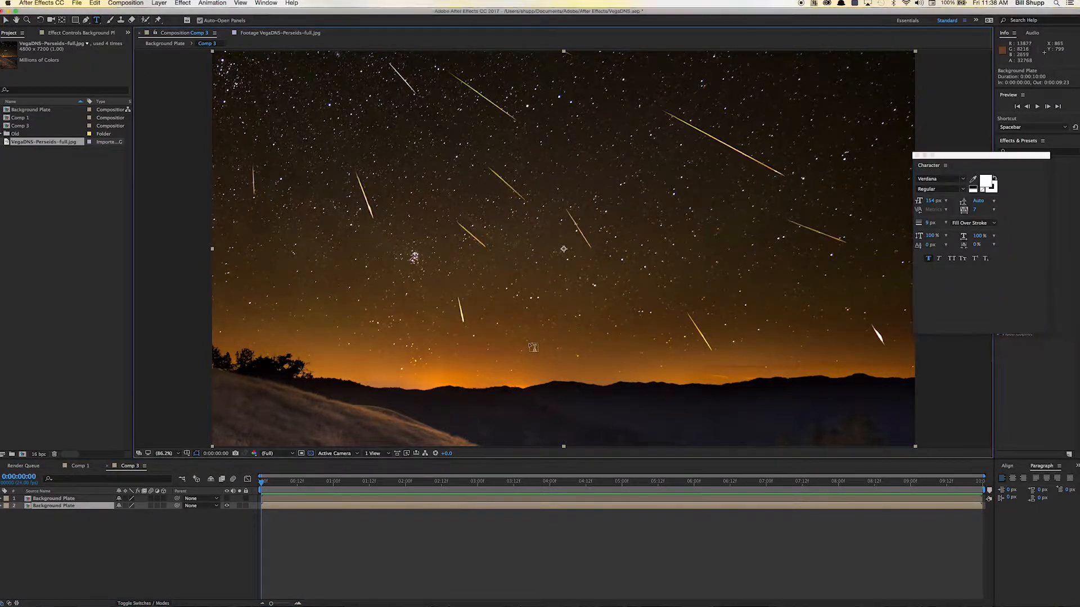
pyautogui.write('VegaDNS')
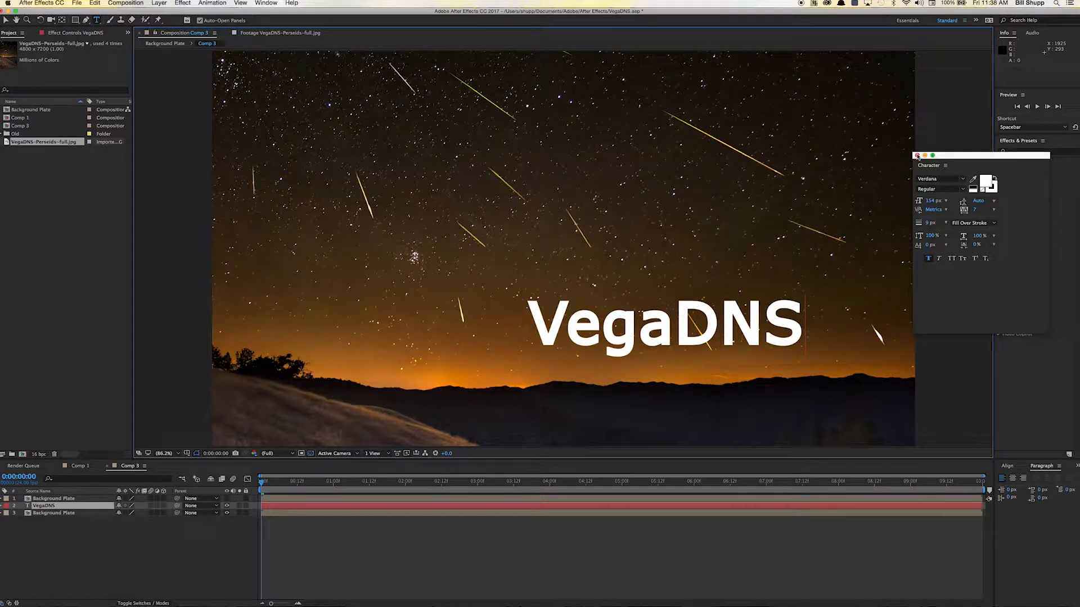
pyautogui.click(917, 156)
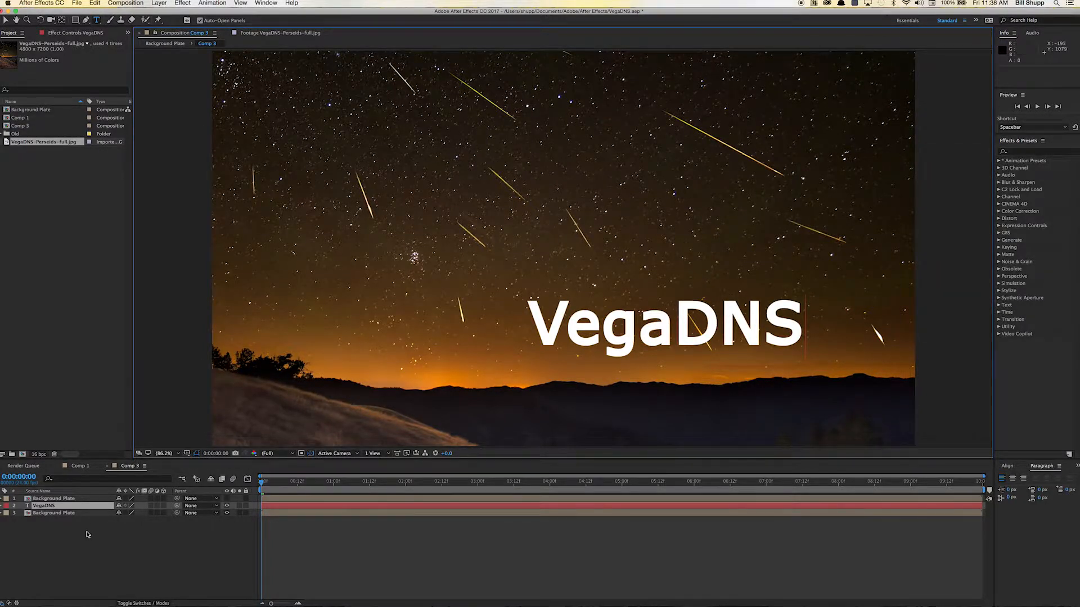
# - Set the lower Background Plate layer's track matte to Alpha Matte "VegaDNS"
pyautogui.click(86, 513)
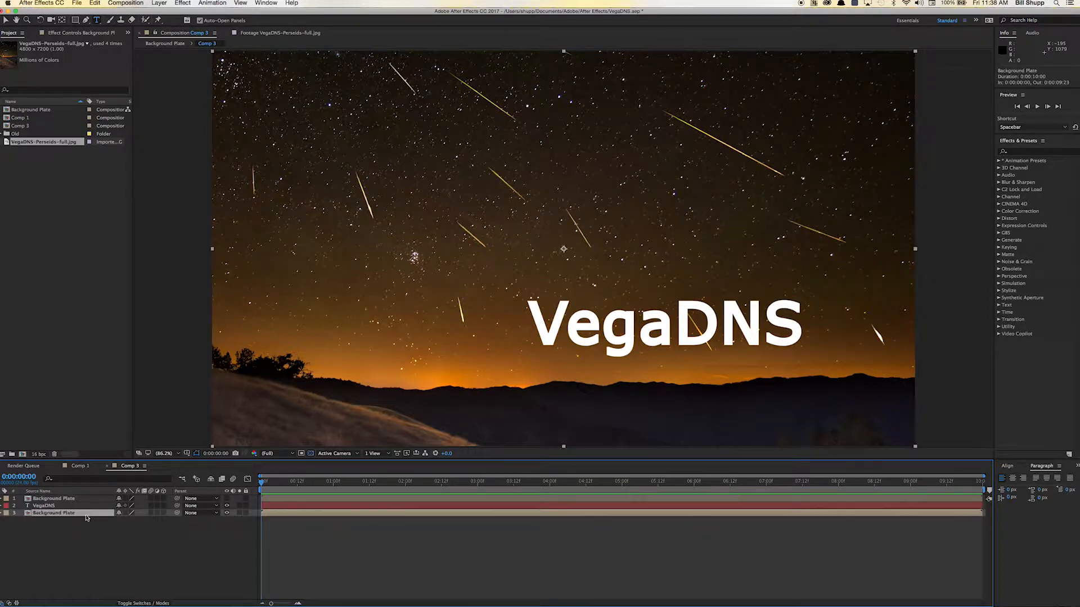
pyautogui.click(140, 603)
pyautogui.click(172, 513)
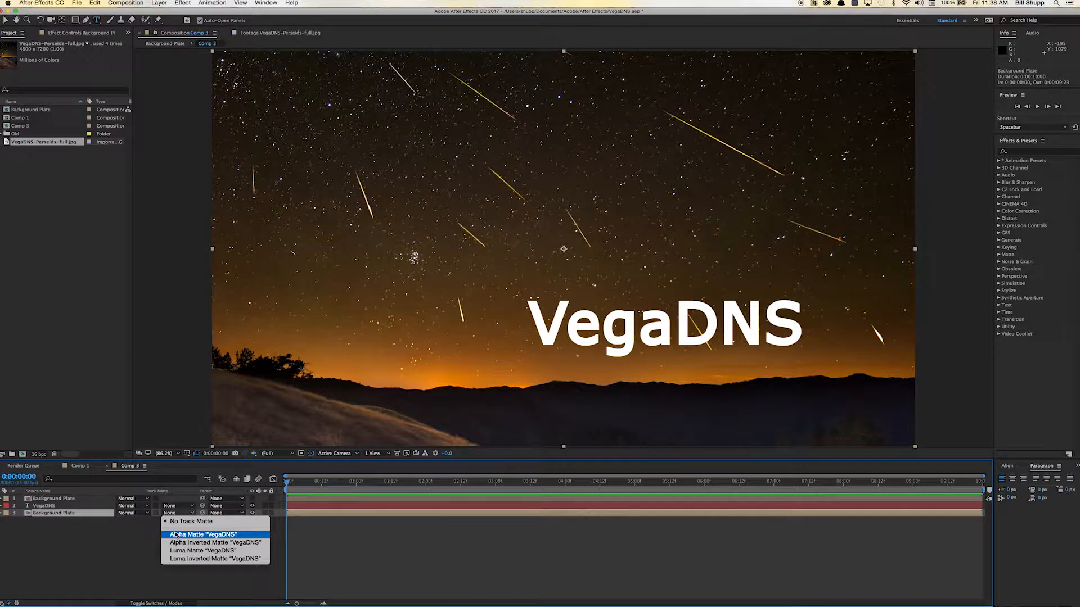
pyautogui.click(175, 535)
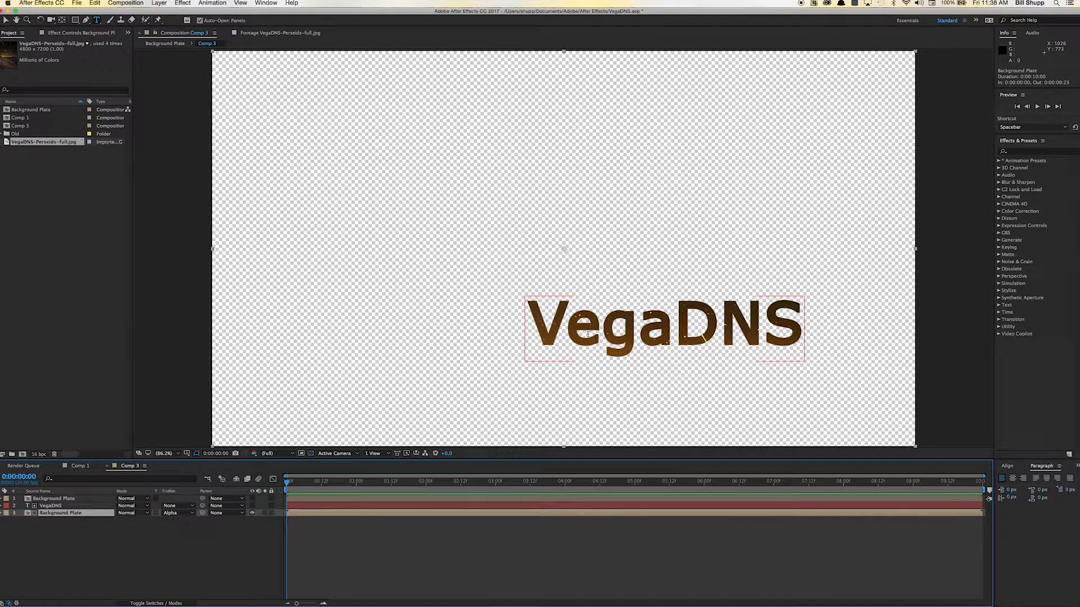
# - Move the VegaDNS text over the horizon, to about 493, 934, and enlarge it to about 113%
pyautogui.click(4, 20)
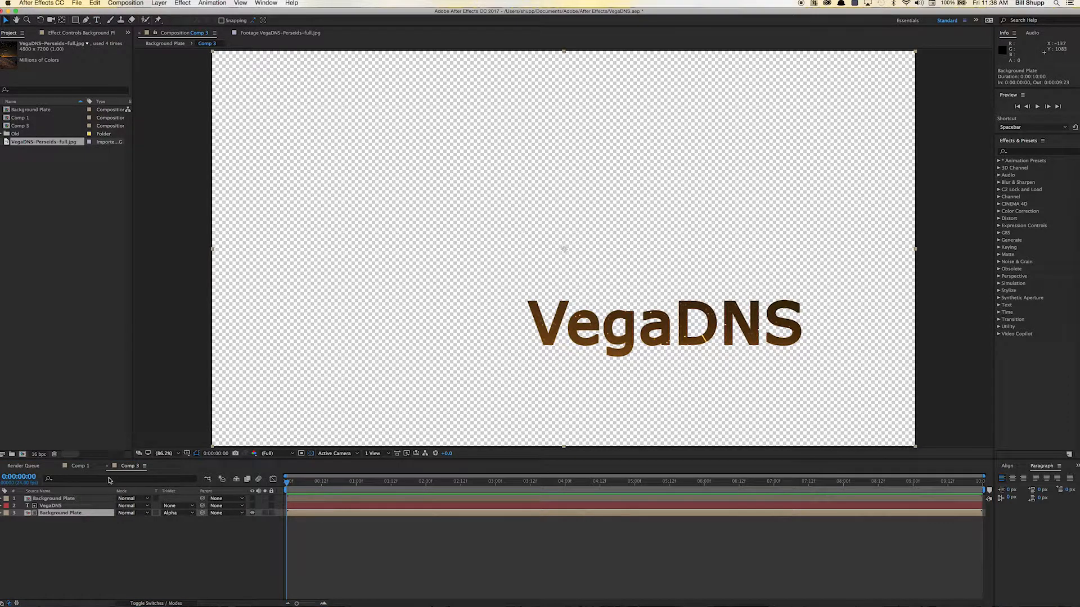
pyautogui.click(62, 506)
pyautogui.moveTo(580, 346); pyautogui.dragTo(453, 401)
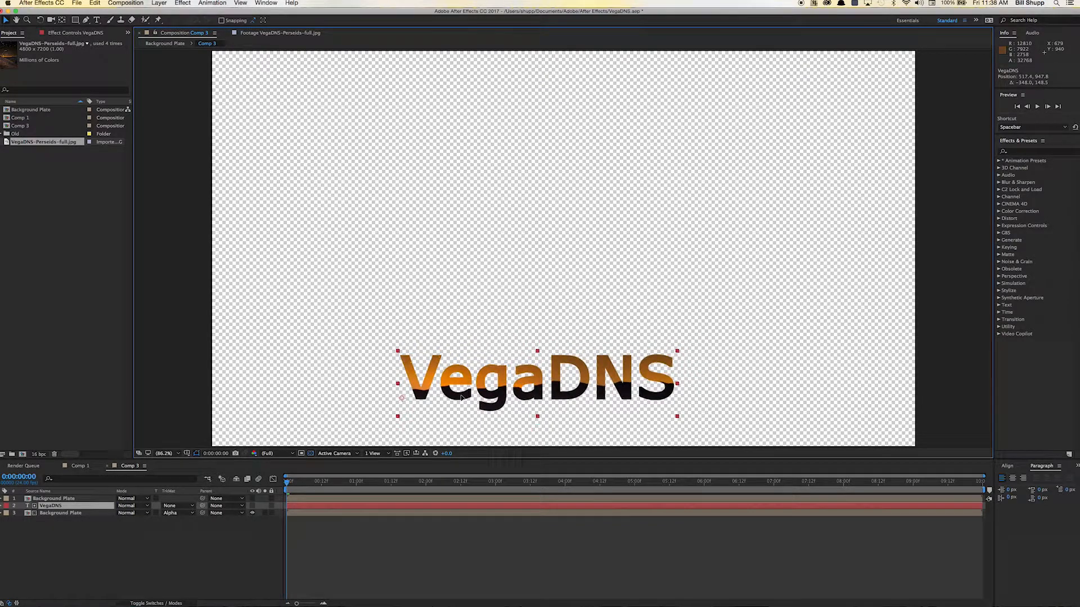
pyautogui.moveTo(560, 383); pyautogui.dragTo(547, 375)
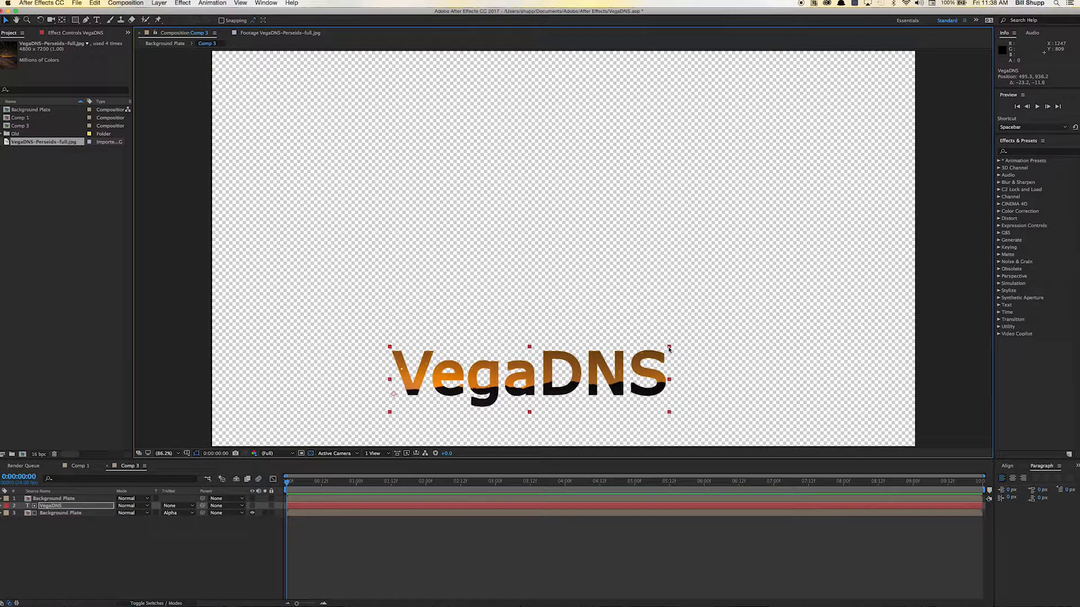
pyautogui.moveTo(669, 348); pyautogui.dragTo(706, 335)
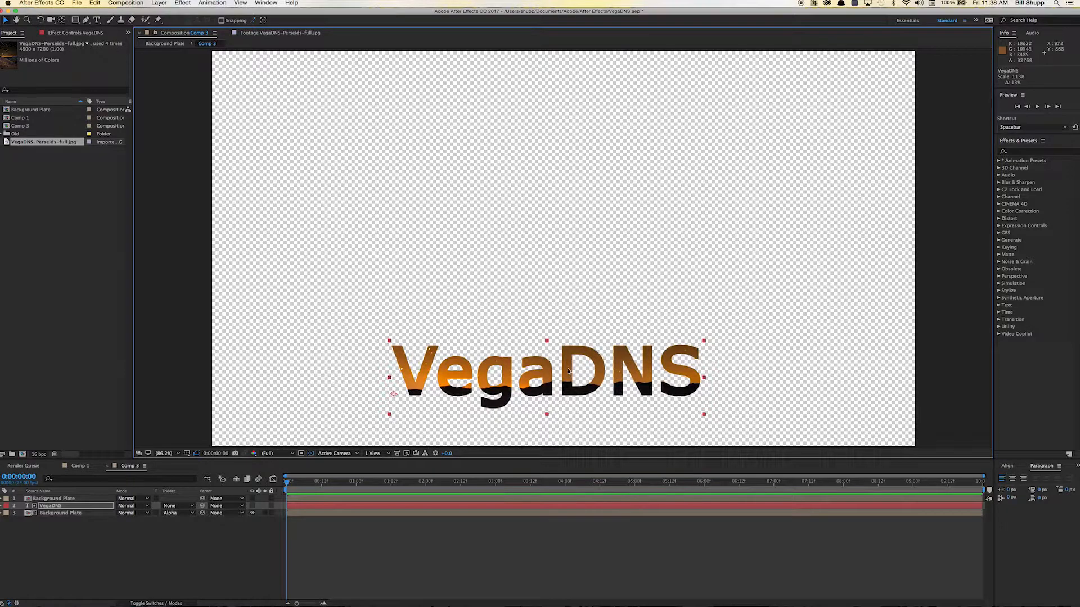
pyautogui.moveTo(570, 370)
pyautogui.mouseDown()
pyautogui.moveTo(594, 369)
pyautogui.moveTo(567, 370)
pyautogui.mouseUp()
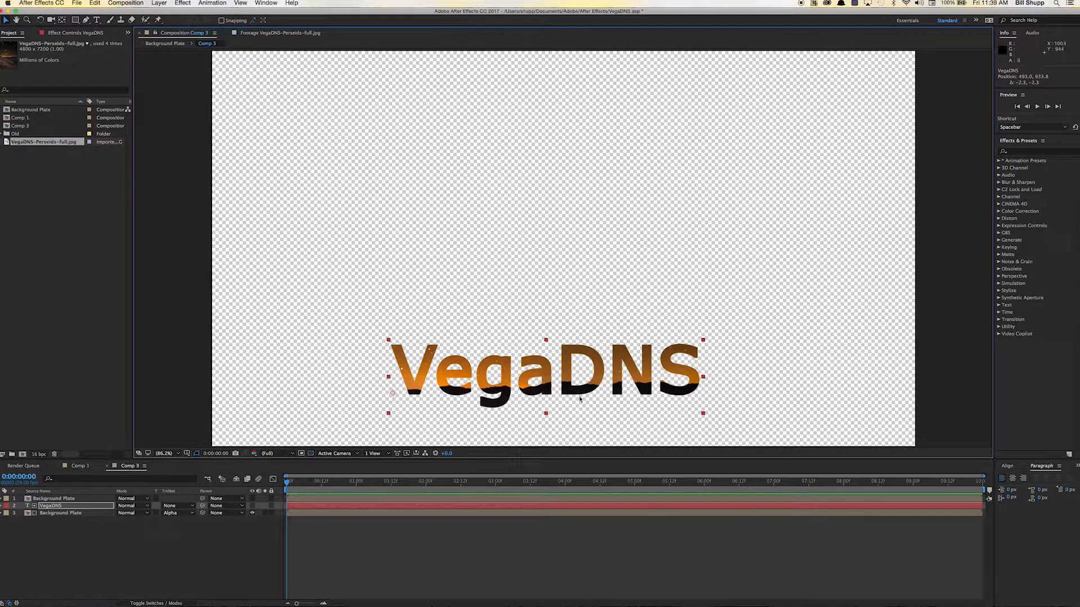
pyautogui.click(175, 550)
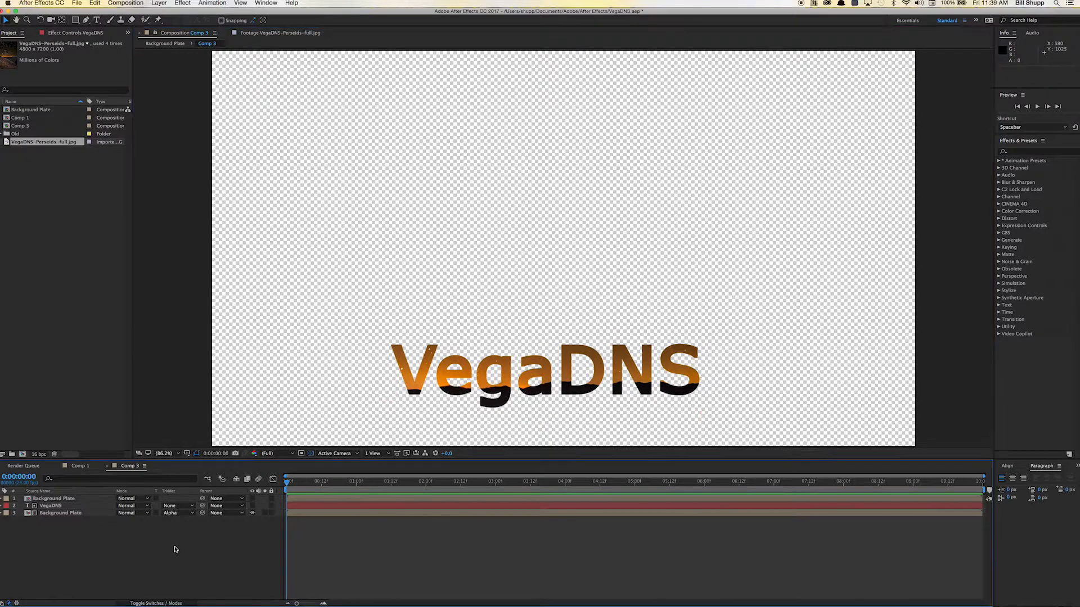
# - Apply the Hue/Saturation effect to the lower Background Plate layer
pyautogui.click(65, 508)
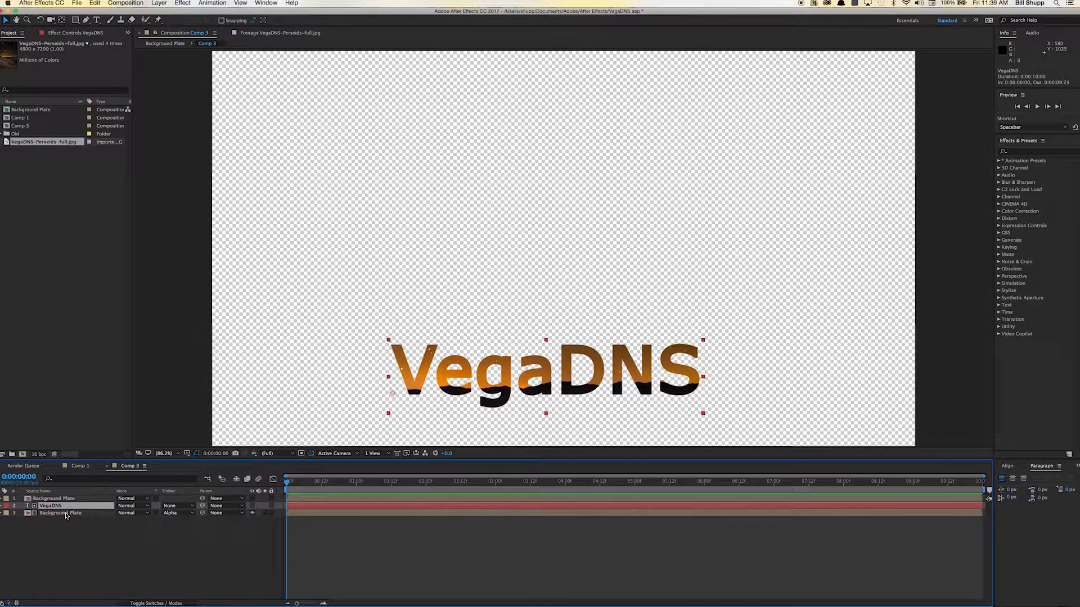
pyautogui.click(66, 515)
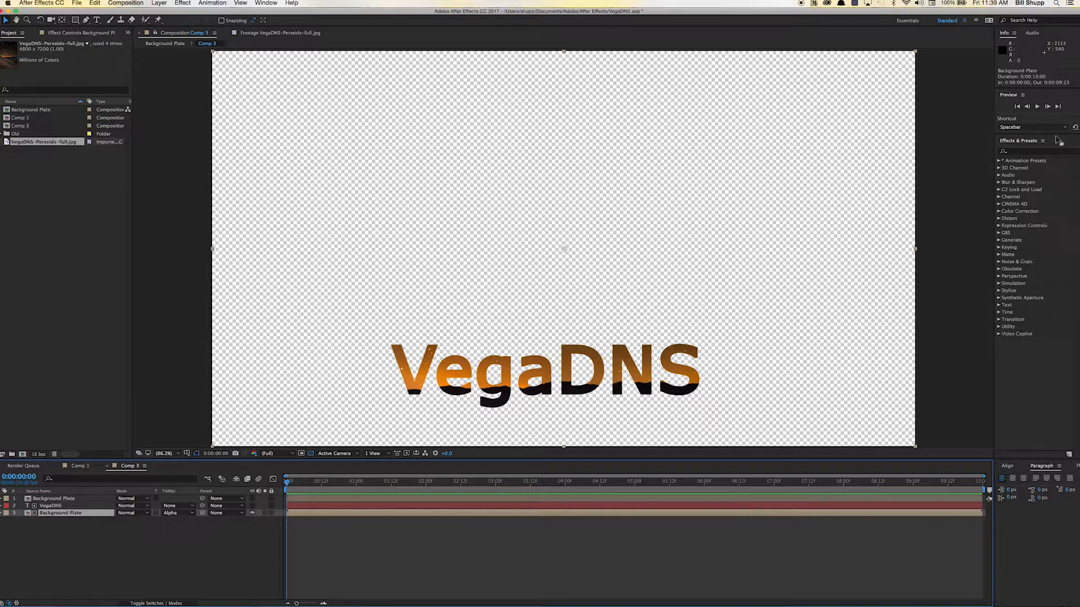
pyautogui.click(1029, 151)
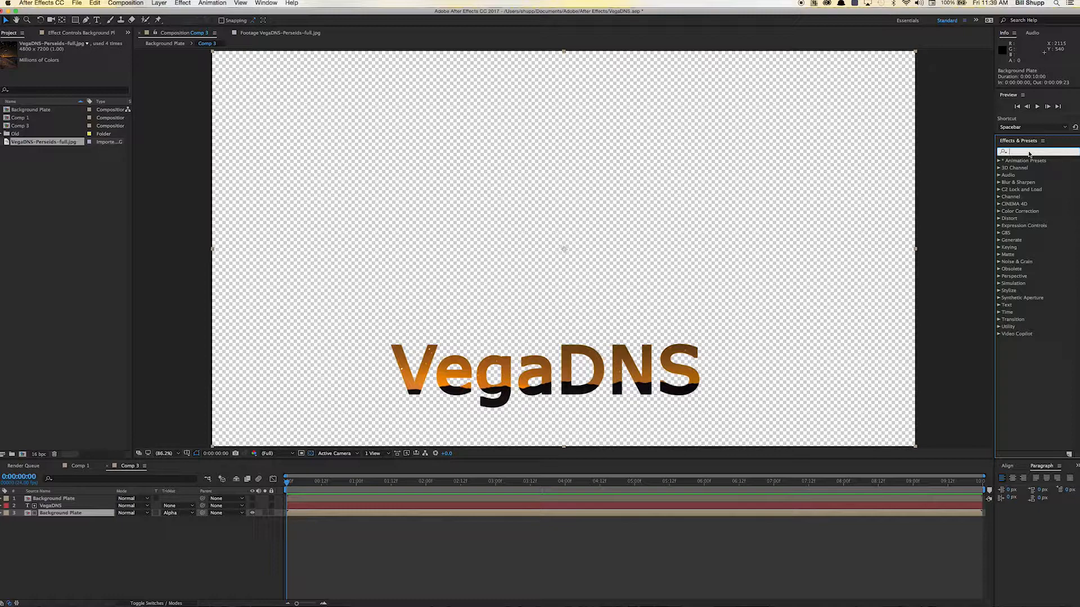
pyautogui.write('hue')
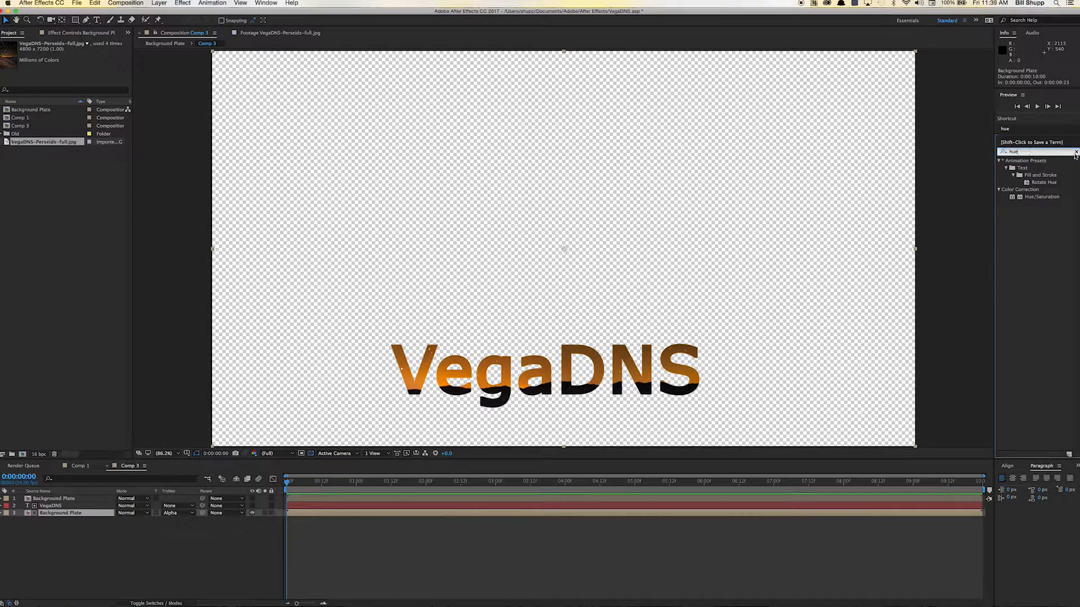
pyautogui.moveTo(1011, 198); pyautogui.dragTo(408, 514)
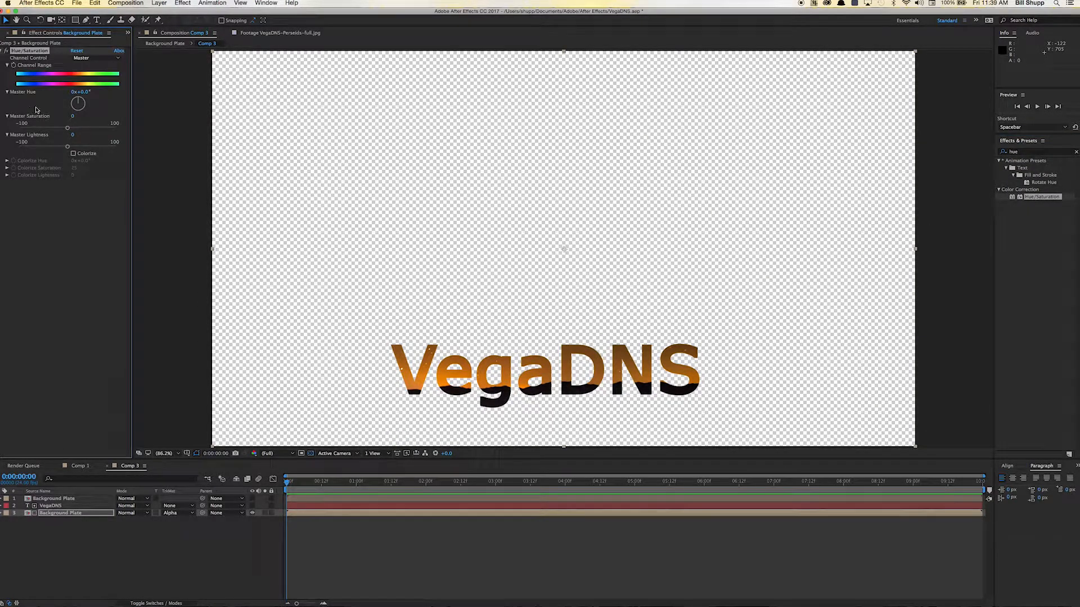
# - Set the Master Hue of the lower Background Plate layer to 183° to turn the text fill blue
pyautogui.moveTo(79, 100); pyautogui.dragTo(76, 115)
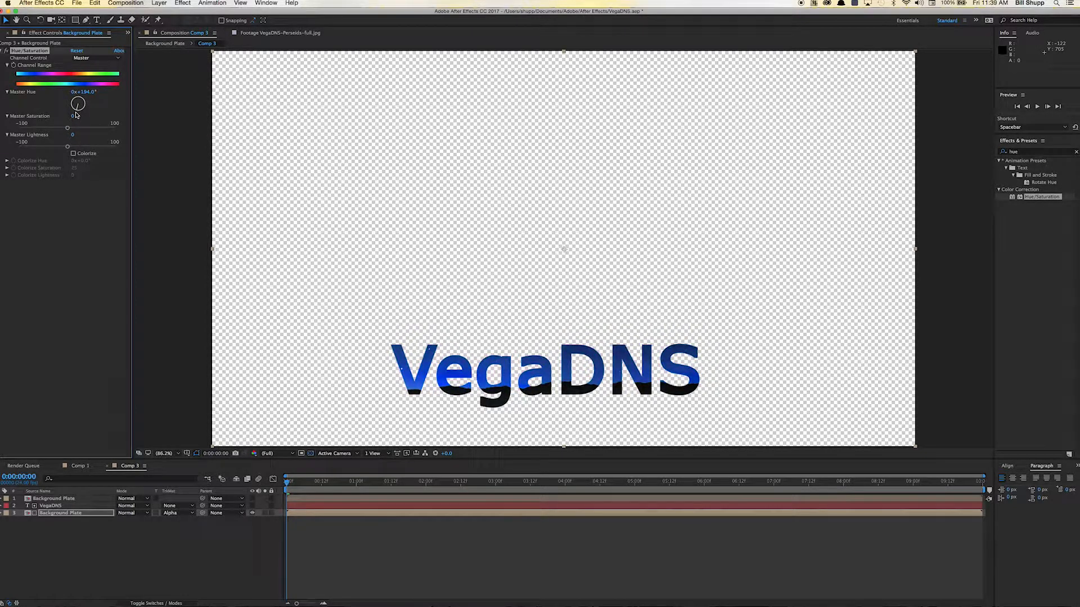
pyautogui.click(86, 91)
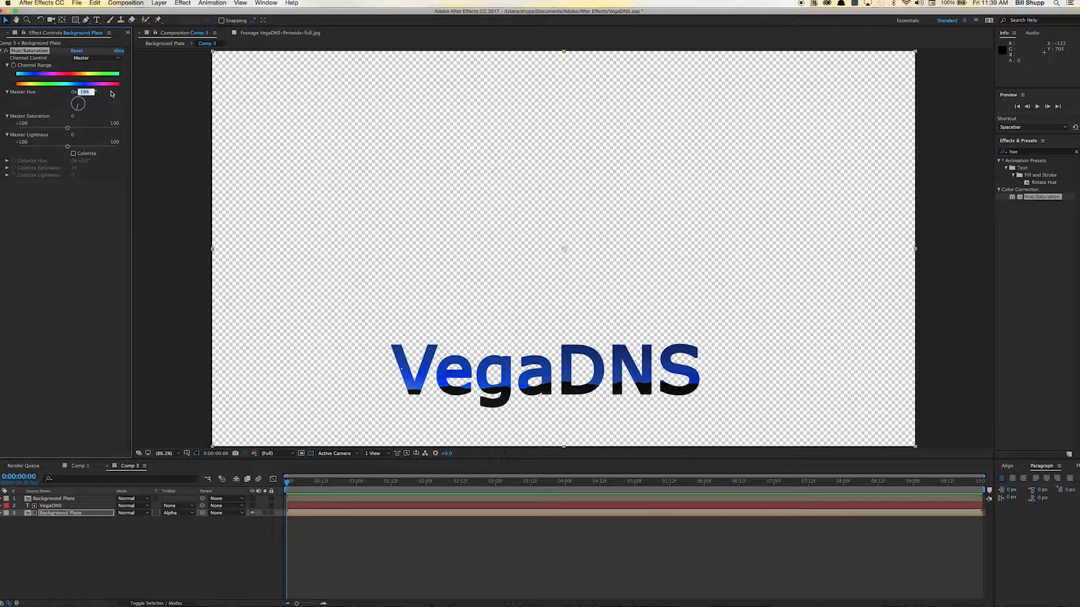
pyautogui.write('183')
pyautogui.click(94, 212)
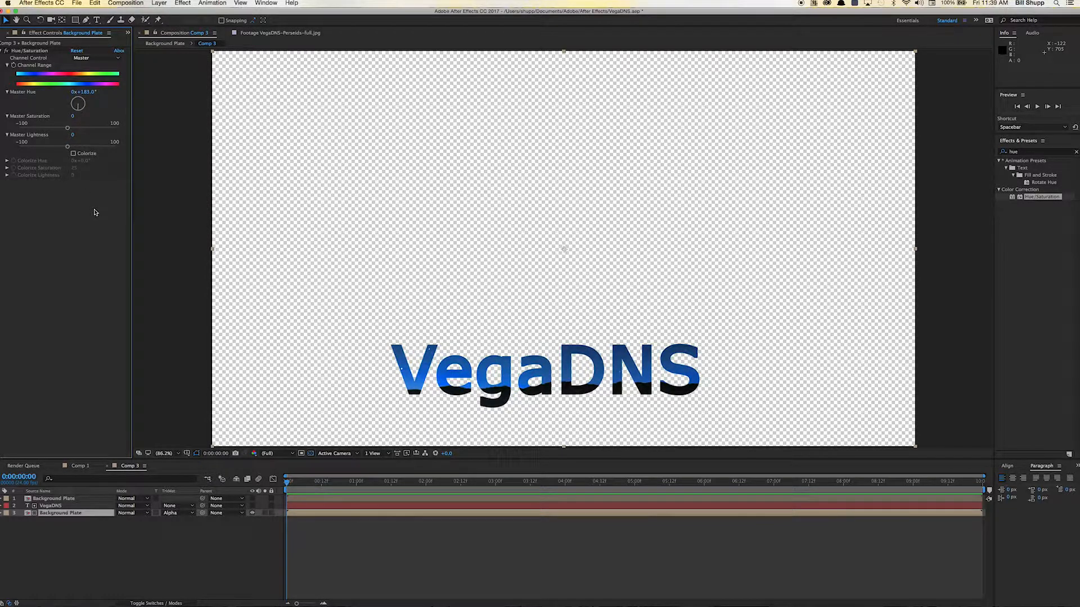
# - Pre-compose the VegaDNS text layer and the lower Background Plate layer into a composition named Logo
pyautogui.click(68, 506)
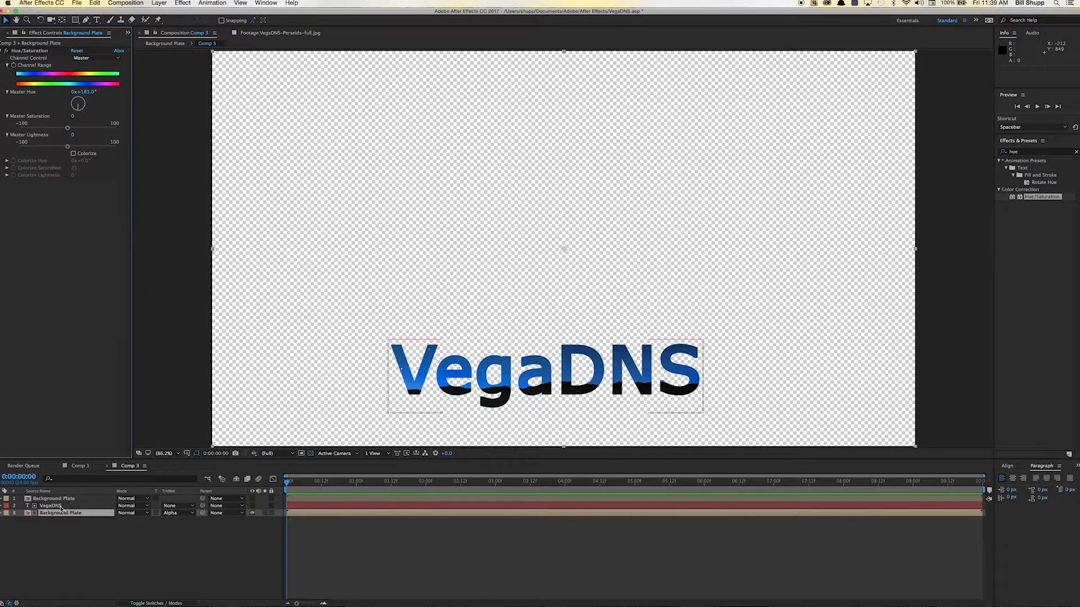
pyautogui.keyDown('shift'); pyautogui.click(64, 513); pyautogui.keyUp('shift')
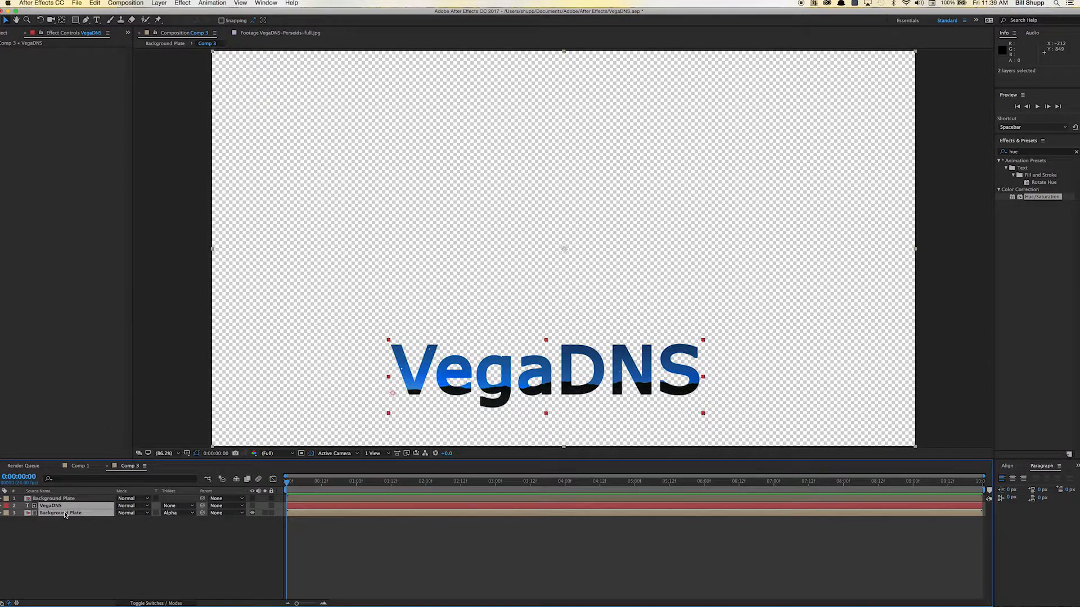
pyautogui.rightClick(65, 515)
pyautogui.click(81, 533)
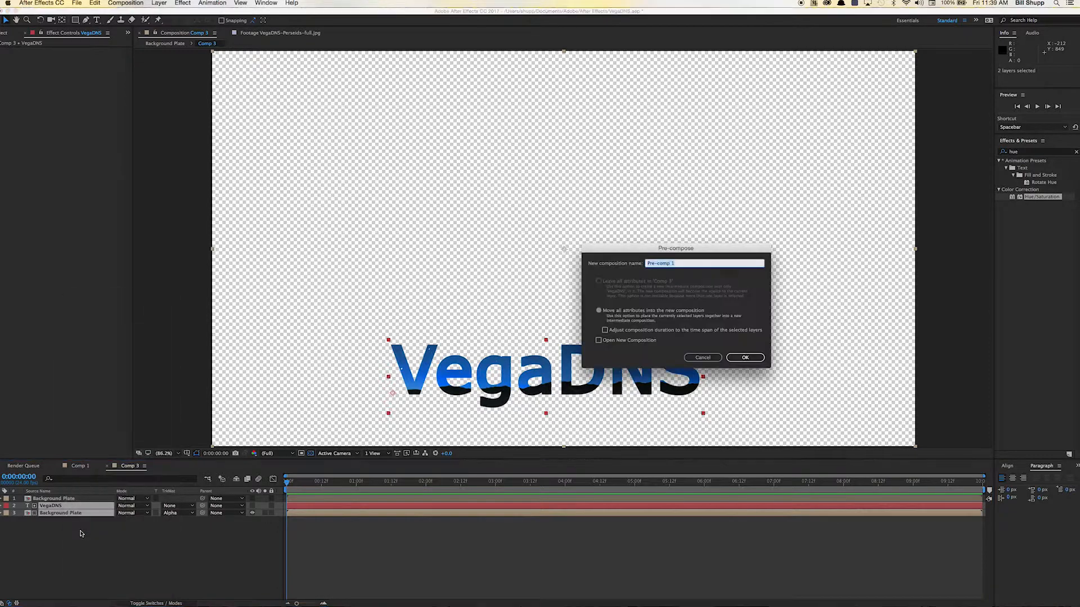
pyautogui.write('Logo')
pyautogui.press('Return')
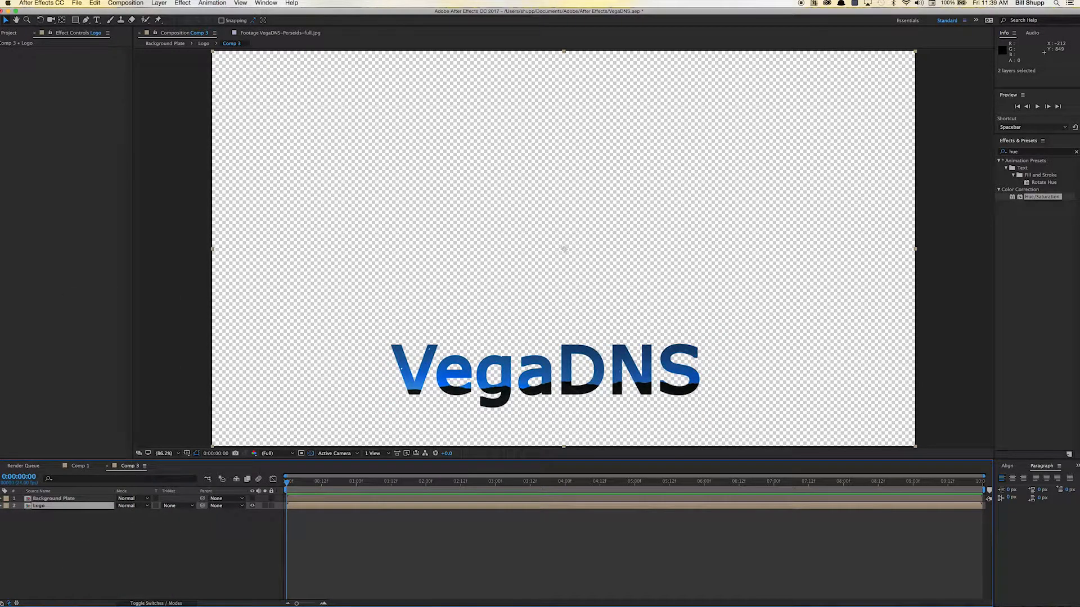
pyautogui.click(65, 521)
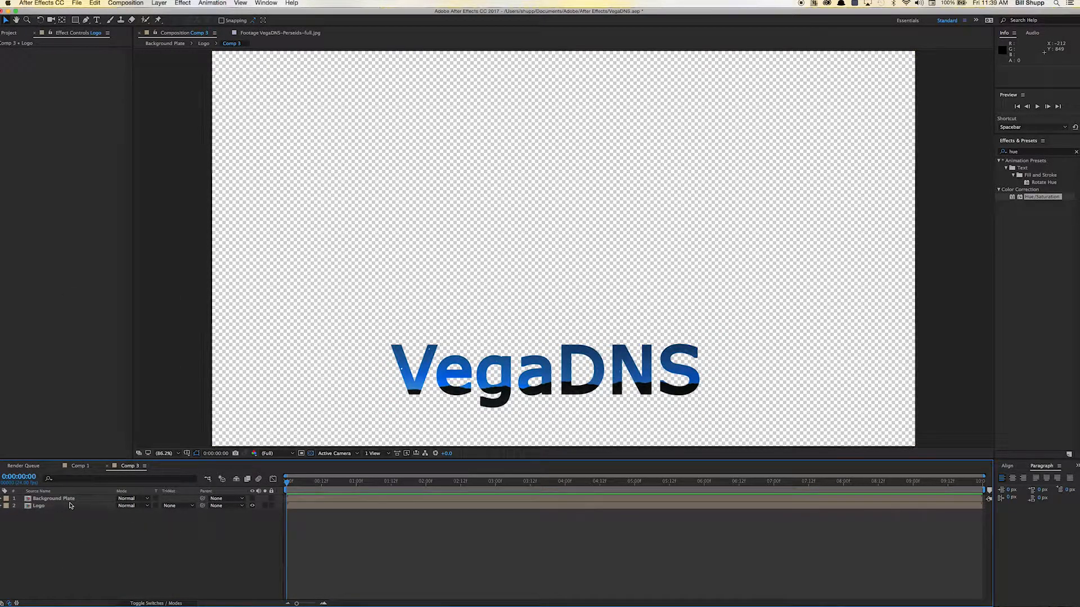
# - Make the Background Plate layer visible and duplicate it
pyautogui.click(69, 499)
pyautogui.click(253, 498)
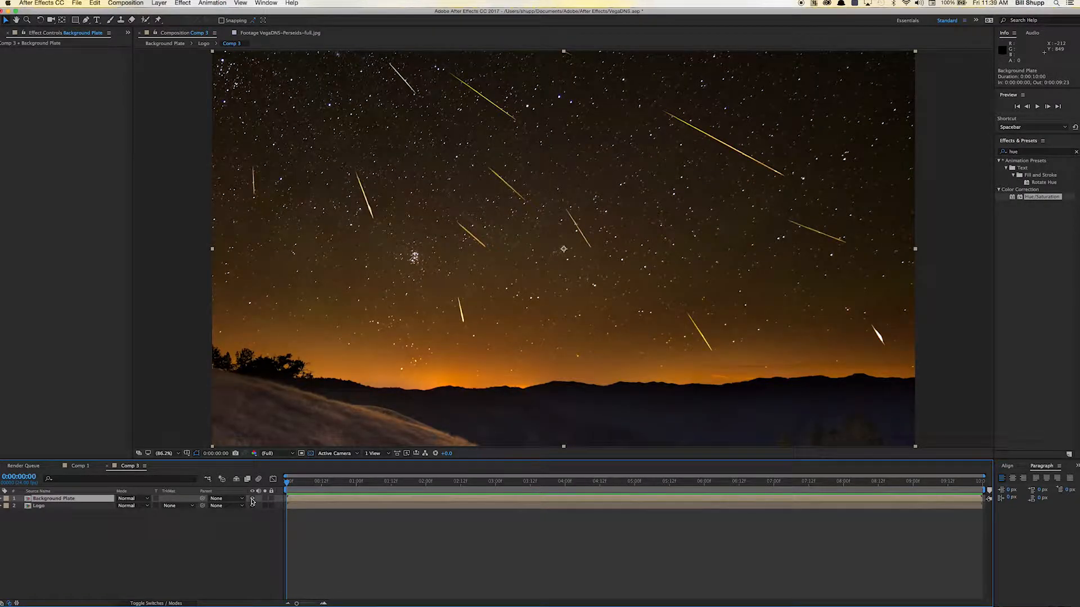
pyautogui.click(253, 499)
pyautogui.click(252, 499)
pyautogui.press('super+d')
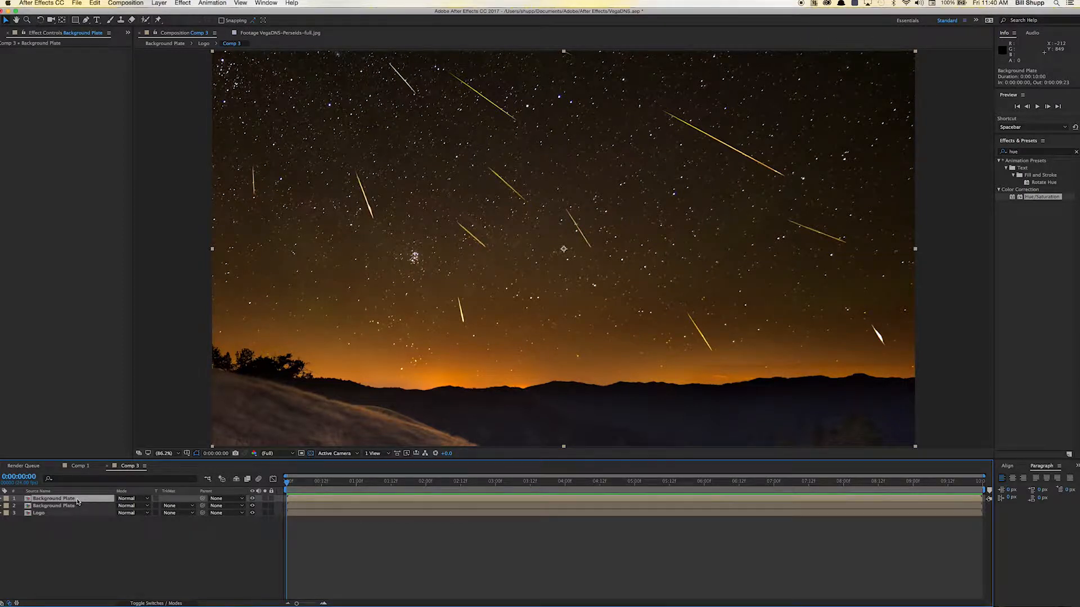
# - Rename the upper Background Plate copy to Meteor Matte and the lower one to Meteors
pyautogui.press('Return')
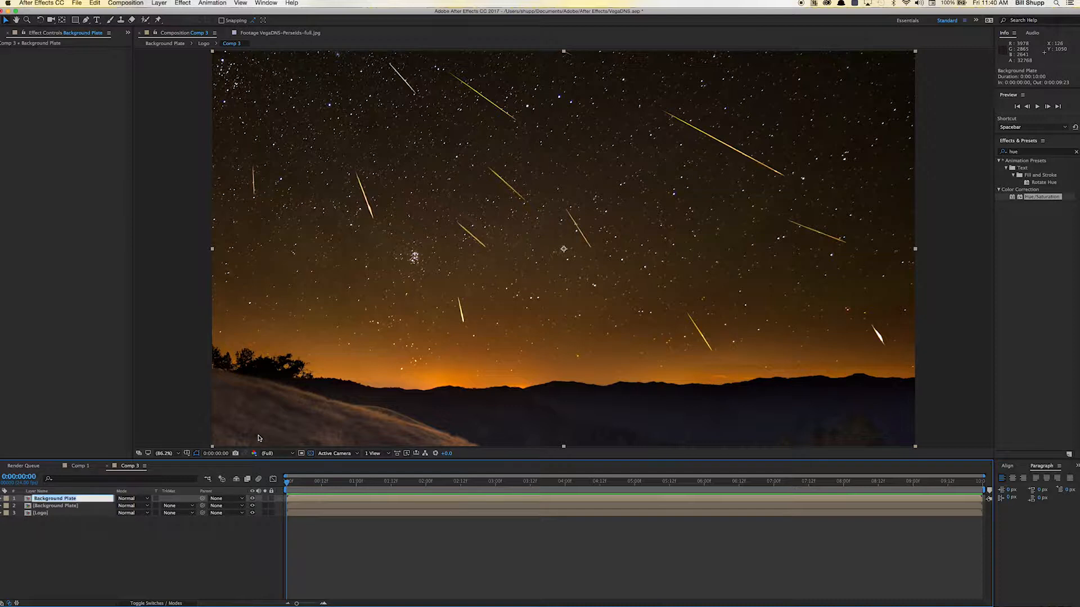
pyautogui.write('Meteor Matte')
pyautogui.press('Return')
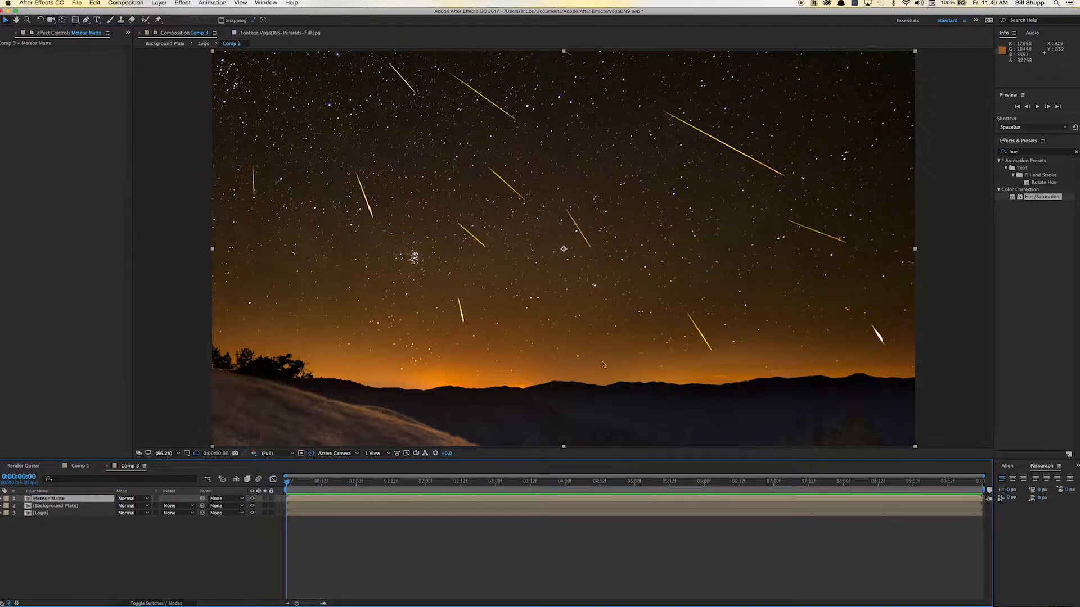
pyautogui.click(56, 506)
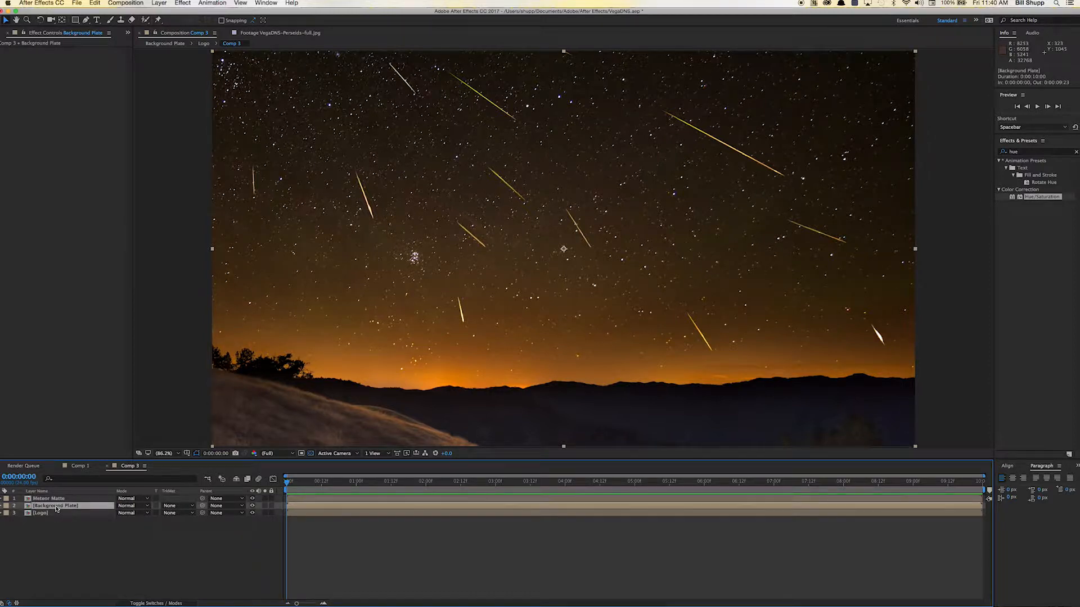
pyautogui.press('Return')
pyautogui.write('Meteors')
pyautogui.press('Return')
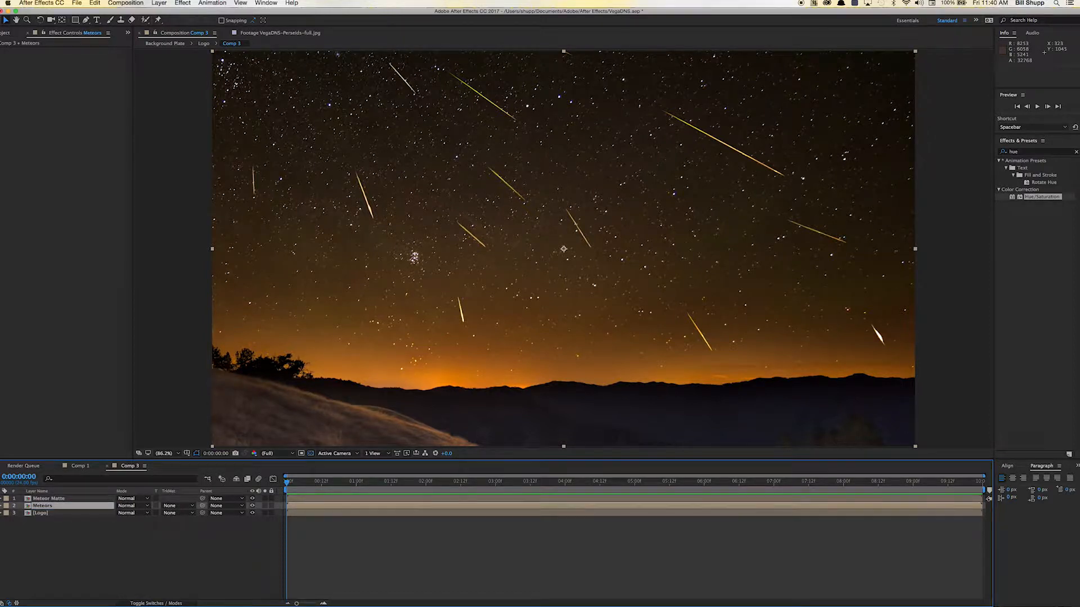
# - Apply the Tint and Levels effects to the Meteor Matte layer
pyautogui.click(1074, 150)
pyautogui.write('tint')
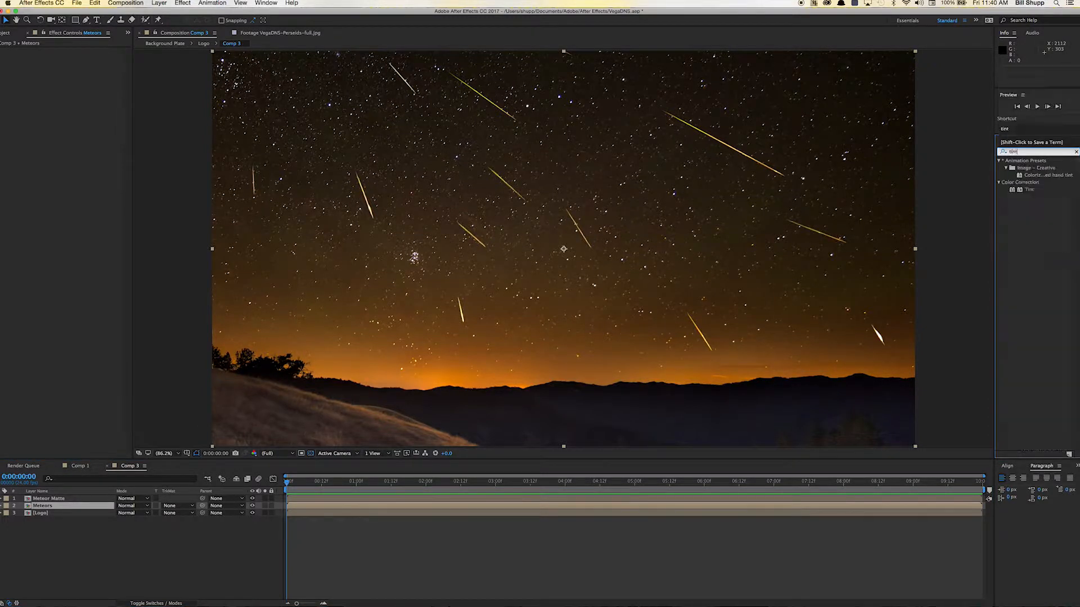
pyautogui.moveTo(1013, 191); pyautogui.dragTo(429, 498)
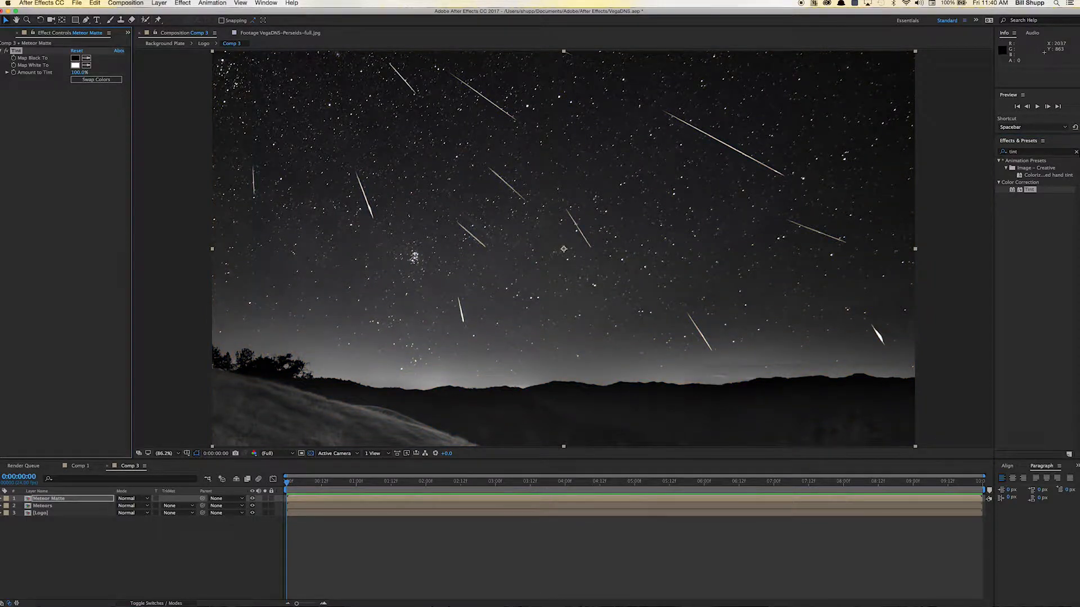
pyautogui.click(1075, 152)
pyautogui.write('level')
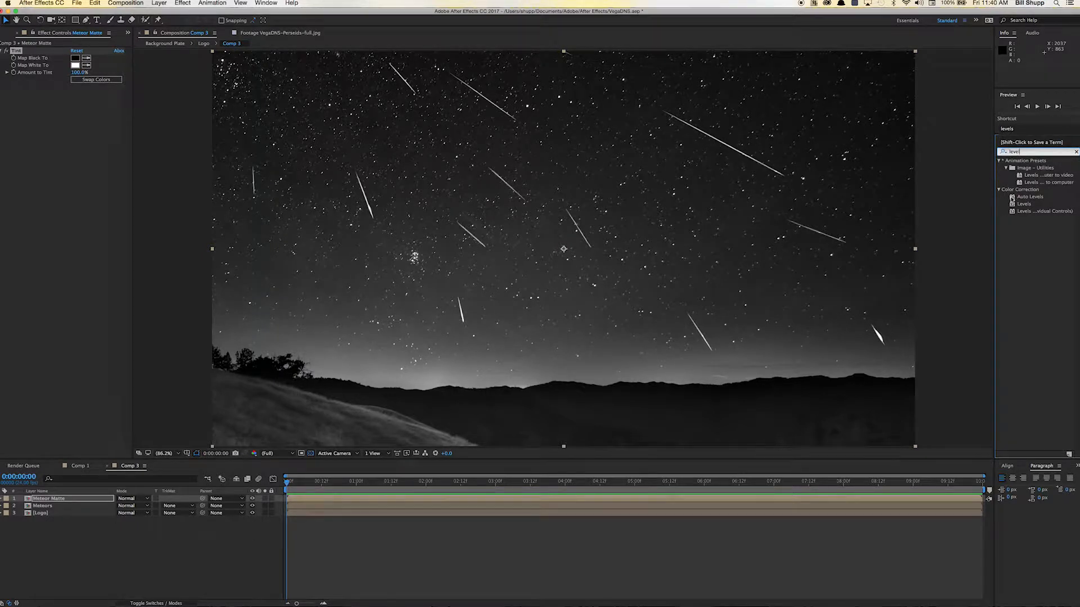
pyautogui.moveTo(1012, 204); pyautogui.dragTo(505, 498)
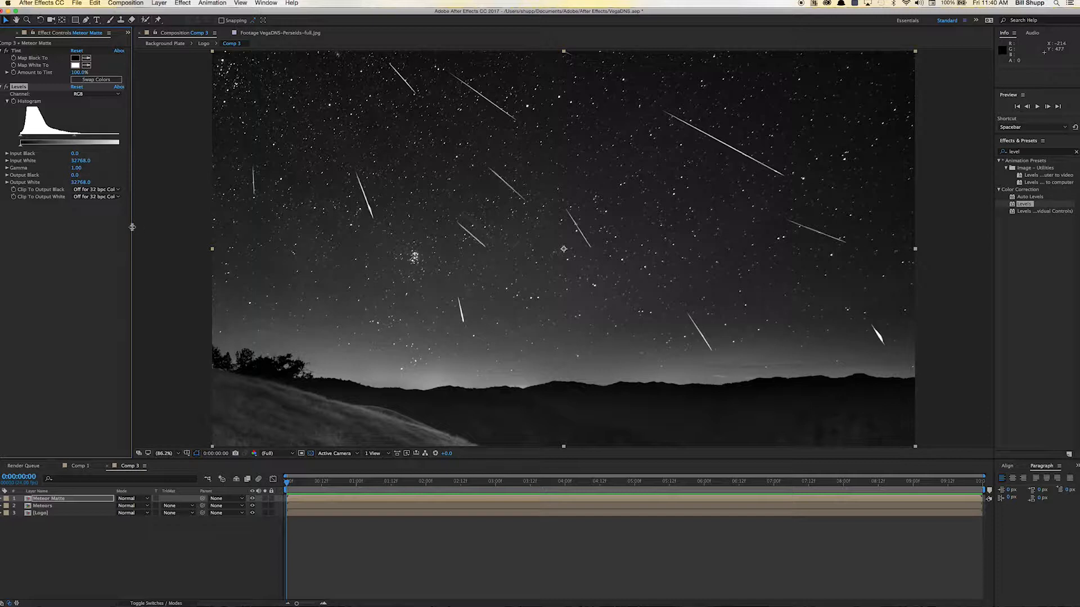
# - Darken the Meteor Matte sky with Levels, raising Input Black to about 9509 and lowering Gamma to 0.87
pyautogui.moveTo(132, 227); pyautogui.dragTo(168, 228)
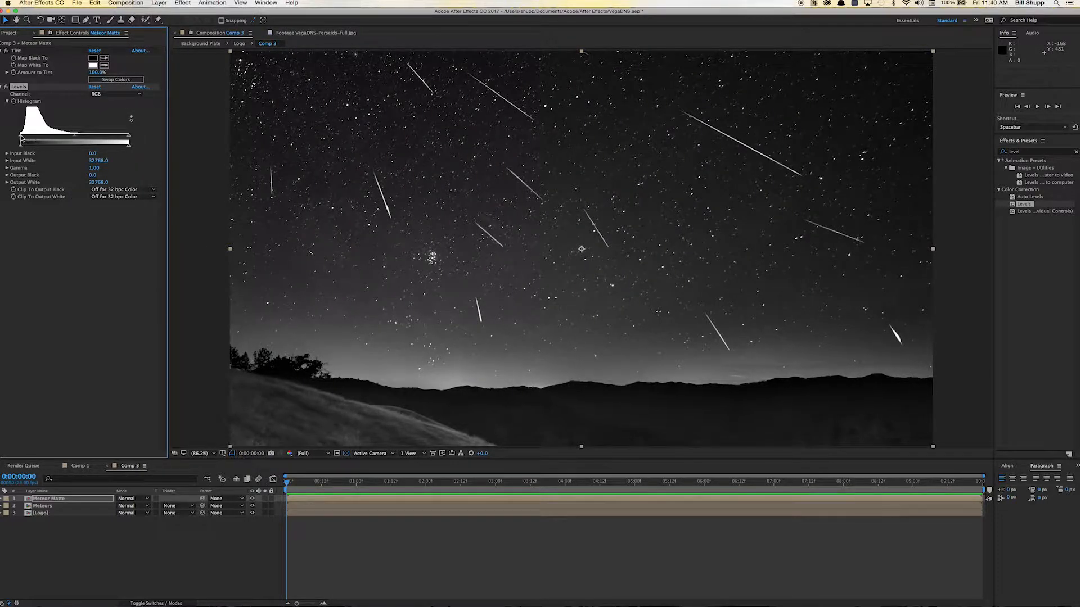
pyautogui.moveTo(21, 138); pyautogui.dragTo(50, 139)
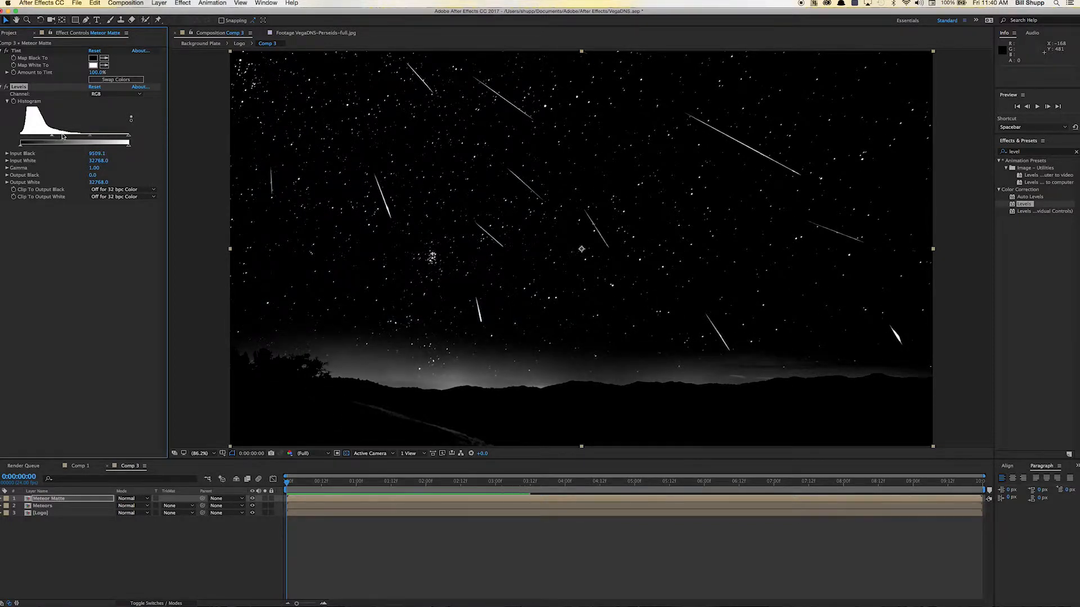
pyautogui.moveTo(90, 138); pyautogui.dragTo(92, 139)
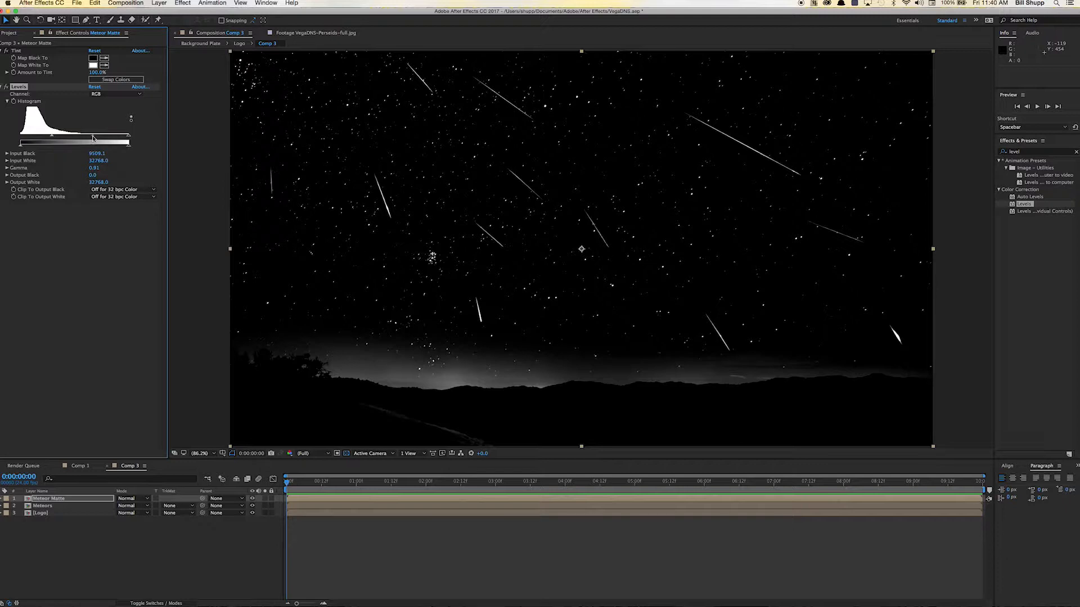
pyautogui.moveTo(93, 138); pyautogui.dragTo(92, 139)
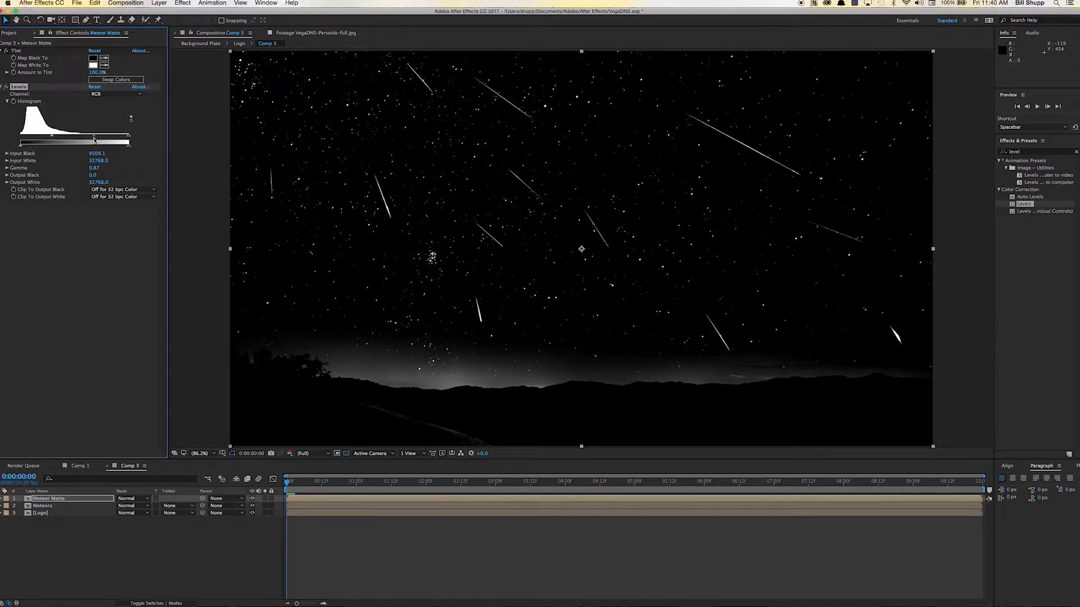
pyautogui.click(81, 544)
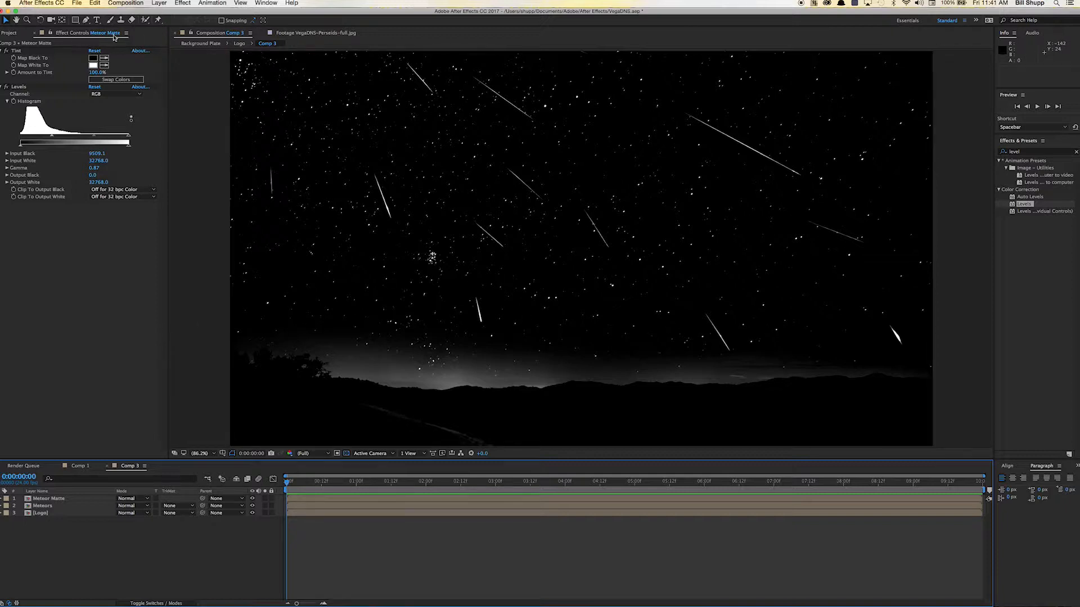
# - Activate the Pen tool and enlarge the composition view to 200% around the bright meteor above the star cluster
pyautogui.click(87, 22)
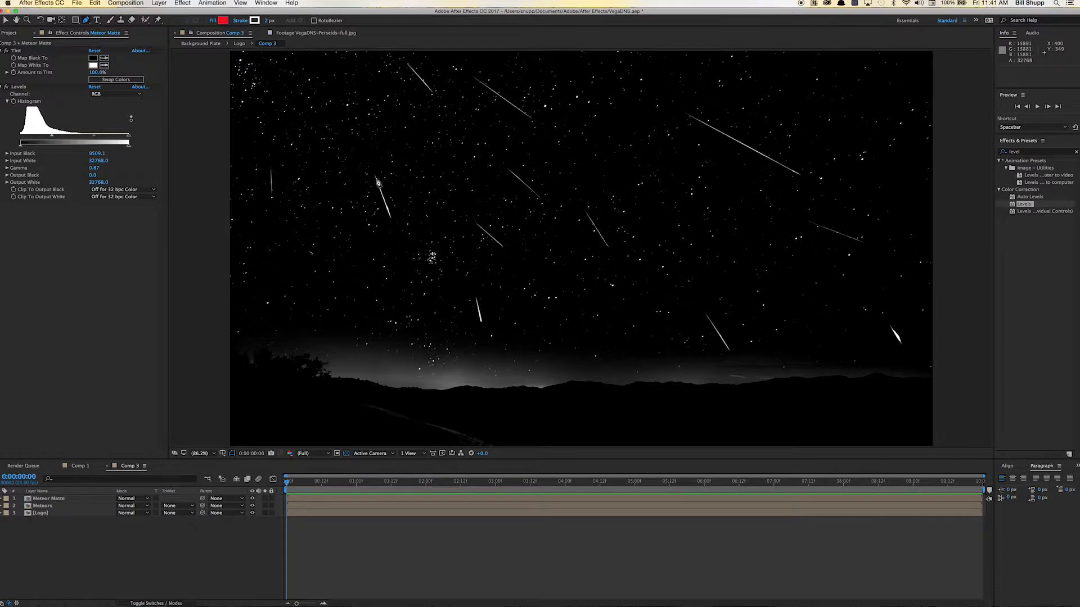
pyautogui.press('/')
pyautogui.press('.')
pyautogui.press('h')
pyautogui.moveTo(236, 155); pyautogui.dragTo(620, 282)
pyautogui.press('g')
pyautogui.click(479, 192)
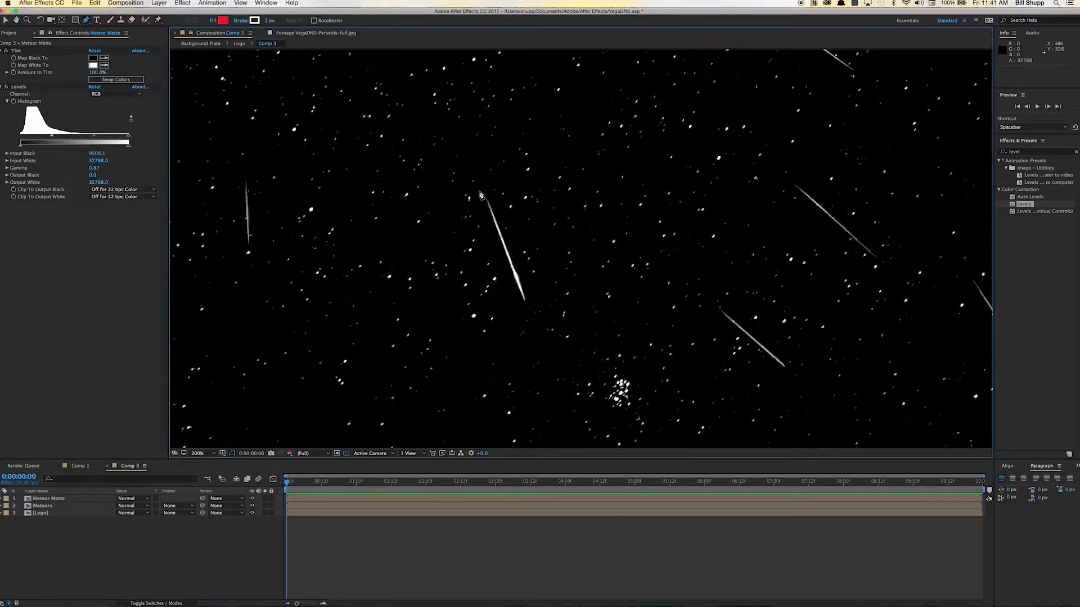
pyautogui.click(486, 211)
pyautogui.click(493, 231)
pyautogui.click(500, 257)
pyautogui.click(510, 284)
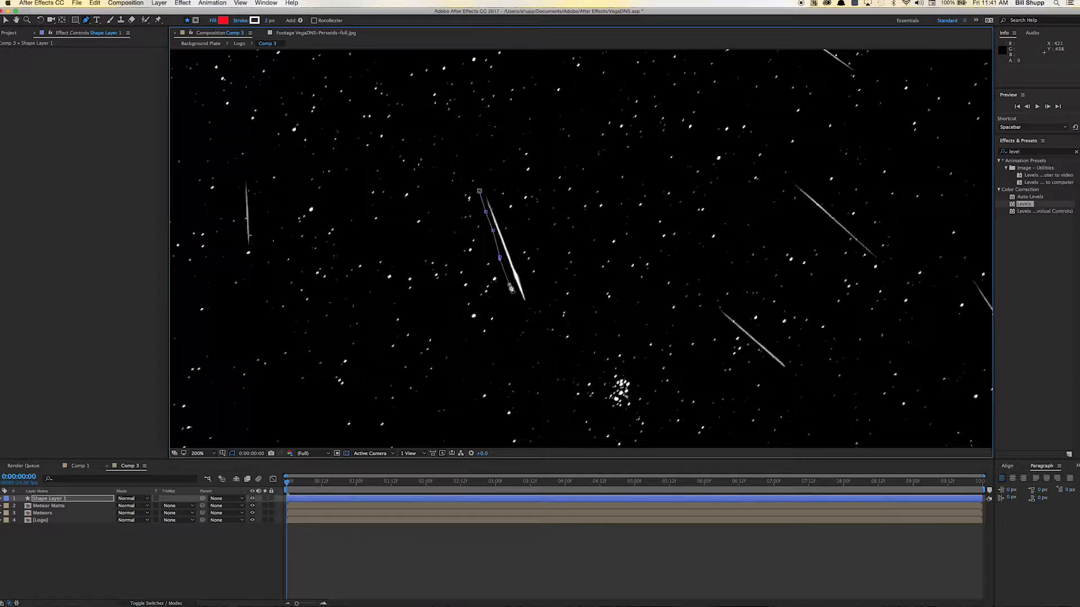
pyautogui.click(516, 299)
pyautogui.click(519, 304)
pyautogui.click(531, 304)
pyautogui.click(530, 286)
pyautogui.click(516, 249)
pyautogui.click(500, 217)
pyautogui.click(491, 198)
pyautogui.click(485, 182)
pyautogui.click(480, 191)
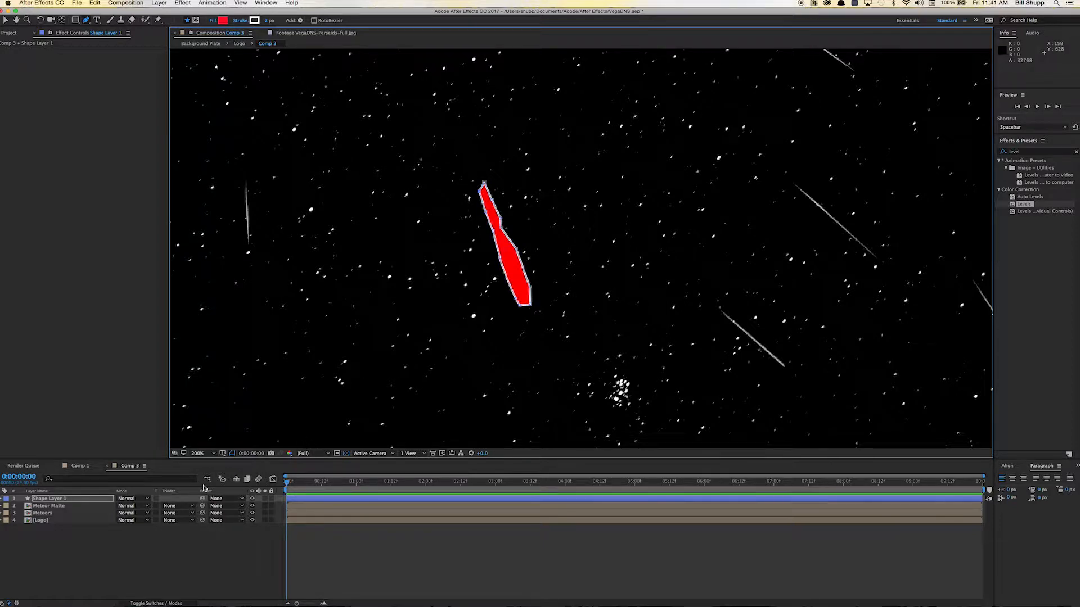
pyautogui.hotkey('ctrl', 'z')
pyautogui.press('Delete')
# - Discard the accidental Shape Layer 1 and draw a closed mask on the Meteor Matte layer around the bright meteor above the star cluster
pyautogui.click(66, 499)
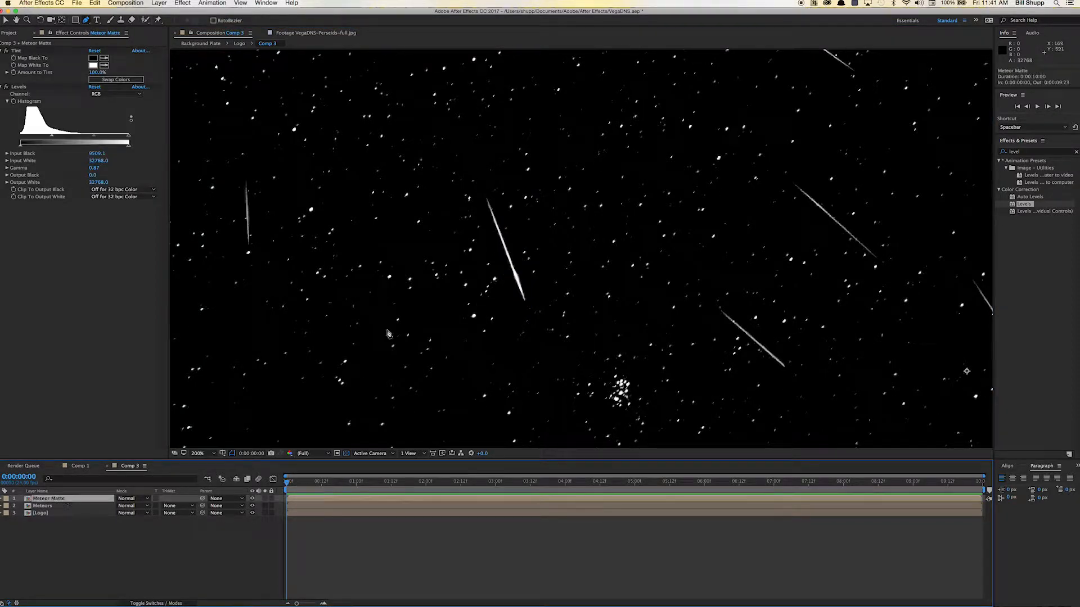
pyautogui.moveTo(480, 192); pyautogui.dragTo(482, 214)
pyautogui.click(487, 230)
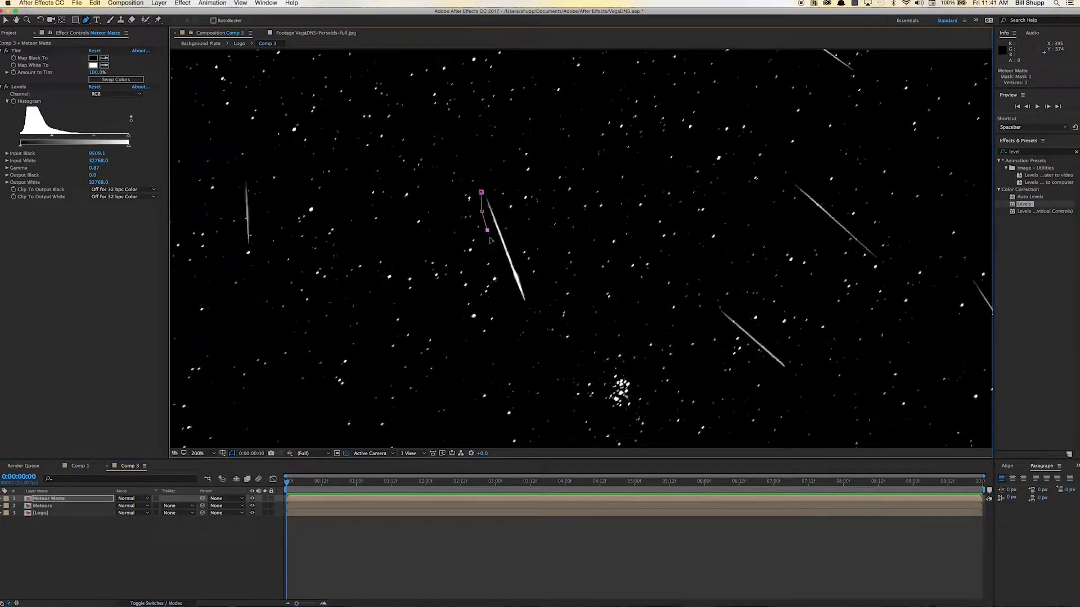
pyautogui.click(497, 258)
pyautogui.click(509, 285)
pyautogui.click(518, 307)
pyautogui.click(533, 302)
pyautogui.click(524, 276)
pyautogui.click(514, 242)
pyautogui.click(504, 231)
pyautogui.click(499, 218)
pyautogui.click(490, 195)
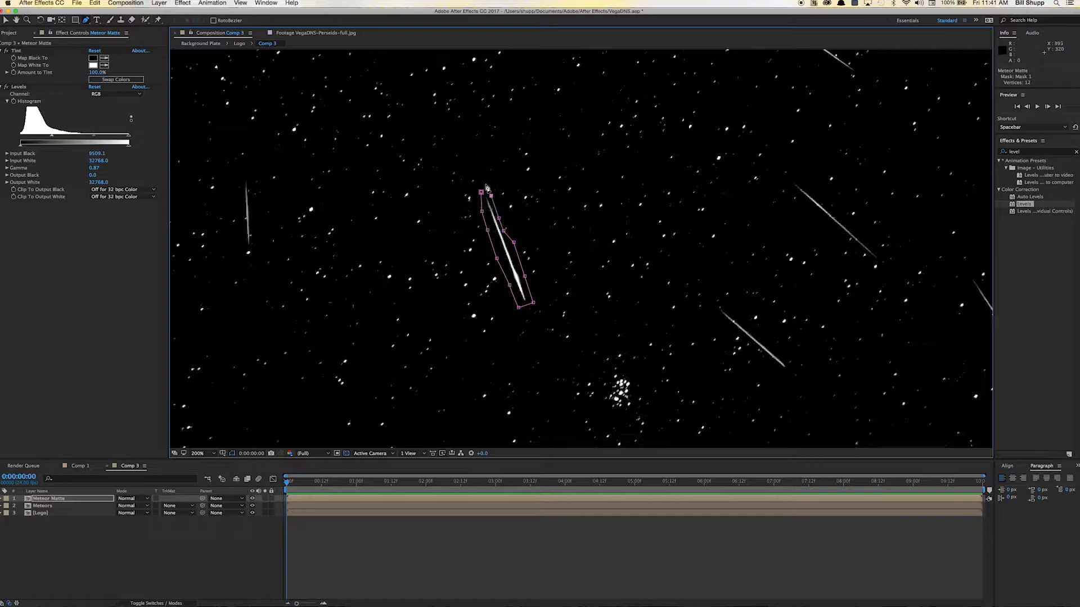
pyautogui.click(485, 184)
pyautogui.click(481, 193)
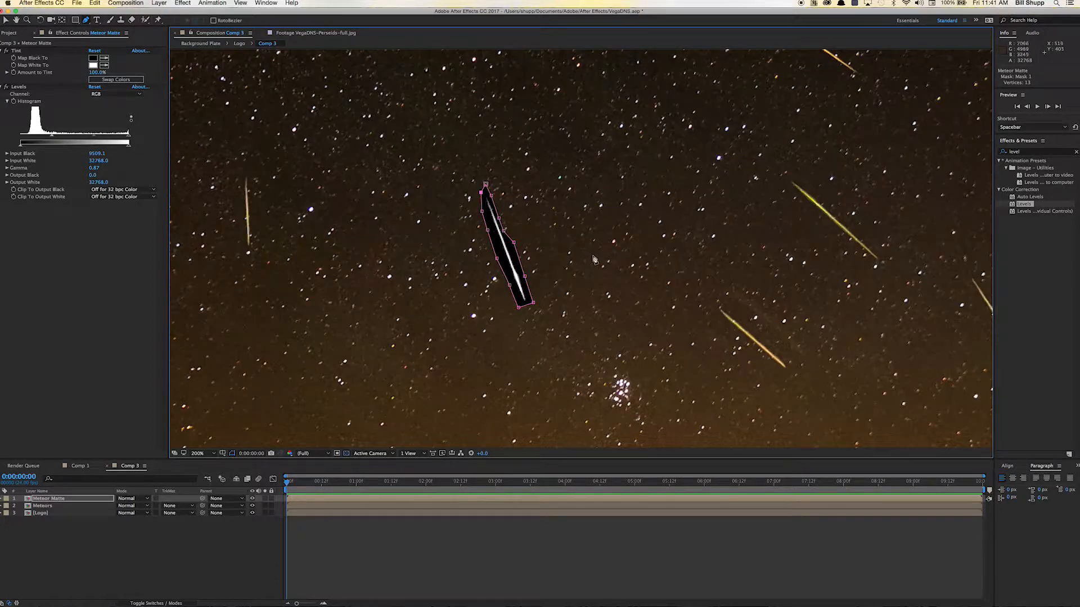
# - Draw a second closed mask on Meteor Matte around the short meteor below the star cluster
pyautogui.press('h')
pyautogui.moveTo(666, 285); pyautogui.dragTo(388, 215)
pyautogui.moveTo(630, 310); pyautogui.dragTo(635, 199)
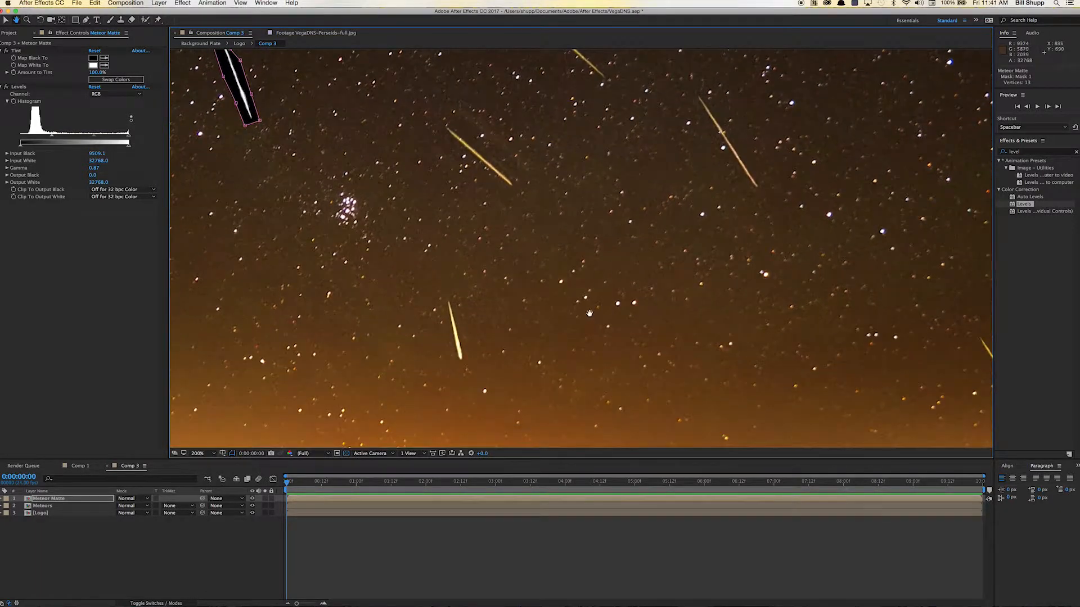
pyautogui.moveTo(589, 313); pyautogui.dragTo(645, 245)
pyautogui.press('g')
pyautogui.click(498, 231)
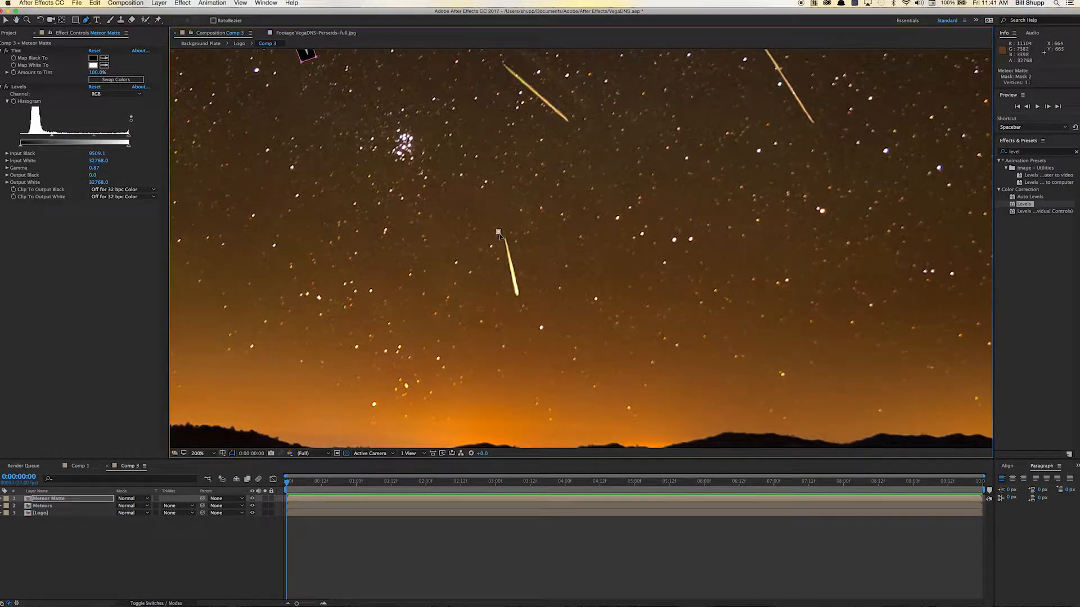
pyautogui.click(503, 253)
pyautogui.click(504, 271)
pyautogui.click(510, 289)
pyautogui.click(515, 300)
pyautogui.click(524, 295)
pyautogui.click(517, 264)
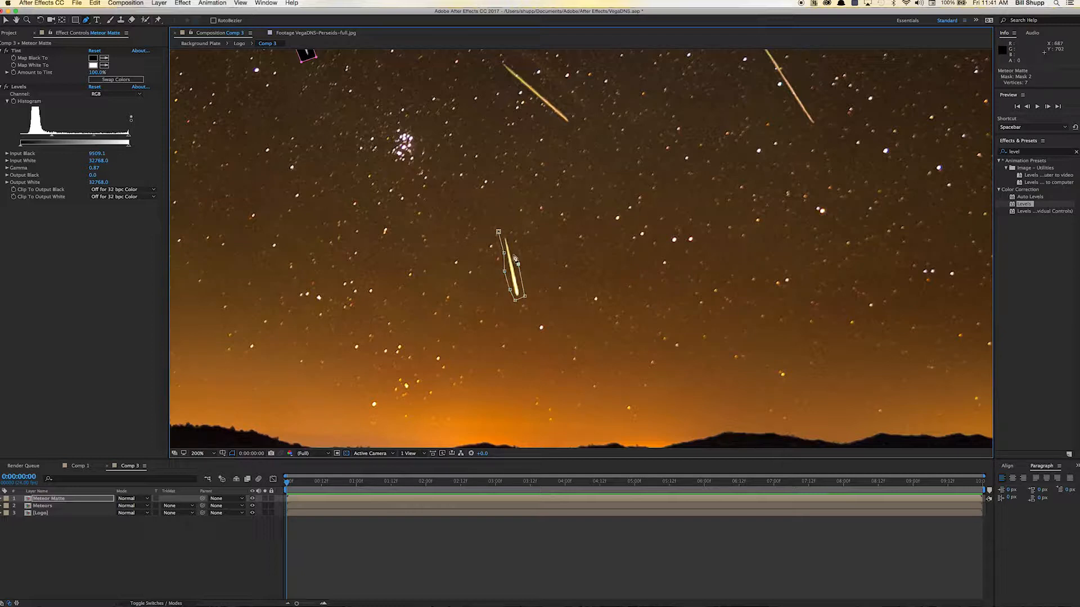
pyautogui.click(498, 232)
# - Draw a third closed mask on Meteor Matte around the long, low meteor above the mountains, right of the photo's centre
pyautogui.press('space')
pyautogui.moveTo(687, 282); pyautogui.dragTo(294, 284)
pyautogui.click(637, 270)
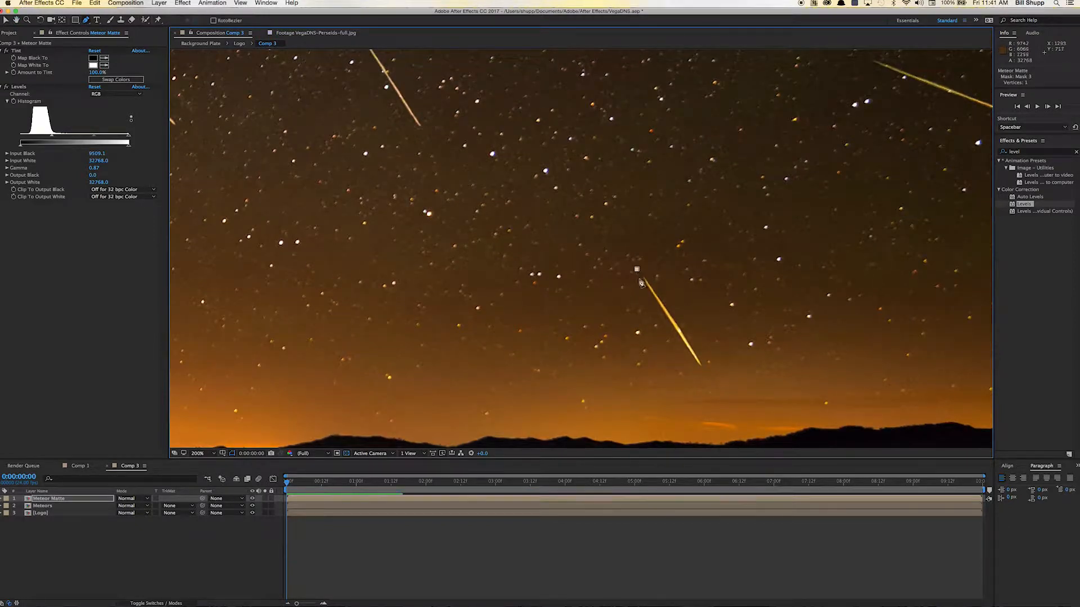
pyautogui.click(642, 290)
pyautogui.click(651, 308)
pyautogui.click(660, 324)
pyautogui.click(668, 336)
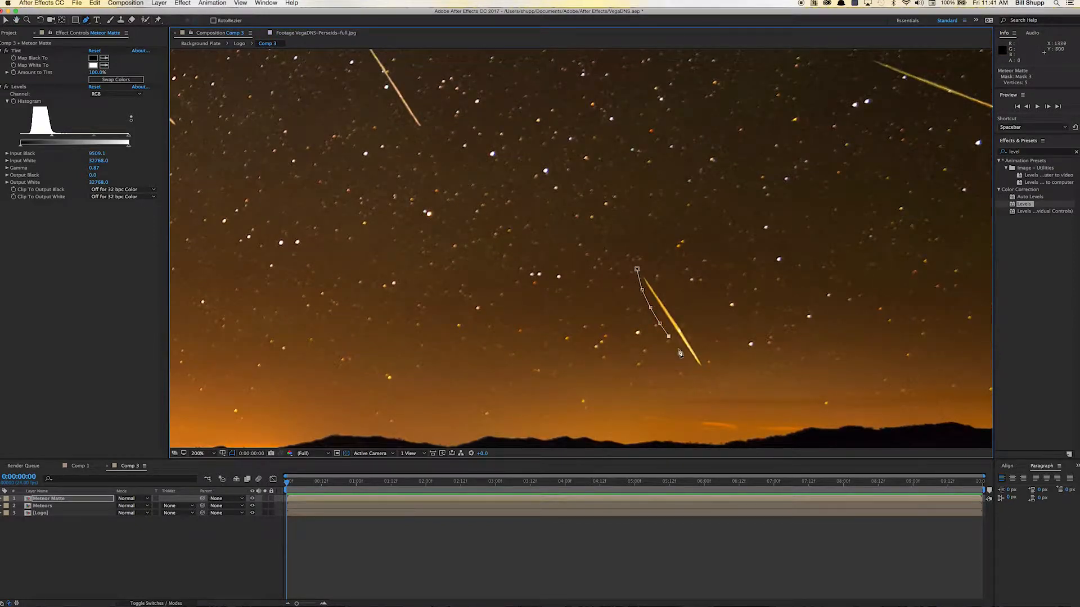
pyautogui.click(679, 349)
pyautogui.click(689, 362)
pyautogui.click(702, 375)
pyautogui.click(706, 370)
pyautogui.click(689, 329)
pyautogui.click(664, 291)
pyautogui.click(642, 265)
pyautogui.click(636, 269)
# - Draw a fourth closed mask on Meteor Matte around the short, bright meteor near the photo's right edge
pyautogui.moveTo(706, 251); pyautogui.dragTo(217, 181)
pyautogui.click(569, 232)
pyautogui.click(582, 255)
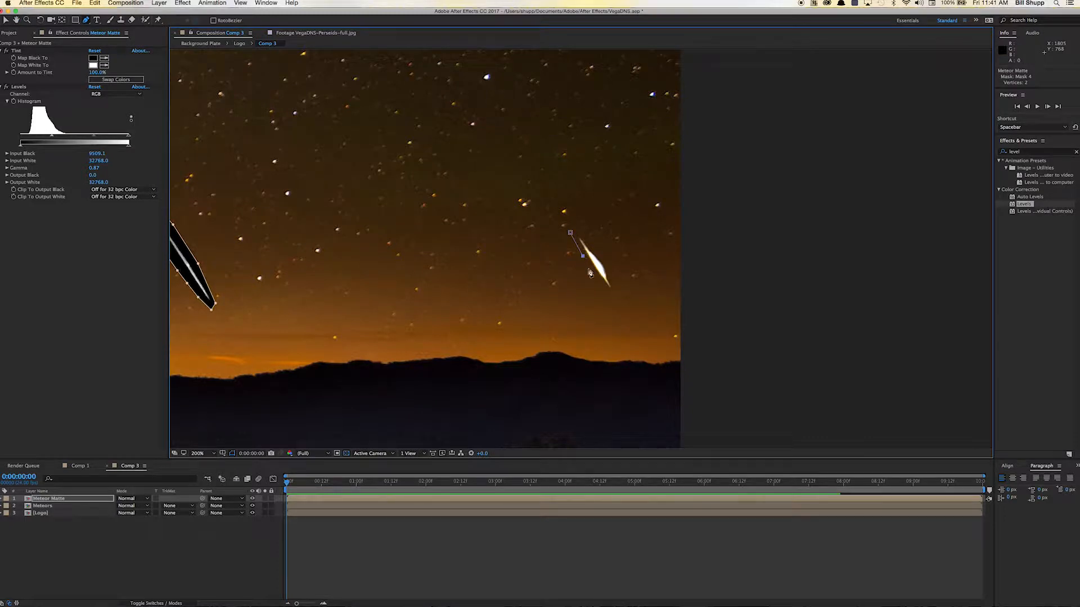
pyautogui.click(594, 277)
pyautogui.click(603, 291)
pyautogui.click(610, 296)
pyautogui.click(615, 290)
pyautogui.click(606, 258)
pyautogui.click(594, 243)
pyautogui.click(573, 219)
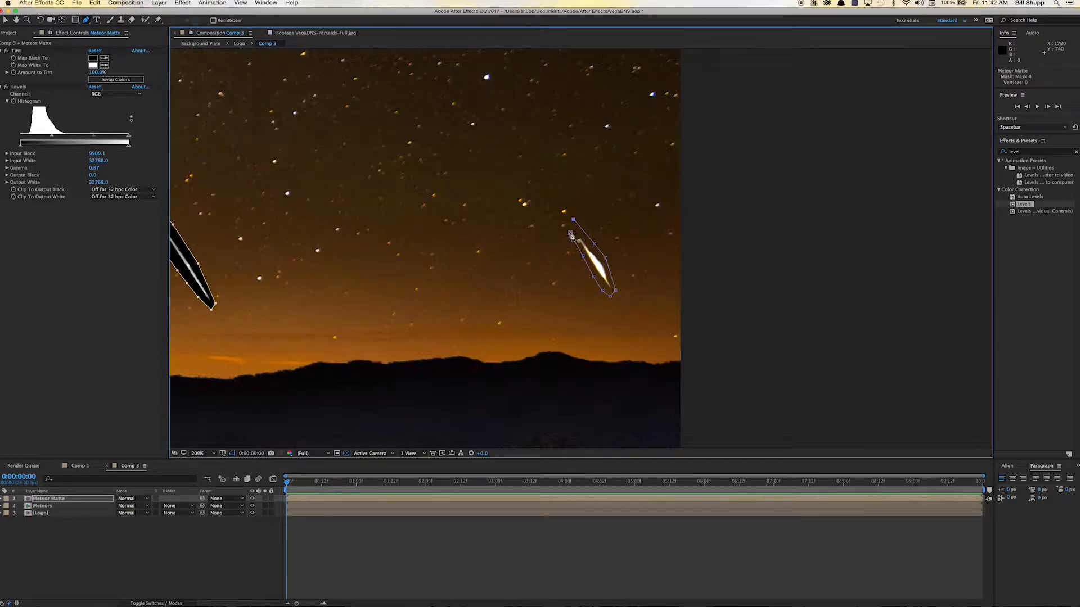
pyautogui.click(571, 232)
# - Look over the masked and unmasked meteors across the photo, and fit the whole composition in view
pyautogui.press('space')
pyautogui.moveTo(523, 282); pyautogui.dragTo(894, 298)
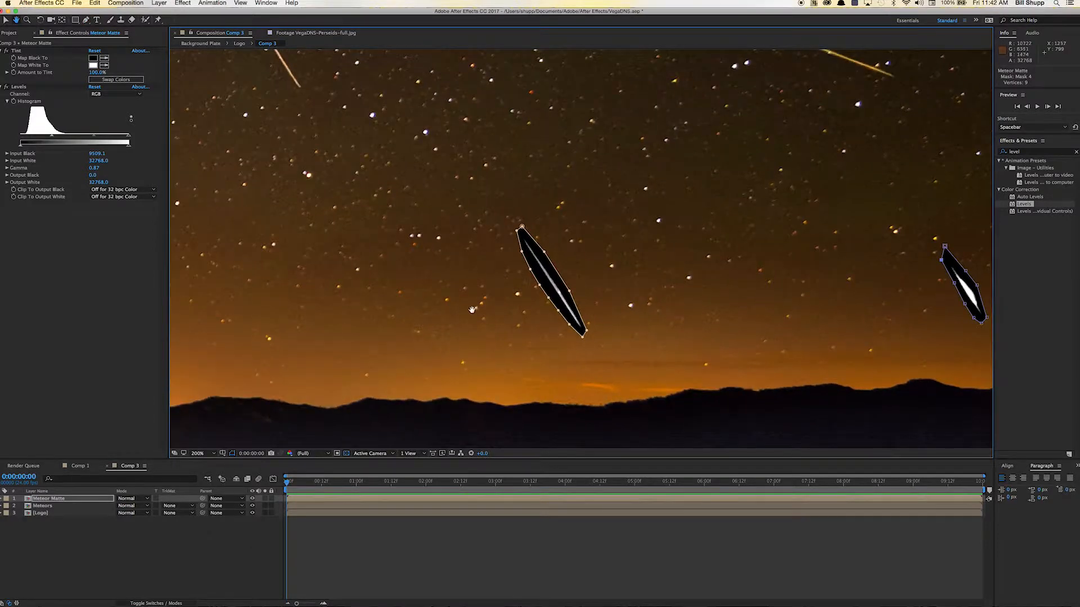
pyautogui.moveTo(472, 309); pyautogui.dragTo(783, 297)
pyautogui.moveTo(588, 258); pyautogui.dragTo(628, 434)
pyautogui.moveTo(608, 275); pyautogui.dragTo(712, 317)
pyautogui.moveTo(557, 286); pyautogui.dragTo(335, 168)
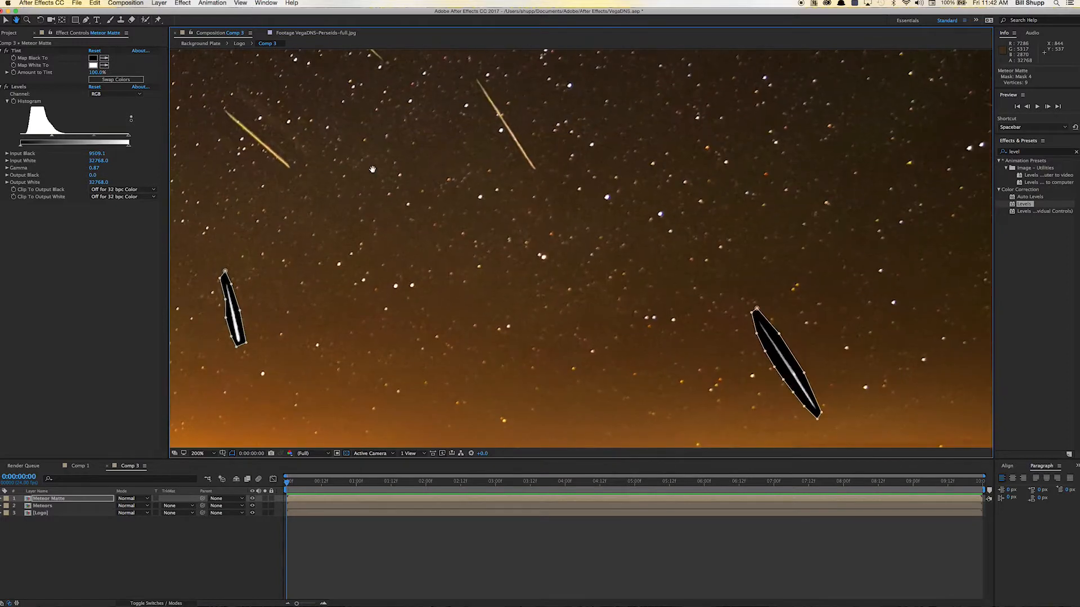
pyautogui.press('g')
pyautogui.click(209, 453)
pyautogui.click(211, 469)
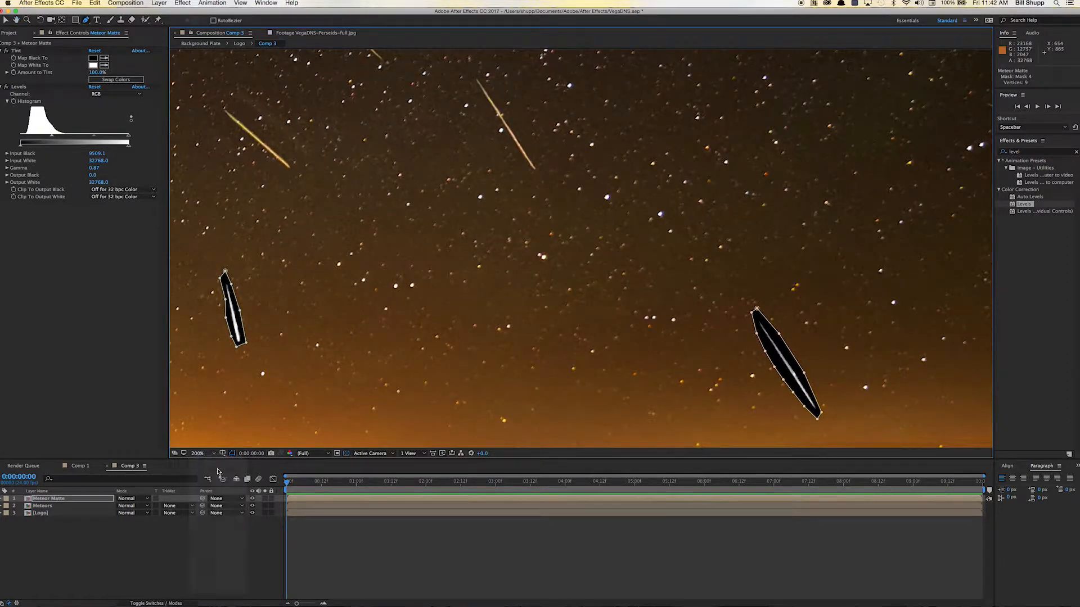
# - Try Alpha Matte "Meteor Matte" as the track matte of the Meteors layer
pyautogui.click(84, 508)
pyautogui.click(174, 506)
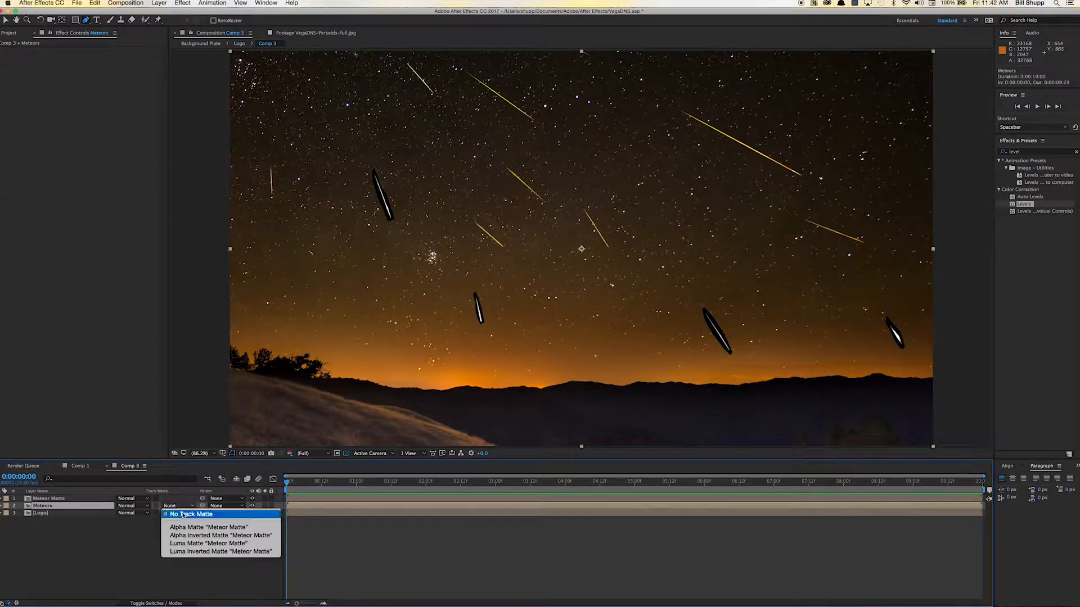
pyautogui.click(198, 527)
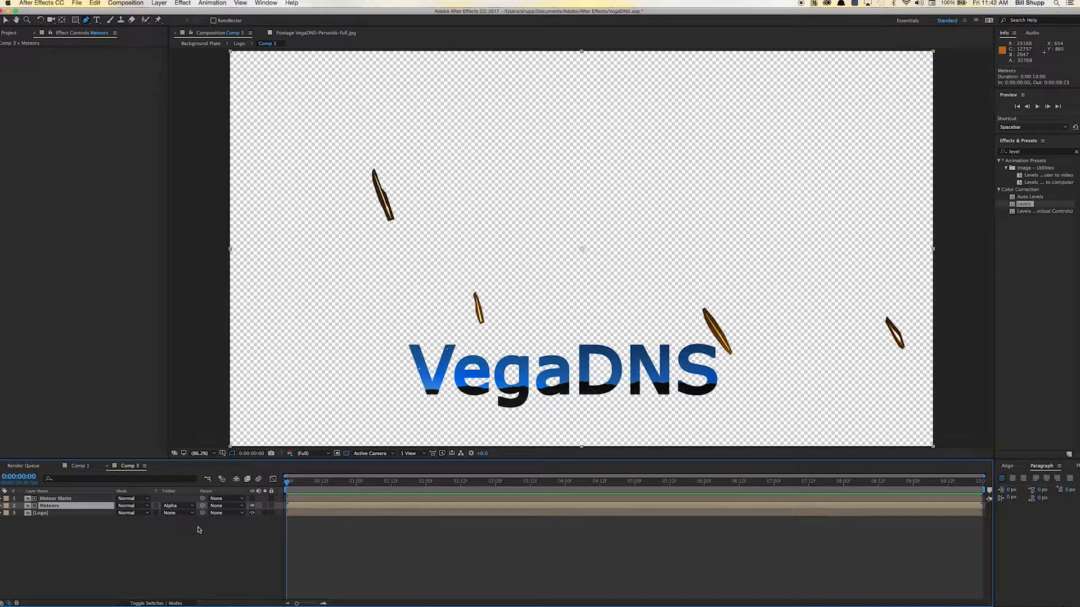
# - Set the Meteors layer's track matte to Luma Matte "Meteor Matte" and turn off the transparency grid
pyautogui.click(179, 506)
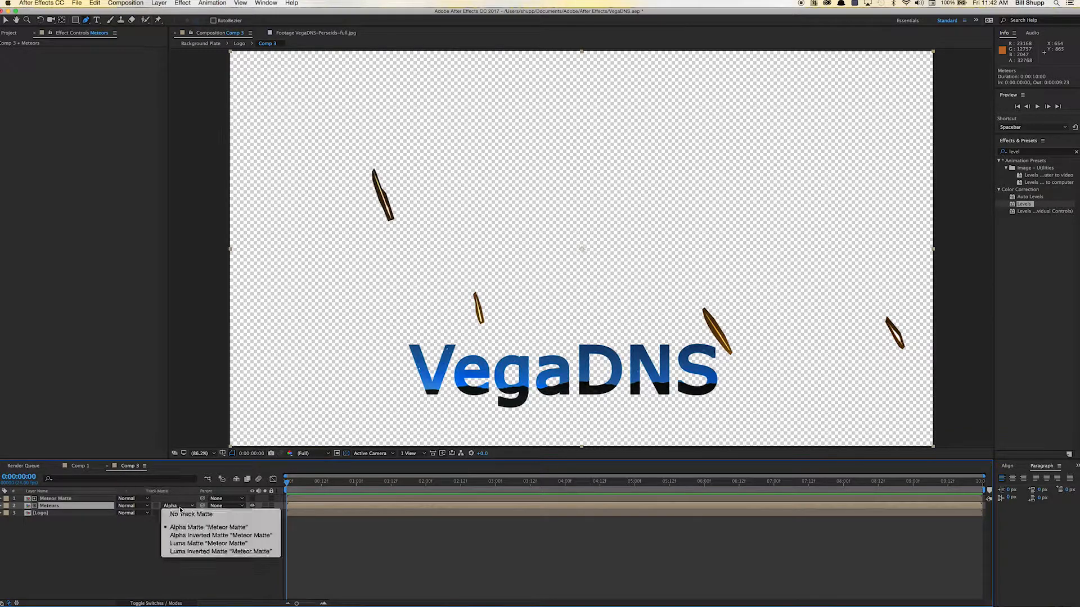
pyautogui.click(185, 544)
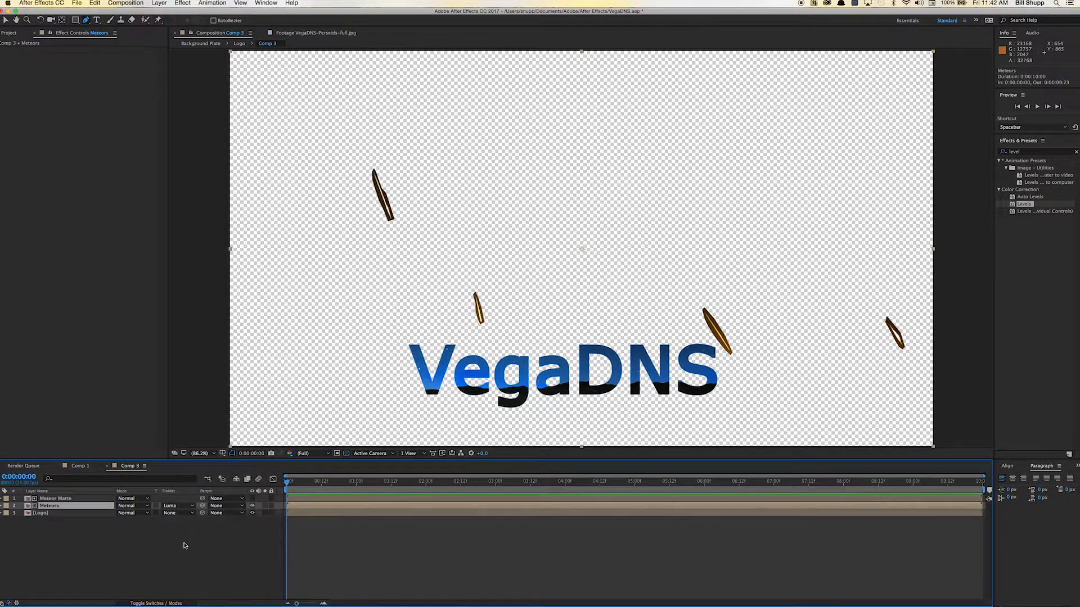
pyautogui.click(346, 454)
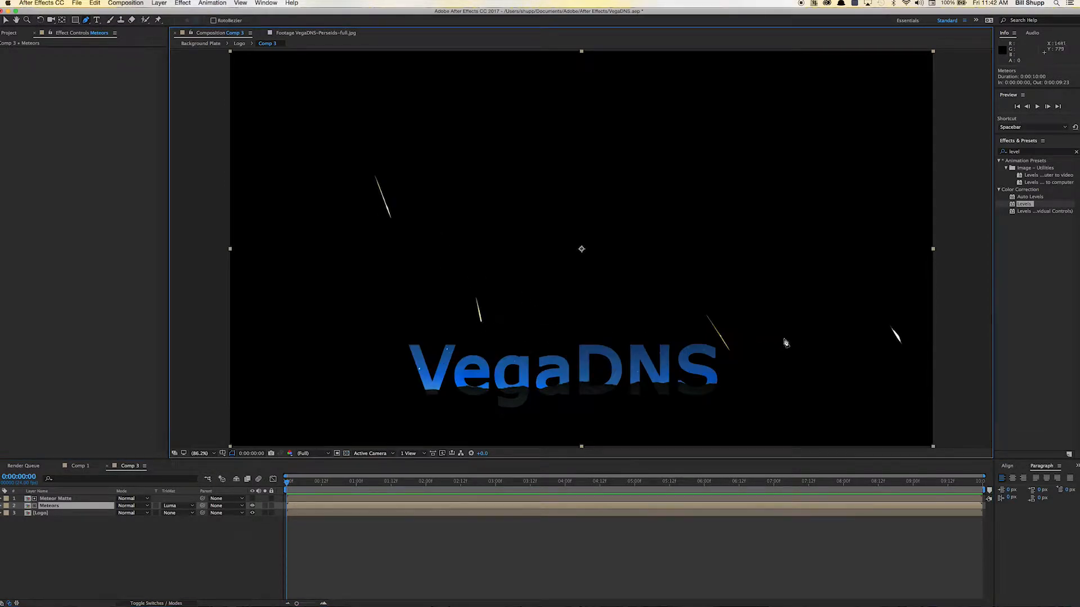
# - Pre-compose the Meteor Matte and Meteors layers together into a new composition named Meteors
pyautogui.click(69, 521)
pyautogui.click(56, 498)
pyautogui.keyDown('shift'); pyautogui.click(49, 506); pyautogui.keyUp('shift')
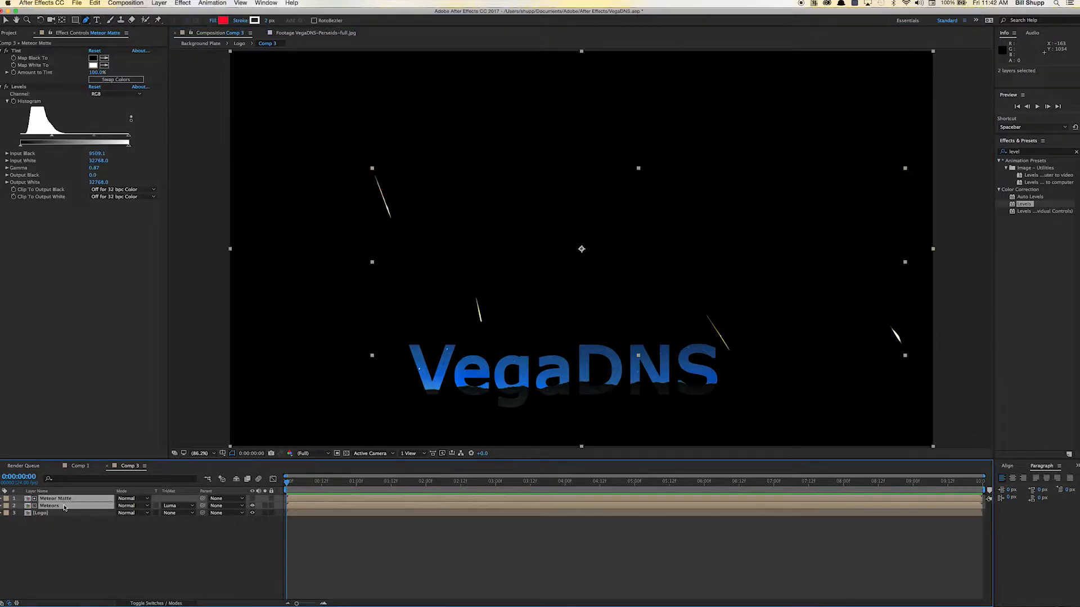
pyautogui.rightClick(64, 508)
pyautogui.click(84, 534)
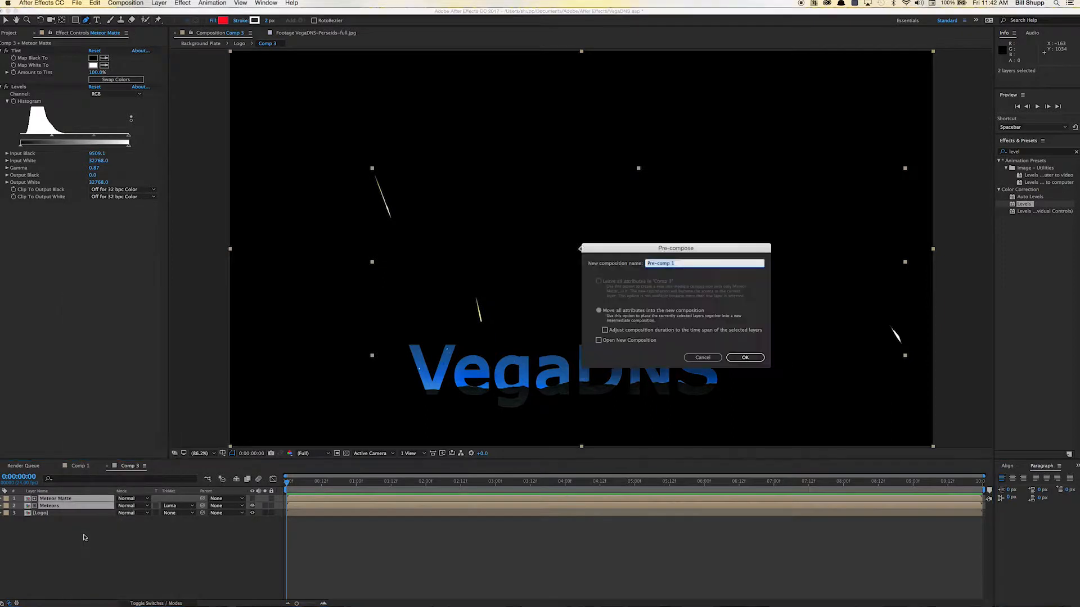
pyautogui.write('Meteors')
pyautogui.press('Return')
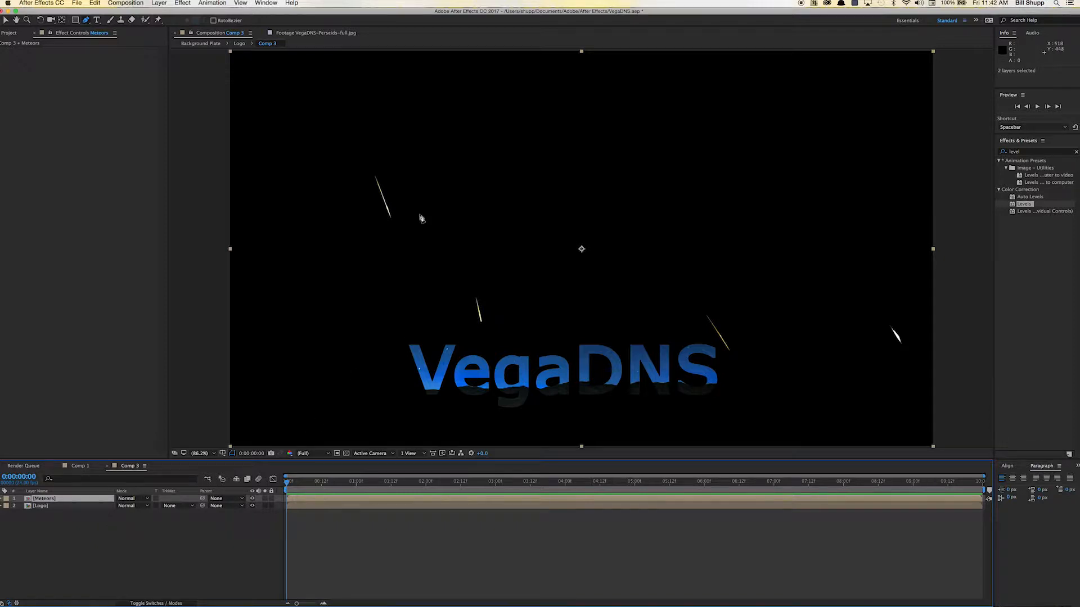
# - Shift the Meteors layer slightly up and to the left in the composition, and duplicate it three times
pyautogui.click(6, 20)
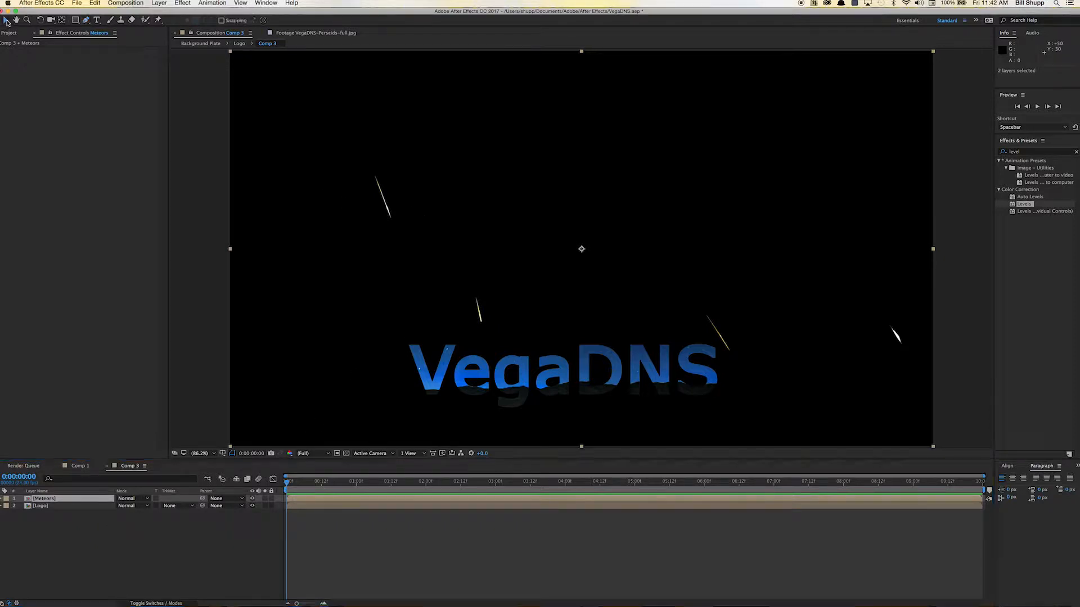
pyautogui.moveTo(382, 201)
pyautogui.mouseDown()
pyautogui.moveTo(415, 335)
pyautogui.moveTo(483, 425)
pyautogui.moveTo(353, 162)
pyautogui.moveTo(364, 160)
pyautogui.moveTo(367, 188)
pyautogui.mouseUp()
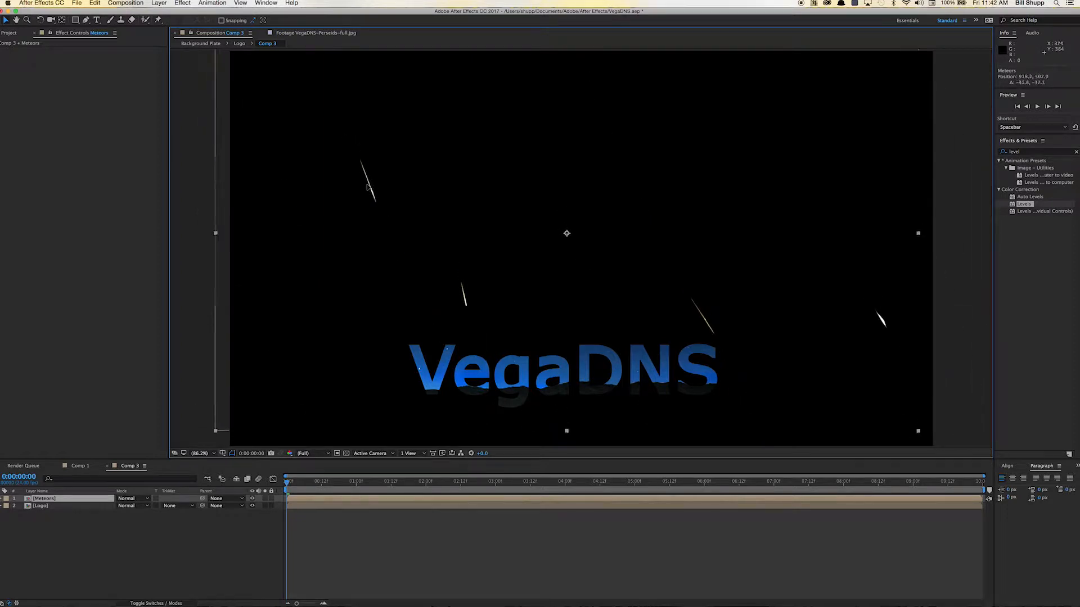
pyautogui.click(72, 501)
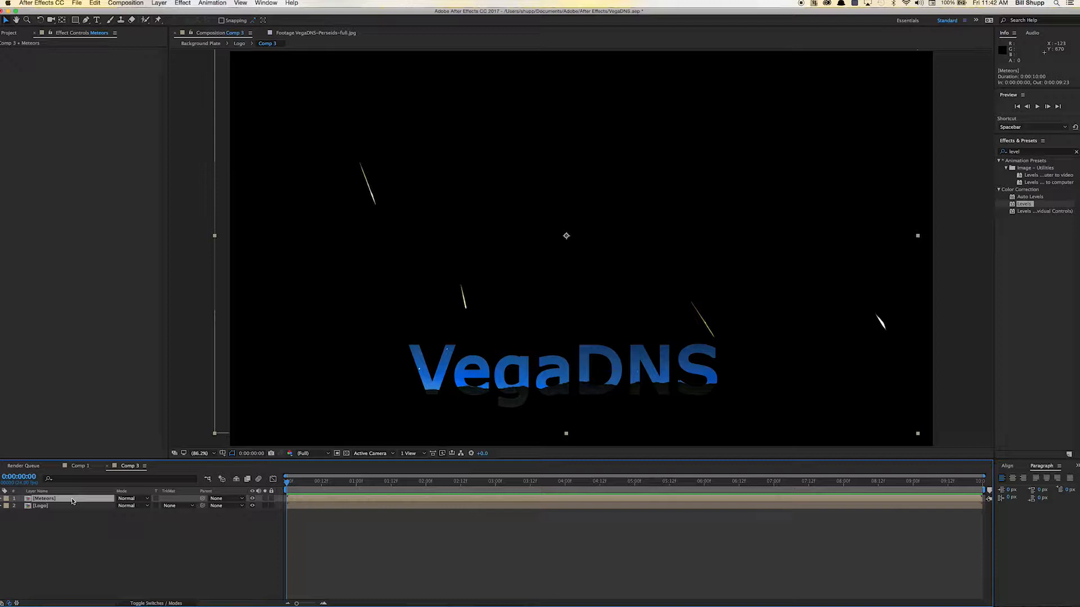
pyautogui.press('super+d')
pyautogui.press('super+d')
pyautogui.press('super+d')
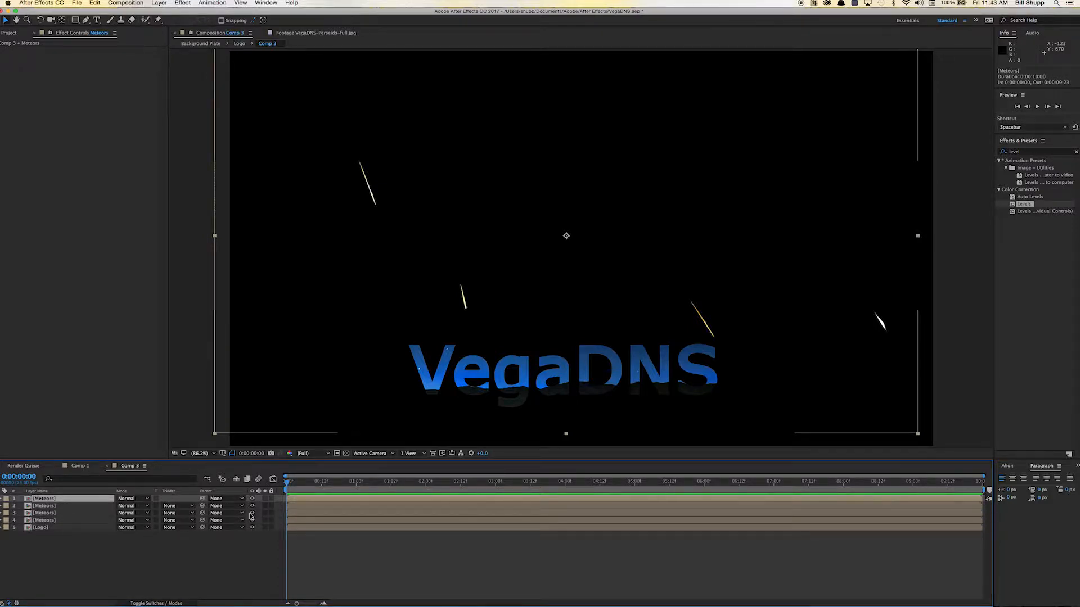
# - Hide the three upper Meteors copies and move the lowest one to about 1016, 864, placing its bright meteor just above the V
pyautogui.moveTo(252, 513); pyautogui.dragTo(252, 498)
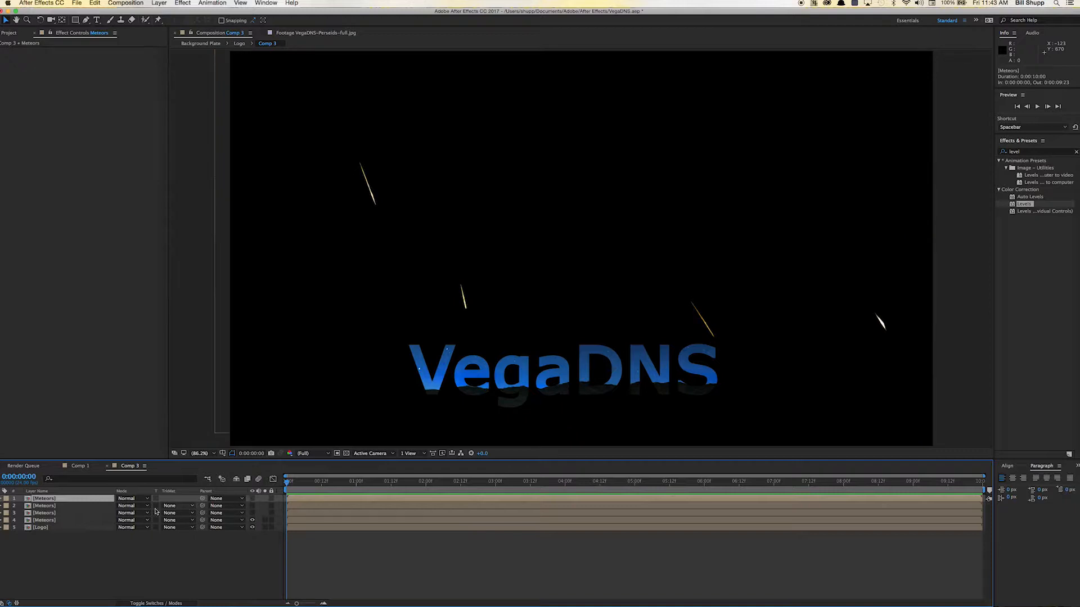
pyautogui.click(45, 520)
pyautogui.moveTo(386, 203); pyautogui.dragTo(417, 330)
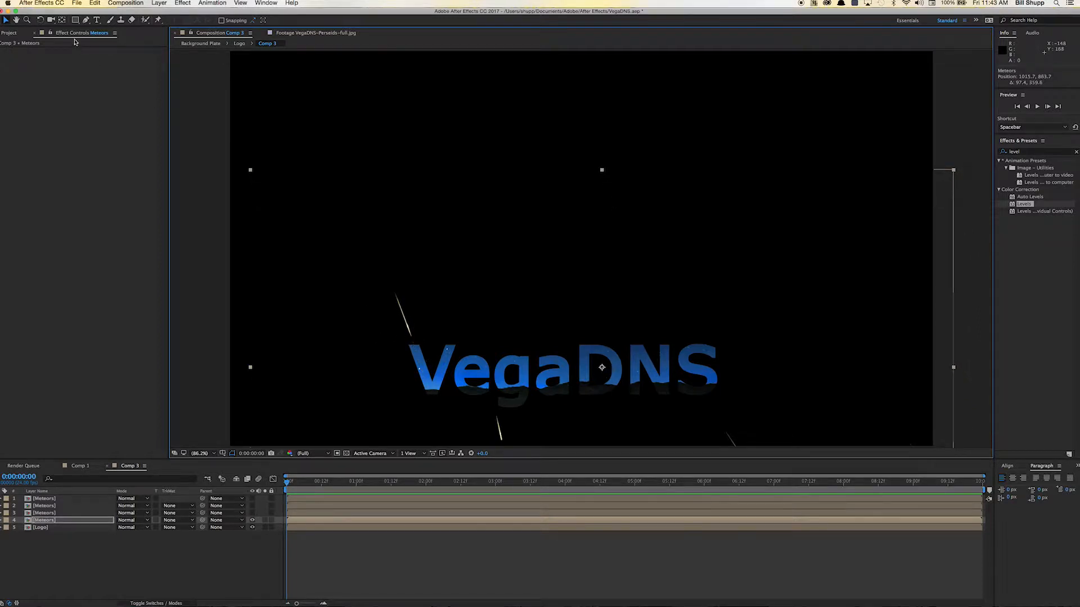
# - Draw a closed mask on the visible Meteors layer around the single meteor above the V
pyautogui.click(85, 19)
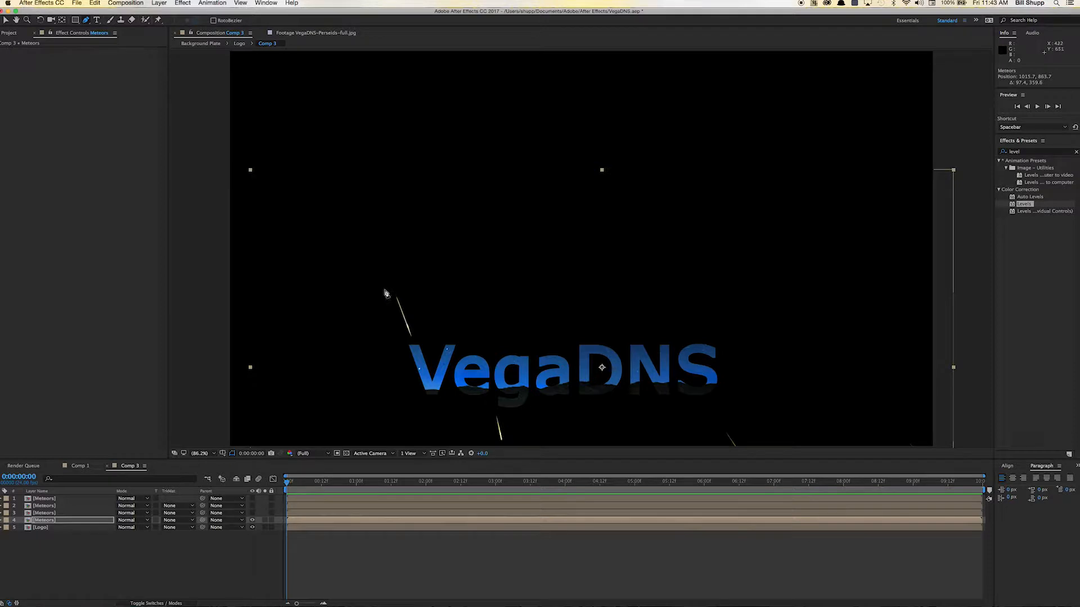
pyautogui.click(385, 289)
pyautogui.click(390, 312)
pyautogui.click(396, 331)
pyautogui.click(406, 342)
pyautogui.click(415, 341)
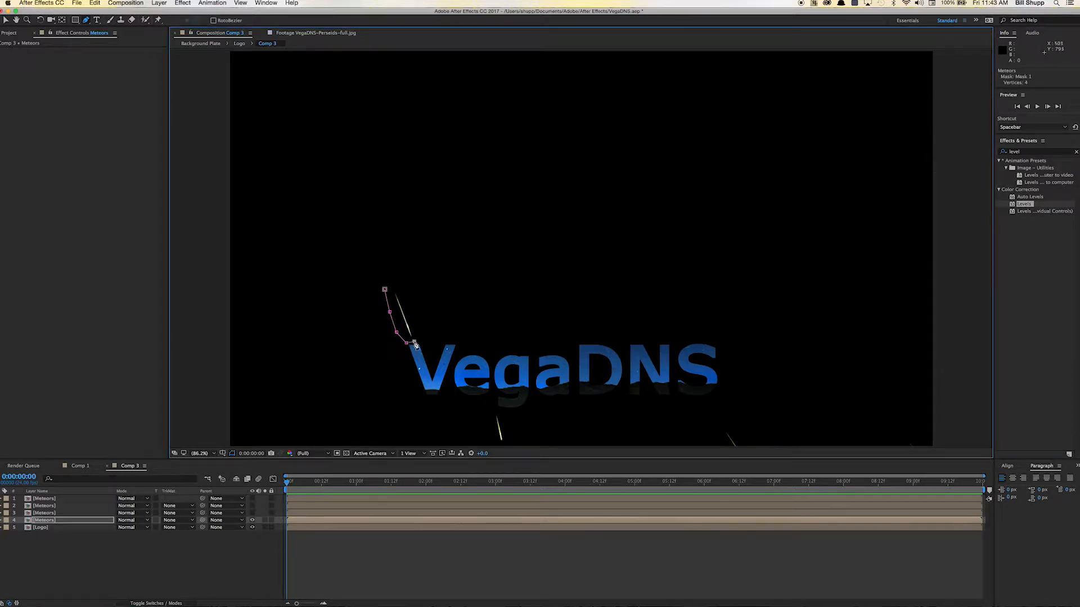
pyautogui.click(417, 319)
pyautogui.click(405, 290)
pyautogui.click(393, 279)
pyautogui.click(385, 289)
pyautogui.click(5, 20)
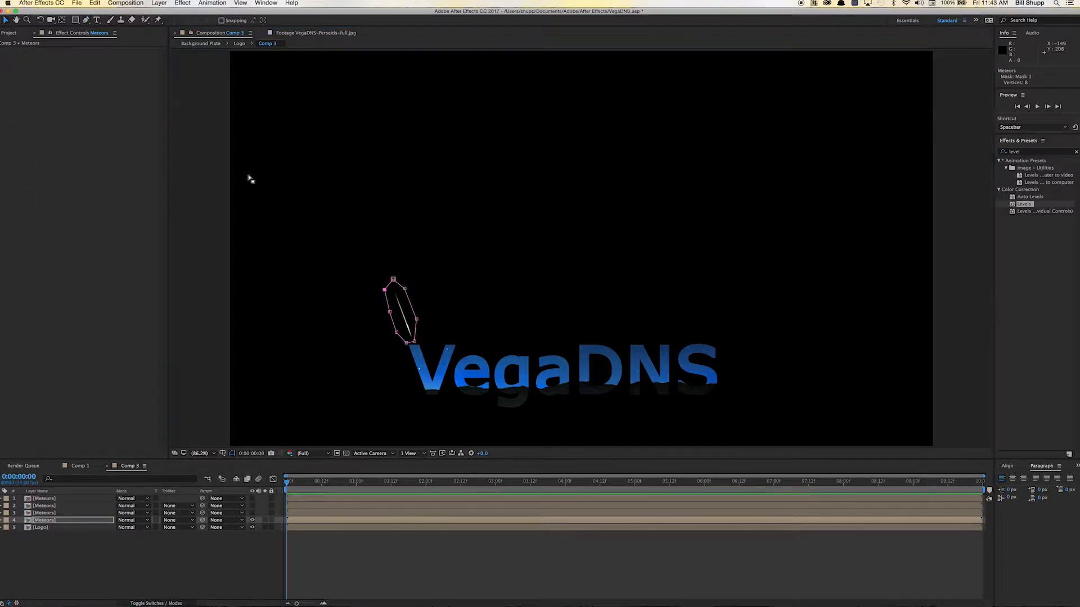
pyautogui.click(73, 520)
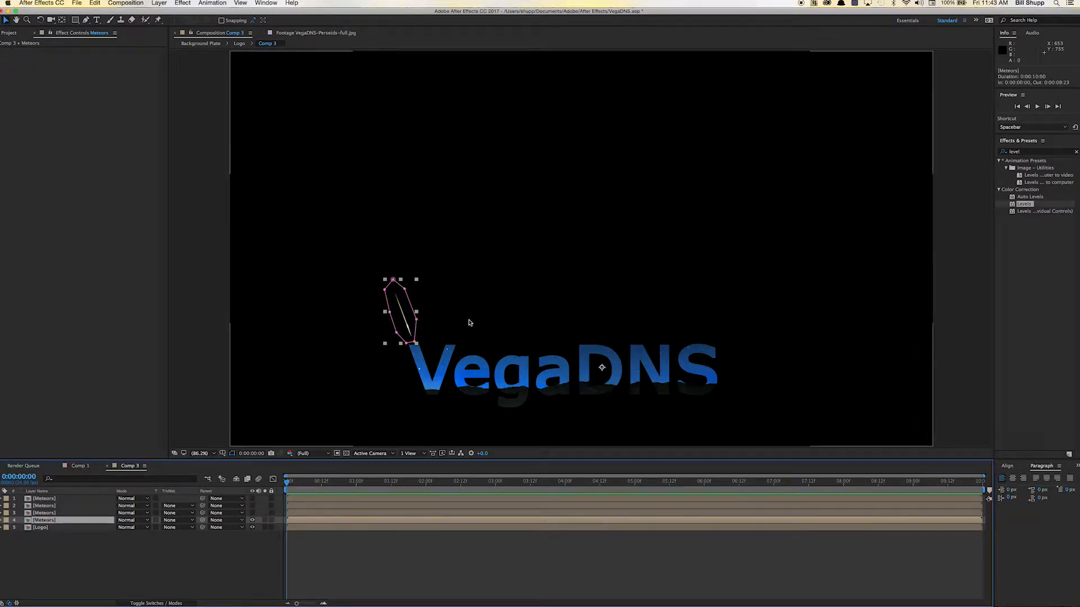
pyautogui.moveTo(470, 323); pyautogui.dragTo(470, 323)
pyautogui.press('super+z')
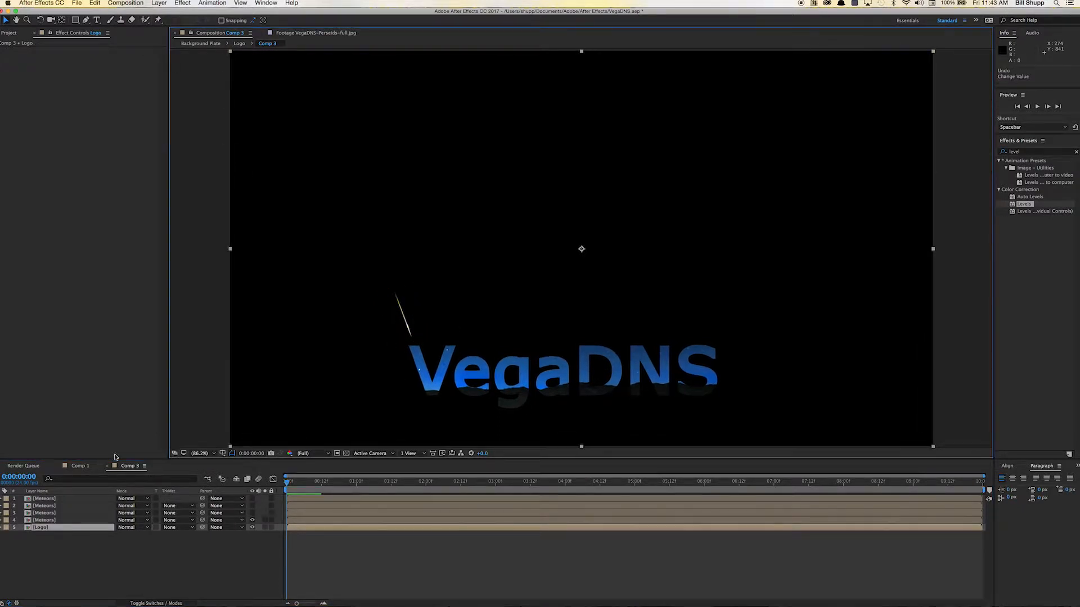
# - Nudge the masked Meteors layer slightly down and left, to position 1014.5, 864.8
pyautogui.click(67, 520)
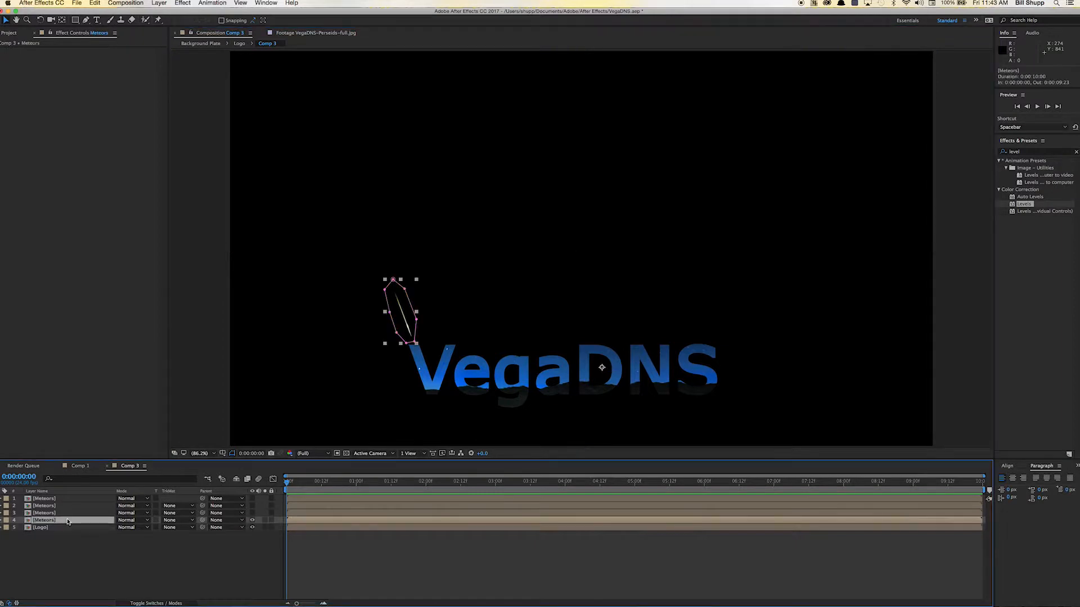
pyautogui.moveTo(399, 308); pyautogui.dragTo(398, 309)
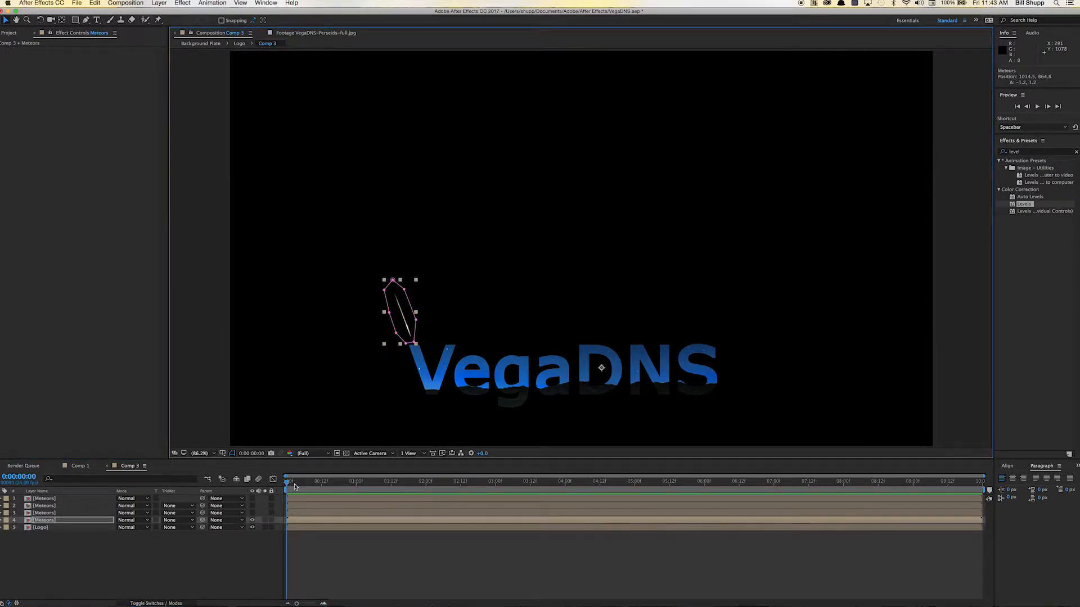
# - Add a Position keyframe to the masked Meteors layer at 0:00:00:14
pyautogui.moveTo(294, 485); pyautogui.dragTo(326, 487)
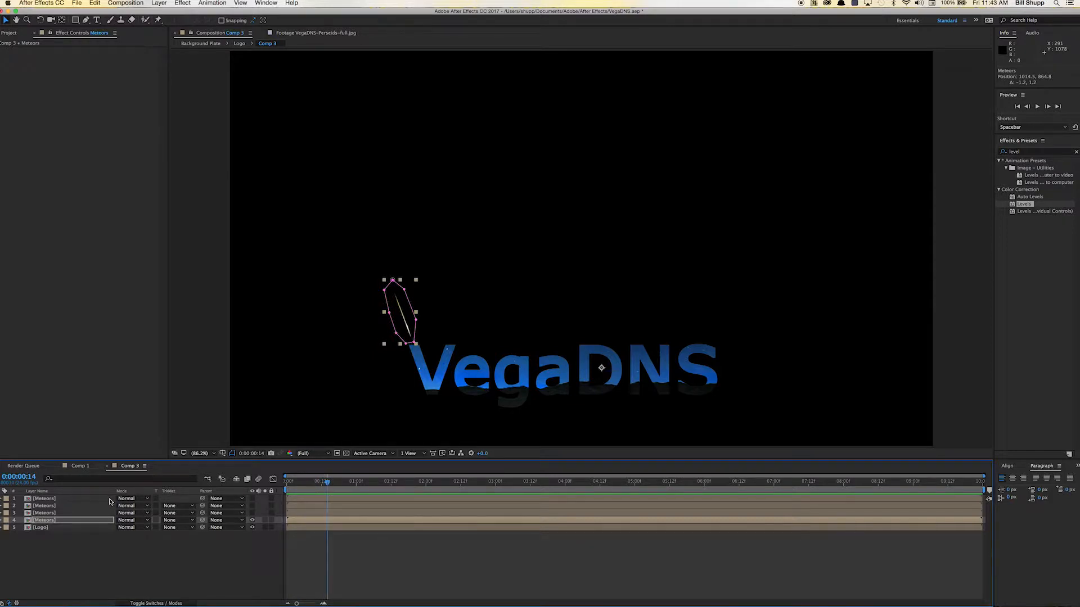
pyautogui.press('p')
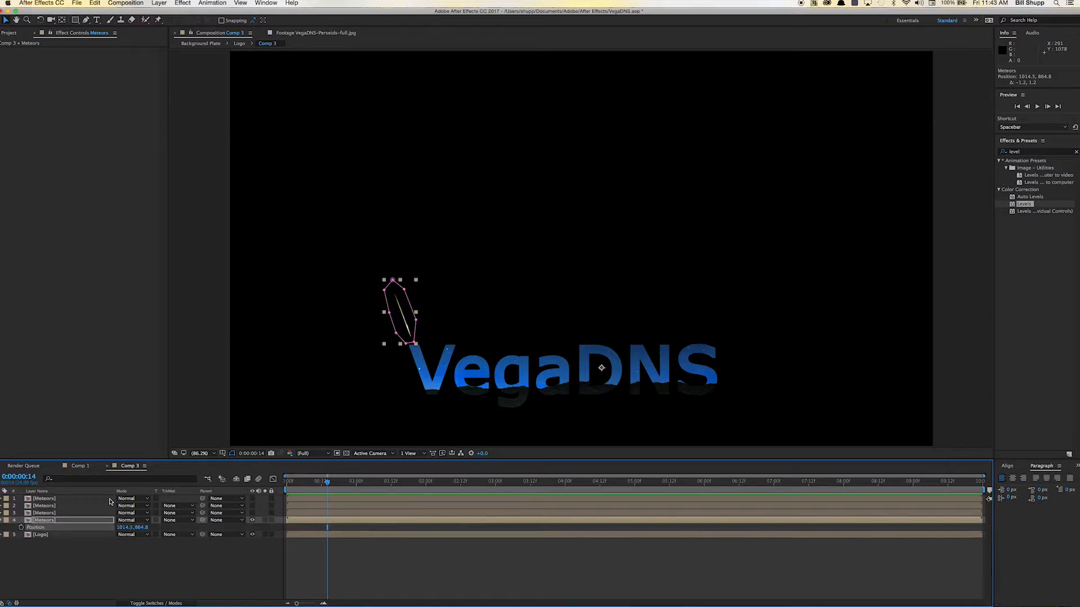
pyautogui.click(22, 527)
# - At 0:00:01:18, move the masked meteor diagonally down past the V to position 1127.4, 1152.5
pyautogui.moveTo(330, 483); pyautogui.dragTo(409, 494)
pyautogui.moveTo(415, 343)
pyautogui.mouseDown()
pyautogui.moveTo(454, 438)
pyautogui.moveTo(412, 348)
pyautogui.mouseUp()
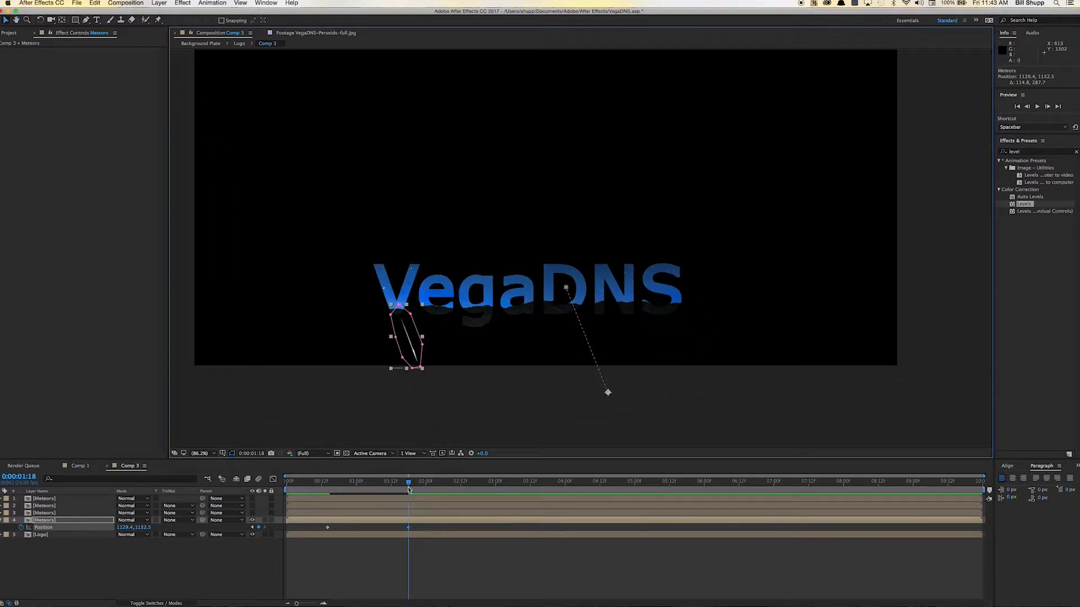
pyautogui.moveTo(409, 489)
pyautogui.mouseDown()
pyautogui.moveTo(320, 484)
pyautogui.moveTo(403, 491)
pyautogui.mouseUp()
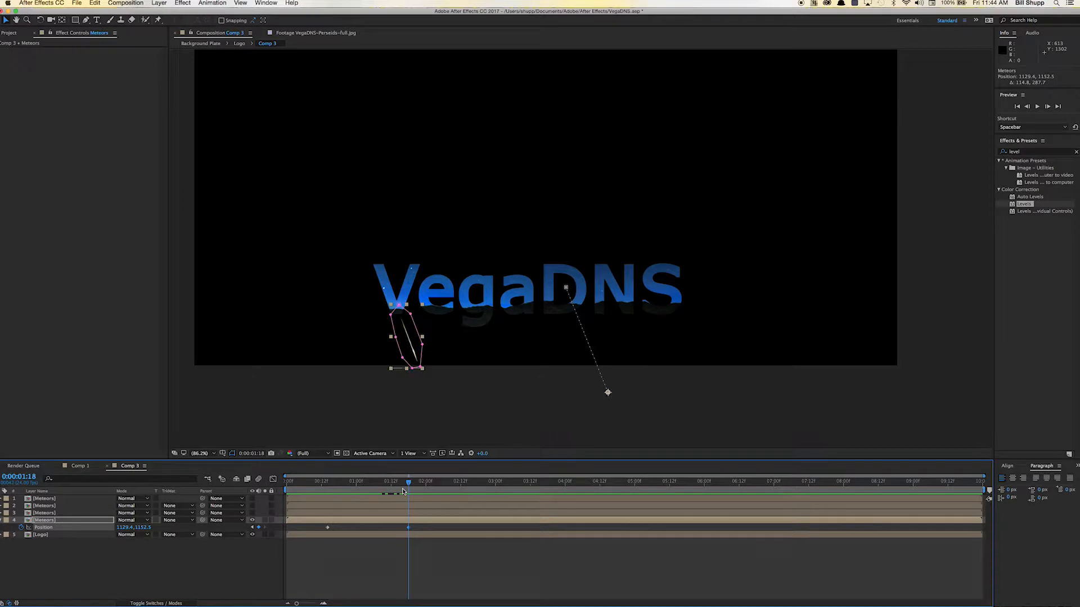
pyautogui.press('Left')
pyautogui.press('Left')
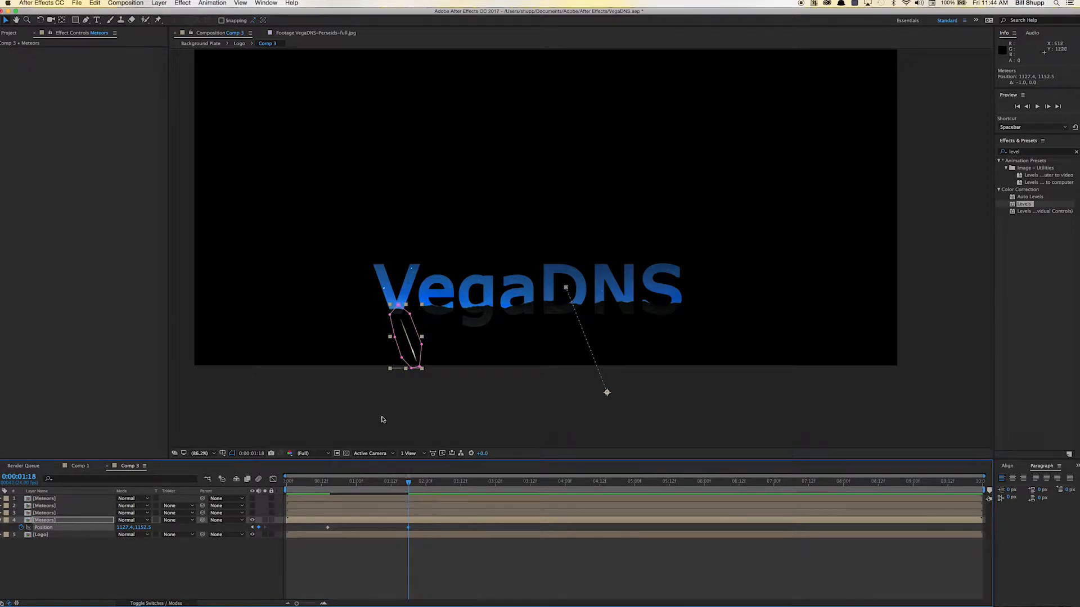
# - Return to 0:00:00:17, hide the animated Meteors layer and duplicate the Logo layer
pyautogui.moveTo(410, 484); pyautogui.dragTo(343, 494)
pyautogui.click(121, 576)
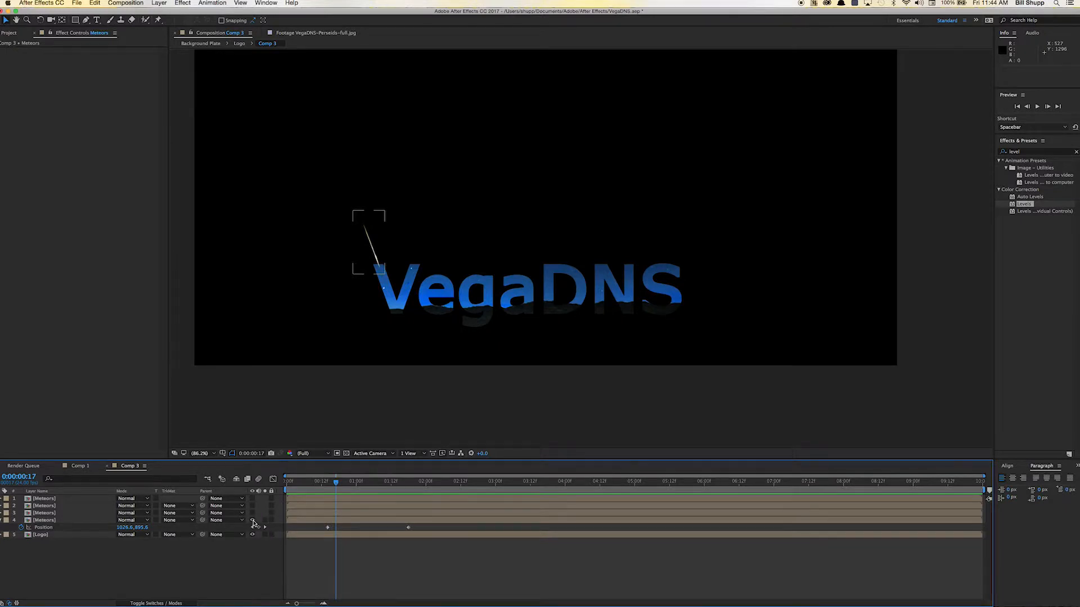
pyautogui.click(253, 521)
pyautogui.click(68, 536)
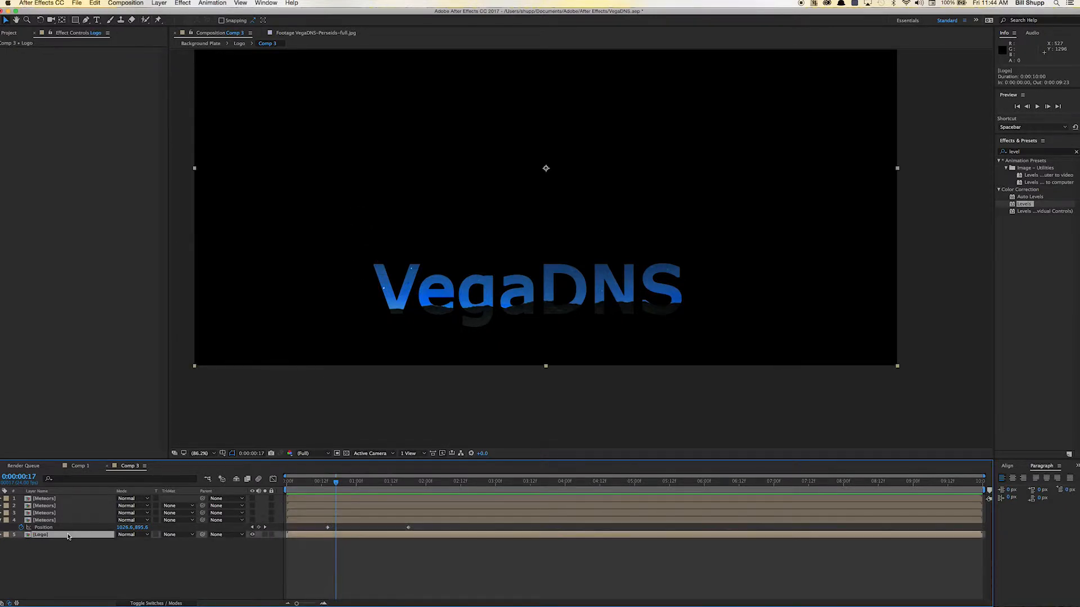
pyautogui.press('super+d')
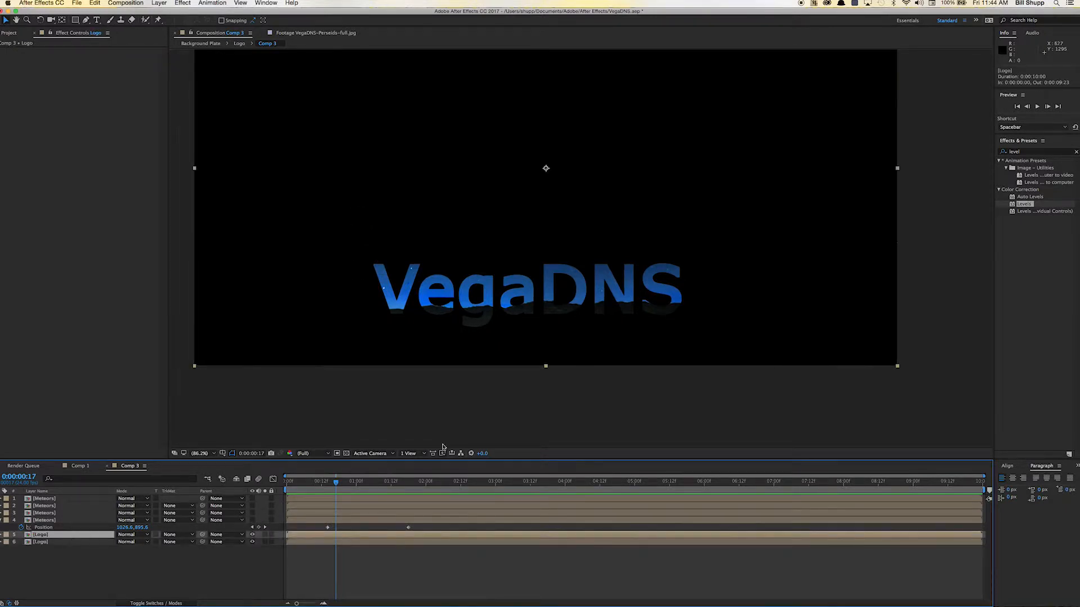
# - Find the Tint effect and apply it to the upper Logo copy
pyautogui.click(1075, 152)
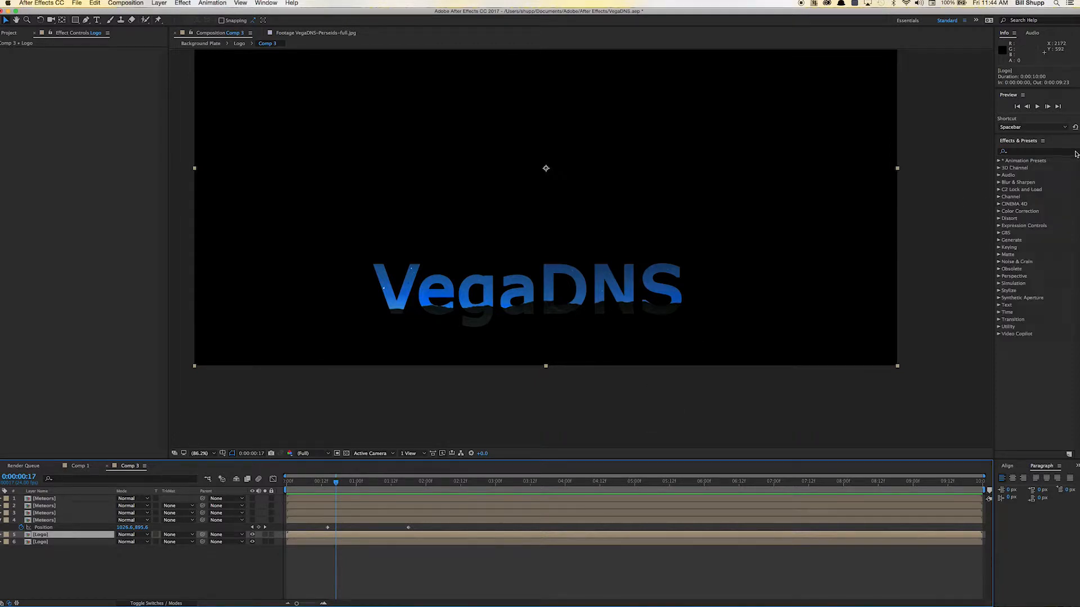
pyautogui.click(1058, 151)
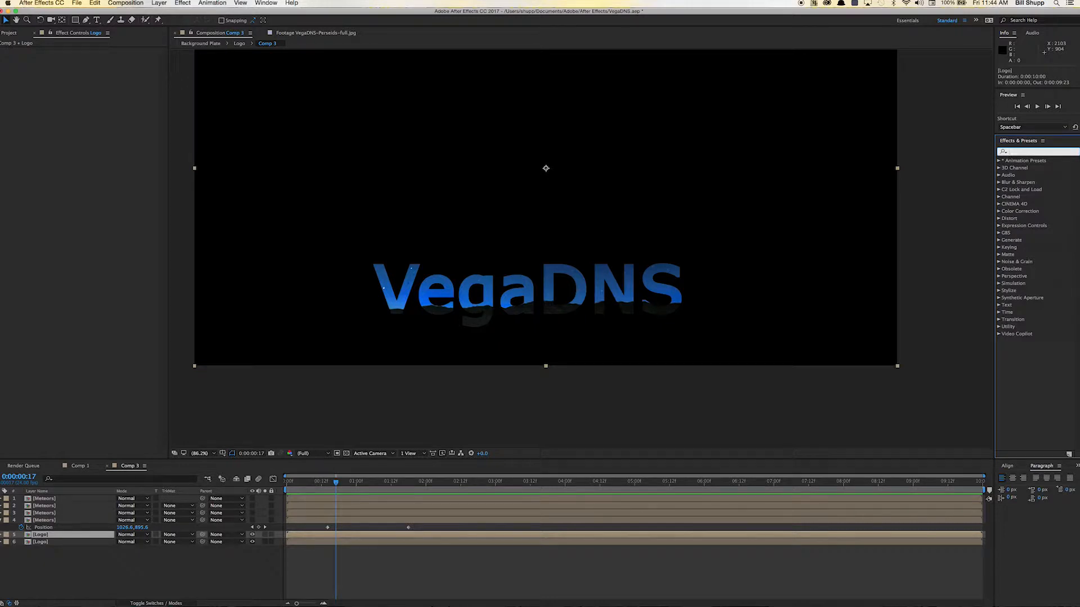
pyautogui.write('tint')
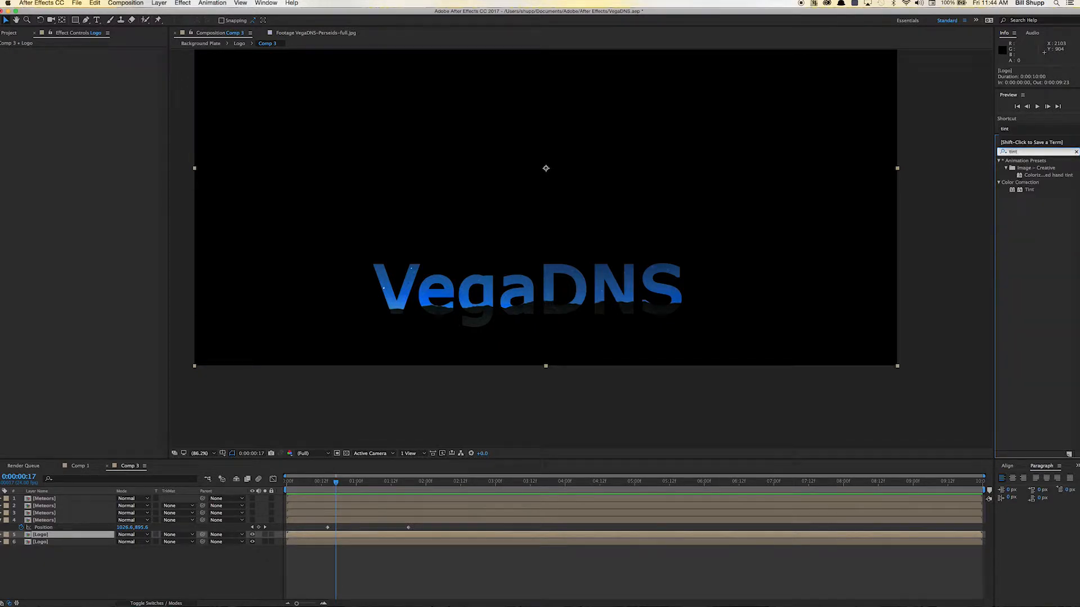
pyautogui.moveTo(1007, 190); pyautogui.dragTo(514, 537)
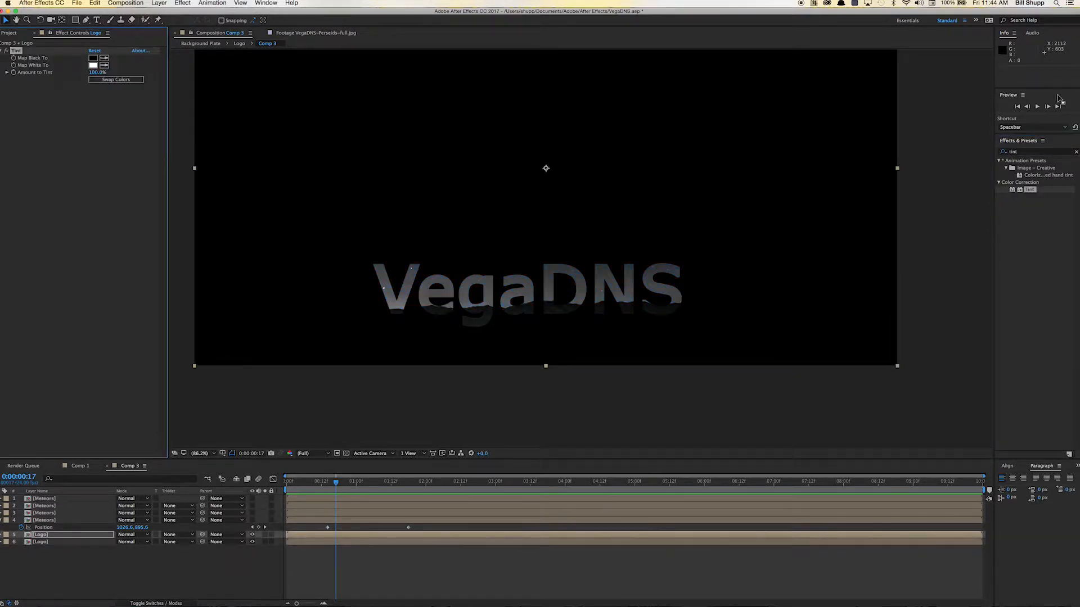
# - Apply Levels to the upper Logo copy and set both Input Black and Input White to about 5911, turning the letters white
pyautogui.click(1076, 152)
pyautogui.write('levels')
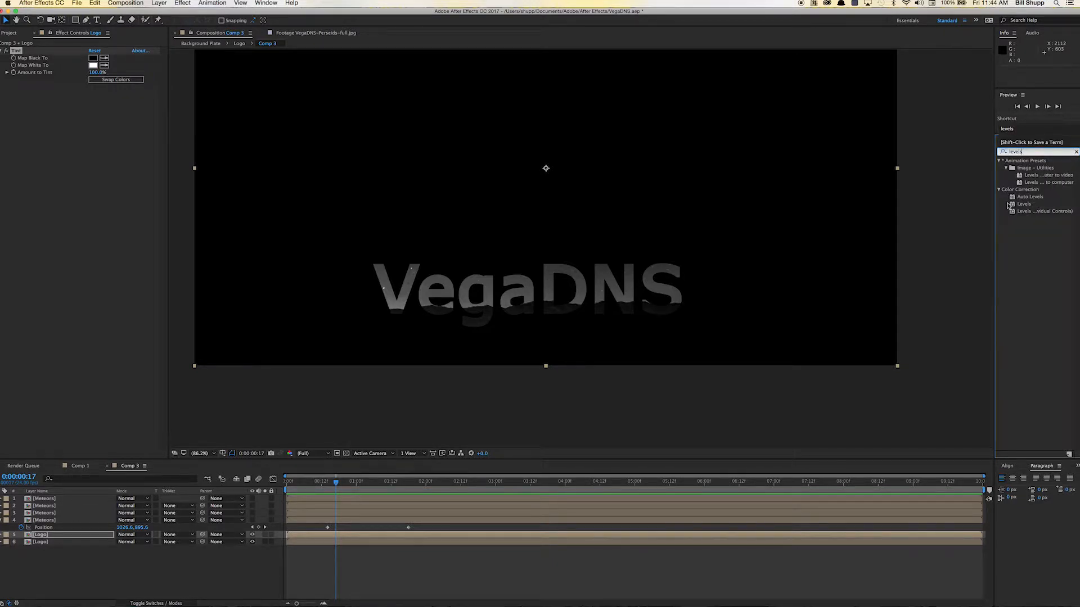
pyautogui.moveTo(1009, 205); pyautogui.dragTo(439, 540)
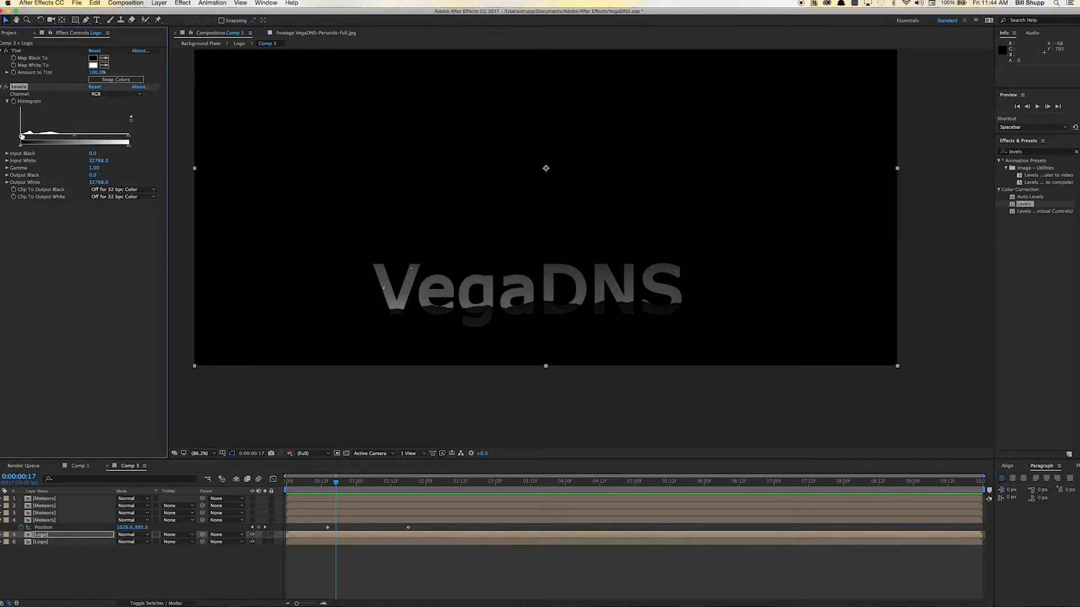
pyautogui.moveTo(21, 136); pyautogui.dragTo(28, 137)
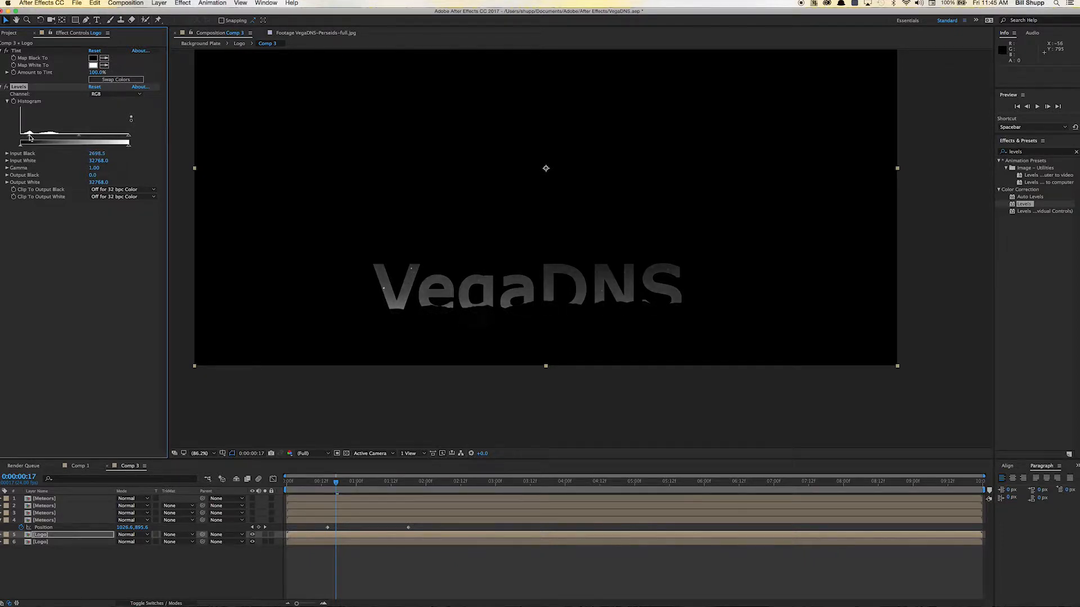
pyautogui.moveTo(129, 139); pyautogui.dragTo(39, 141)
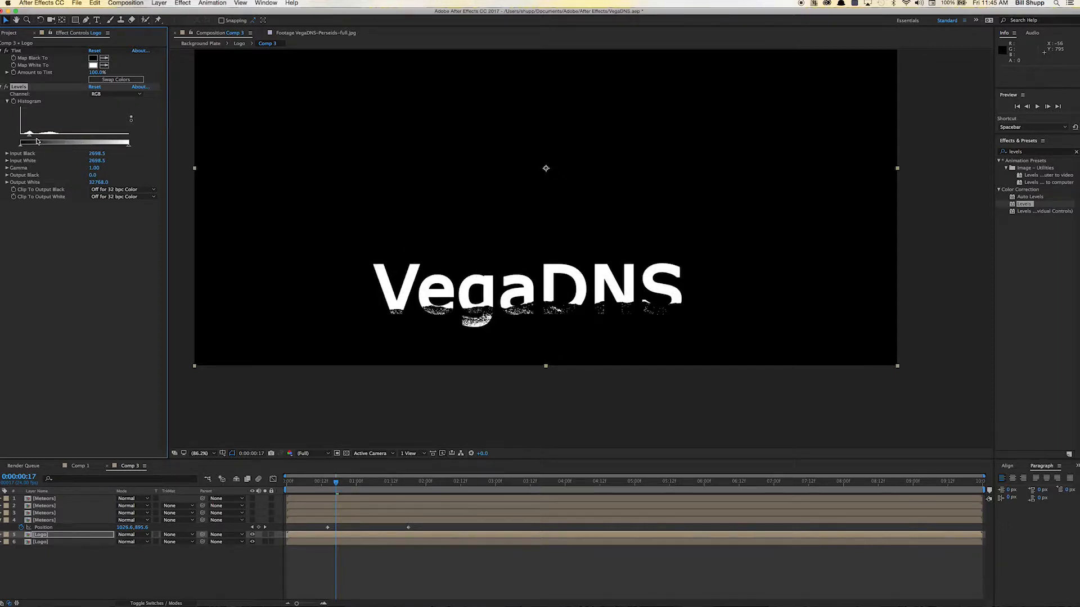
pyautogui.moveTo(29, 137); pyautogui.dragTo(40, 140)
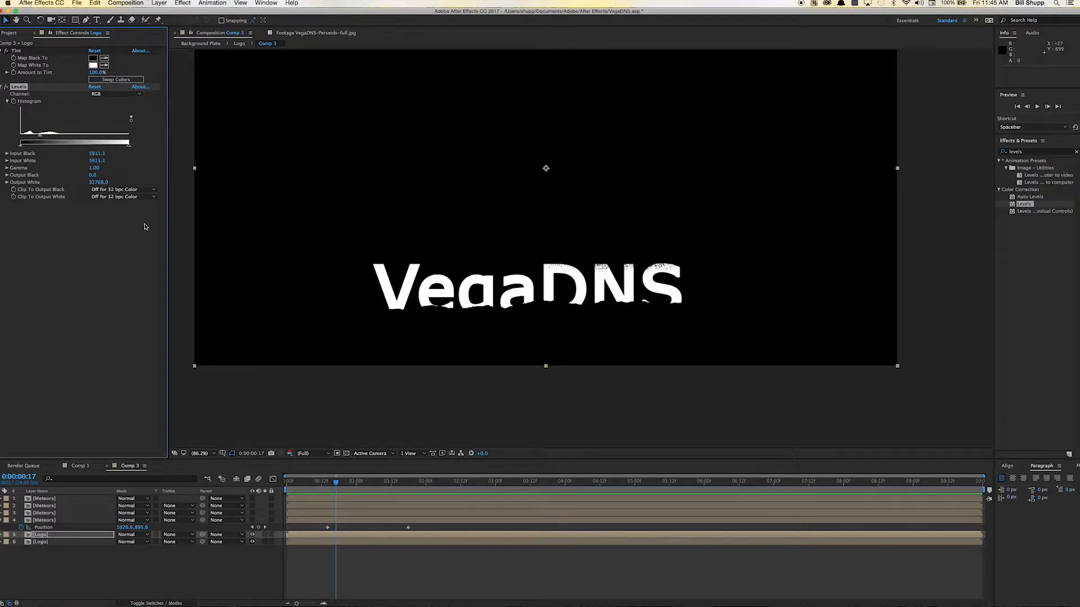
# - Draw a closed mask on the upper Logo copy around the upper part of the letters, its lower edge following just above the horizon
pyautogui.click(86, 20)
pyautogui.click(352, 253)
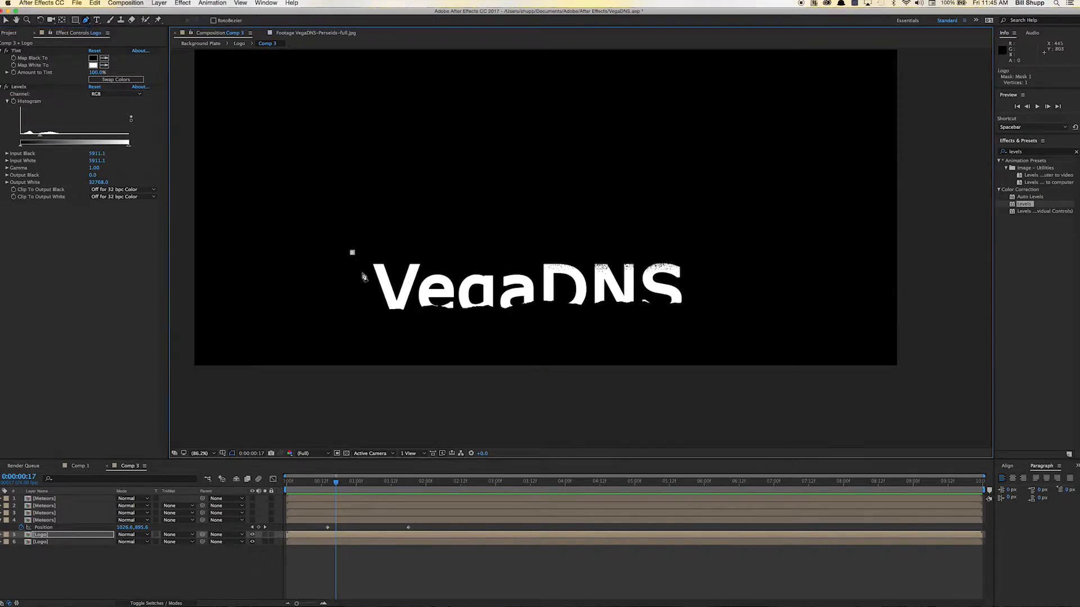
pyautogui.click(370, 304)
pyautogui.click(432, 301)
pyautogui.click(499, 298)
pyautogui.click(538, 296)
pyautogui.click(564, 295)
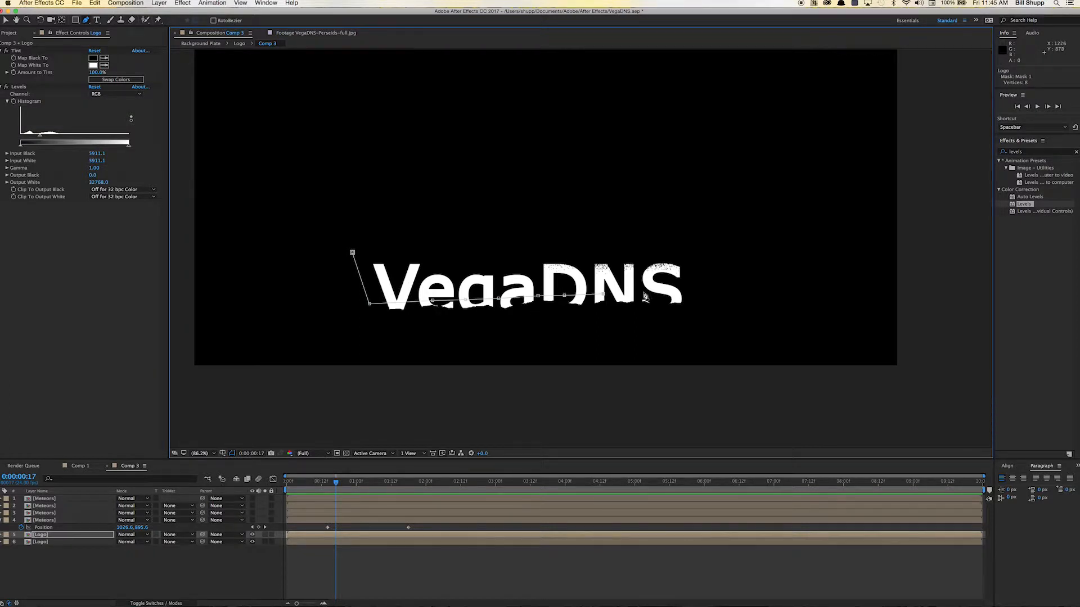
pyautogui.click(642, 292)
pyautogui.click(667, 297)
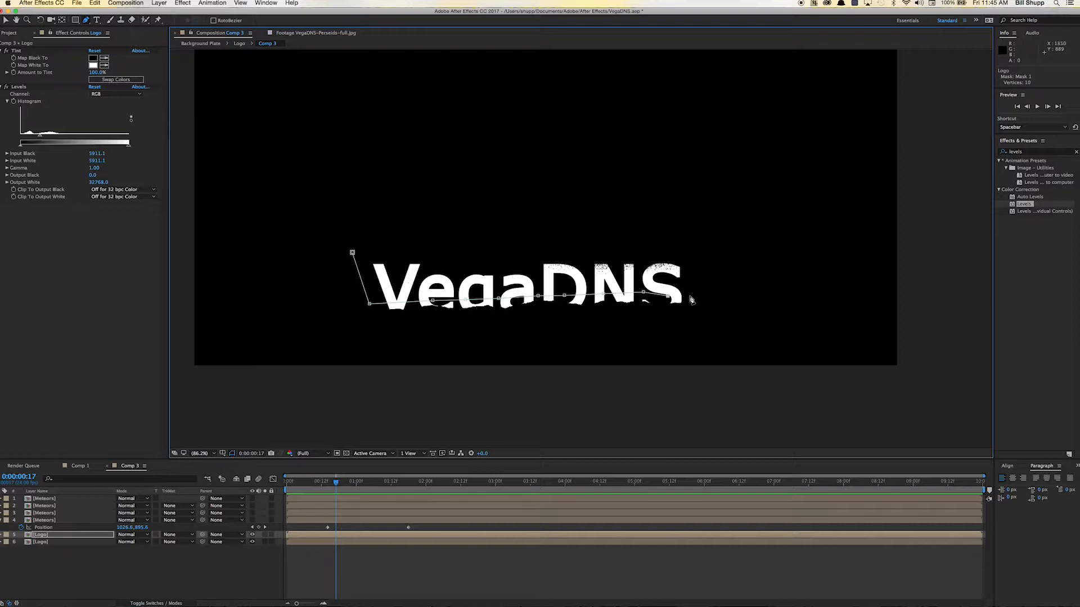
pyautogui.click(693, 247)
pyautogui.click(352, 254)
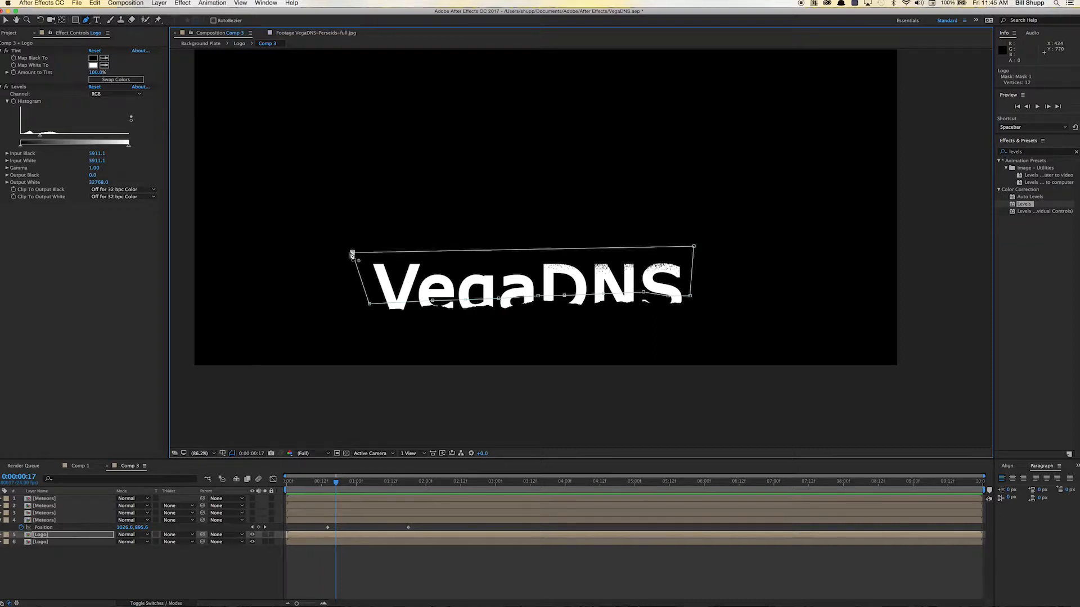
# - Reveal the complete mask properties of the upper Logo copy
pyautogui.click(35, 536)
pyautogui.press('m')
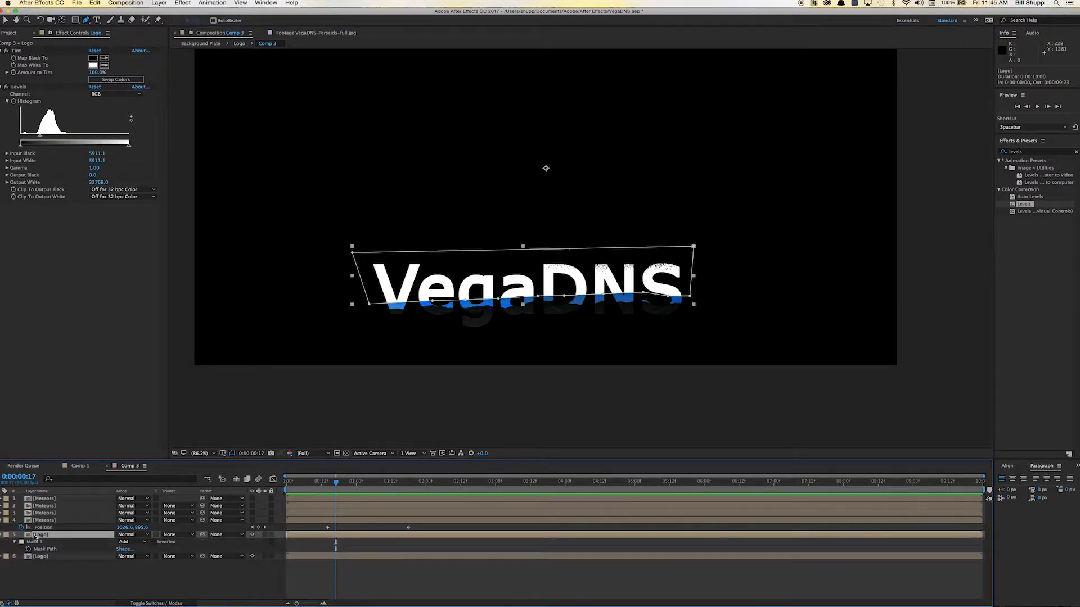
pyautogui.click(15, 542)
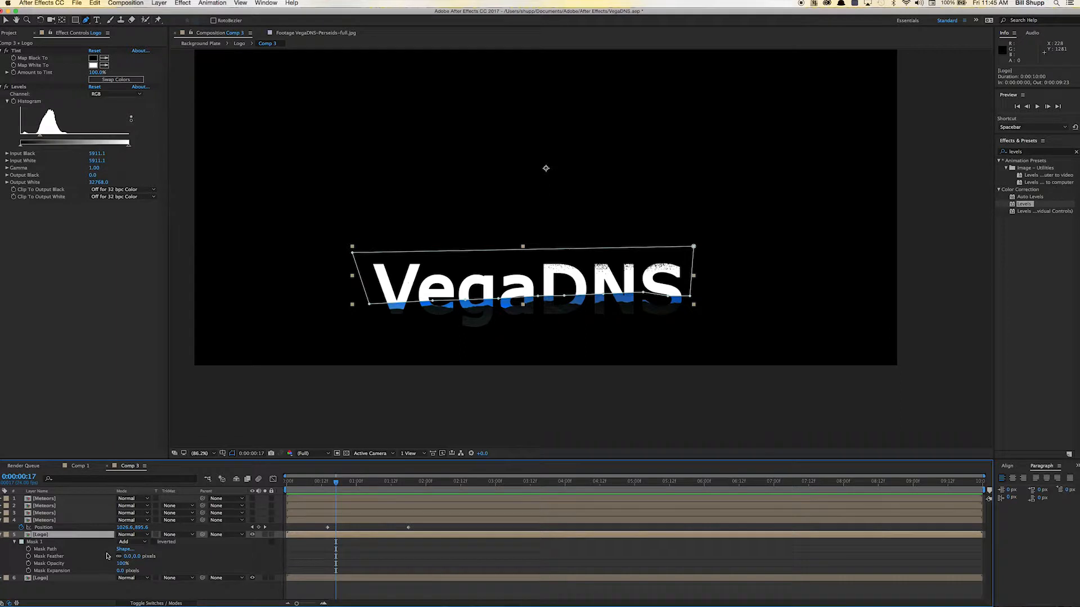
pyautogui.click(132, 535)
pyautogui.click(129, 533)
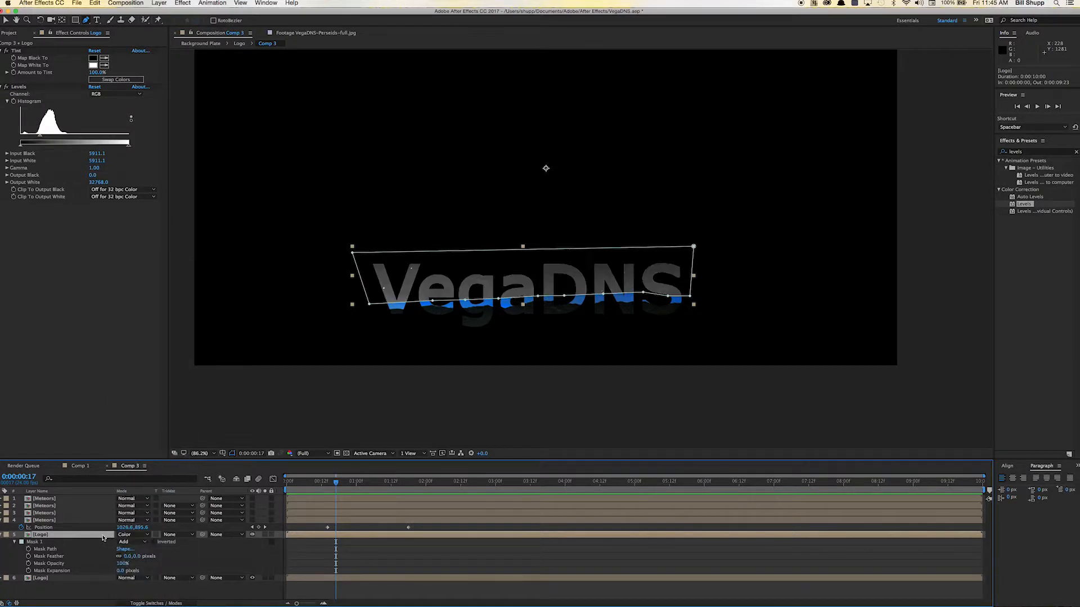
pyautogui.click(131, 535)
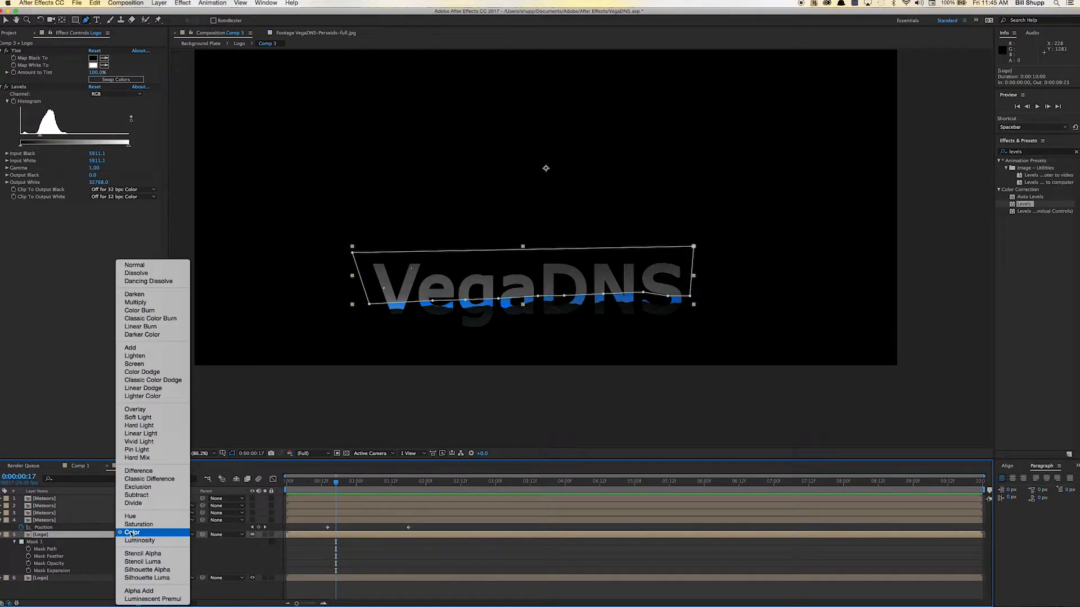
pyautogui.click(127, 269)
# - Set the upper Logo copy's mask mode to Subtract and check the result with the original Logo layer briefly hidden
pyautogui.click(129, 542)
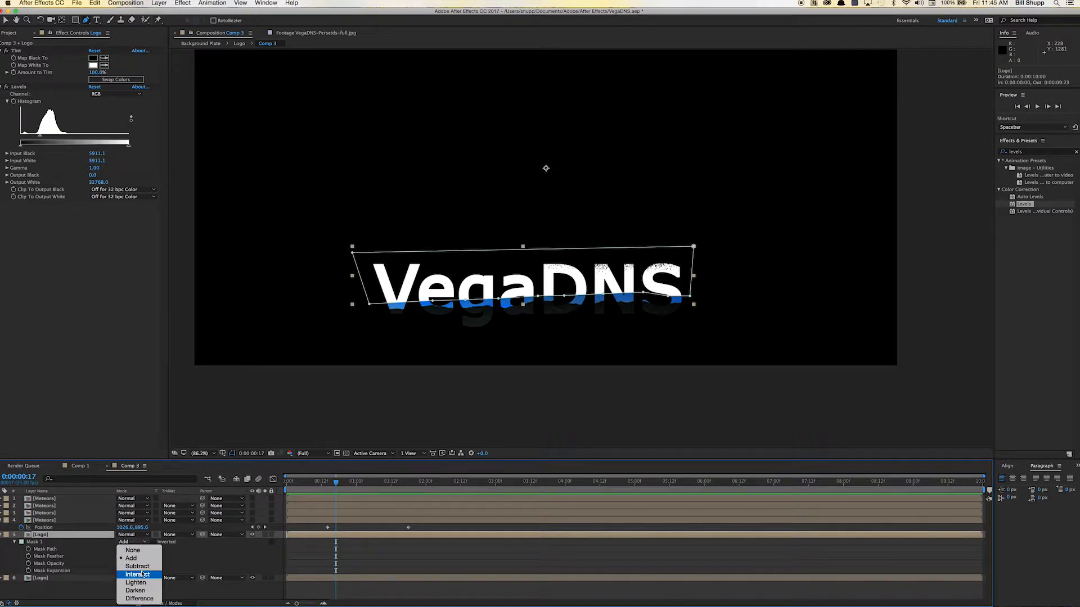
pyautogui.click(141, 567)
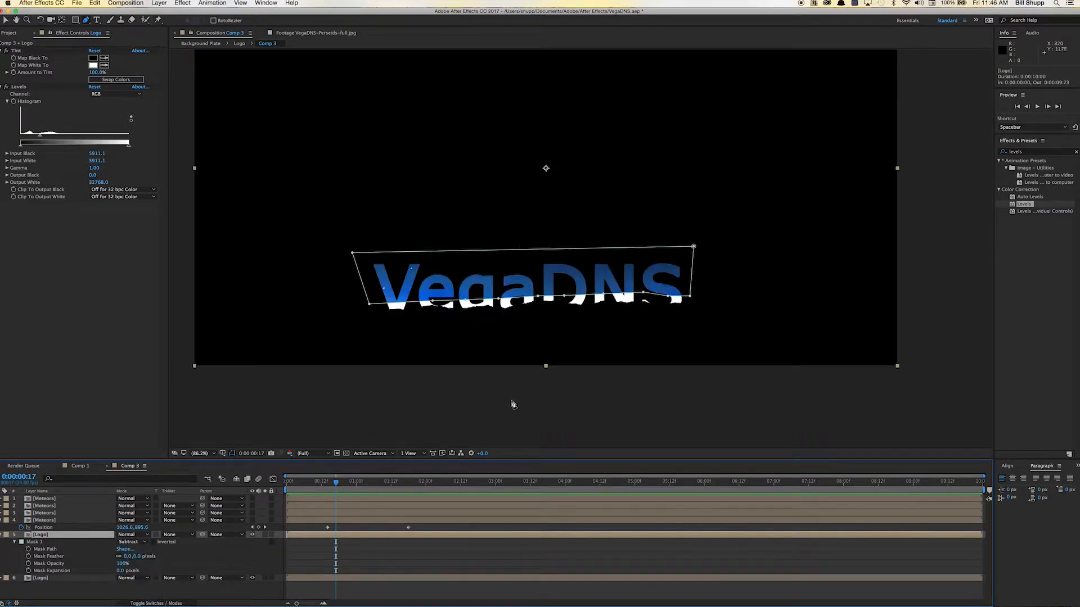
pyautogui.click(252, 578)
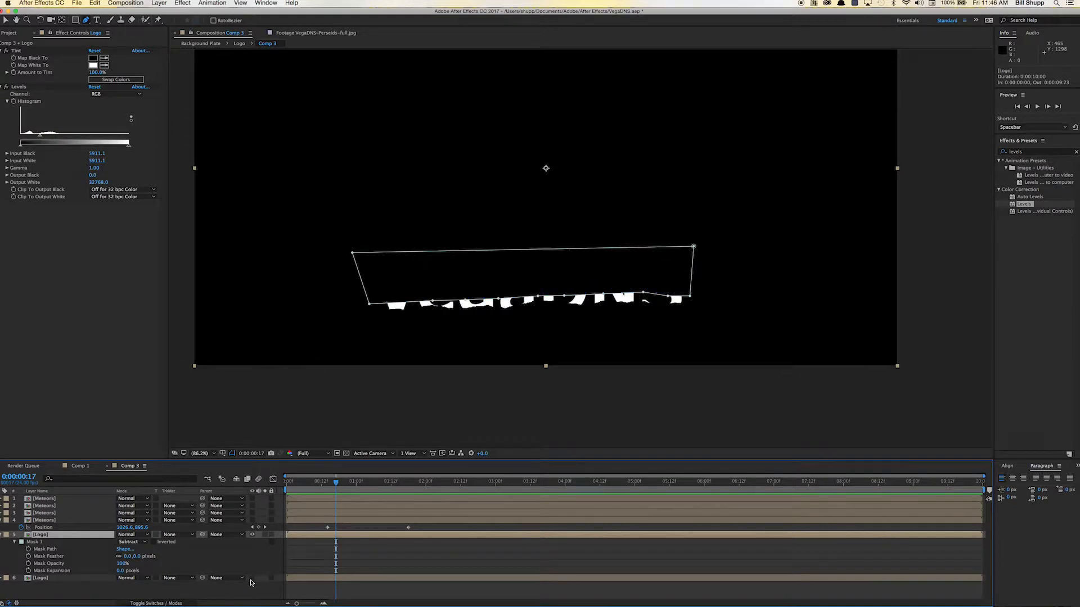
pyautogui.click(252, 579)
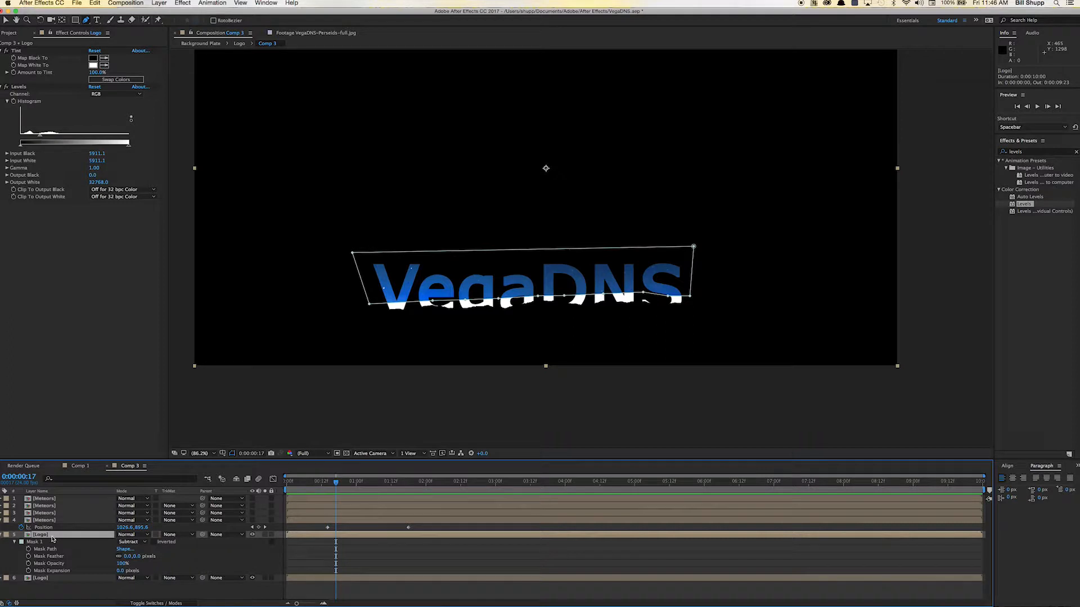
# - Duplicate the masked Logo layer and set the mask mode of the new copy to Add
pyautogui.press('super+d')
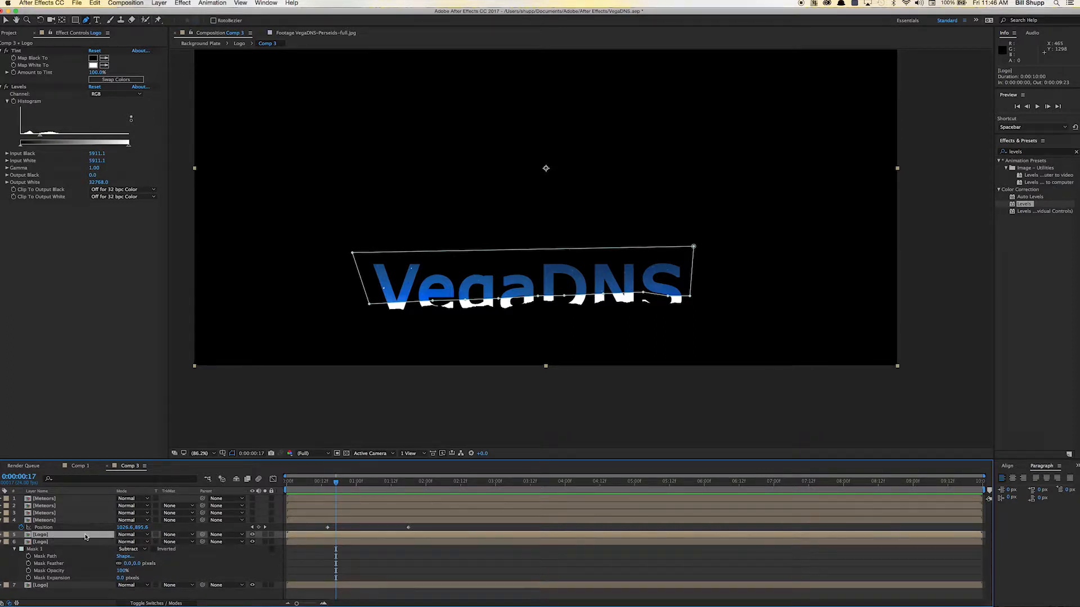
pyautogui.press('m')
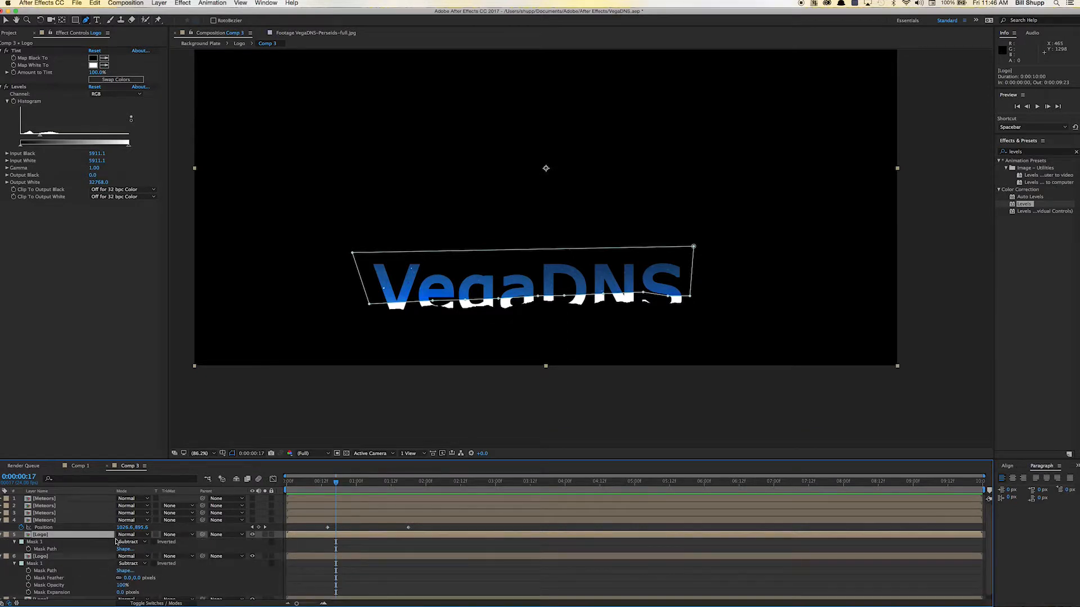
pyautogui.click(131, 542)
pyautogui.click(131, 559)
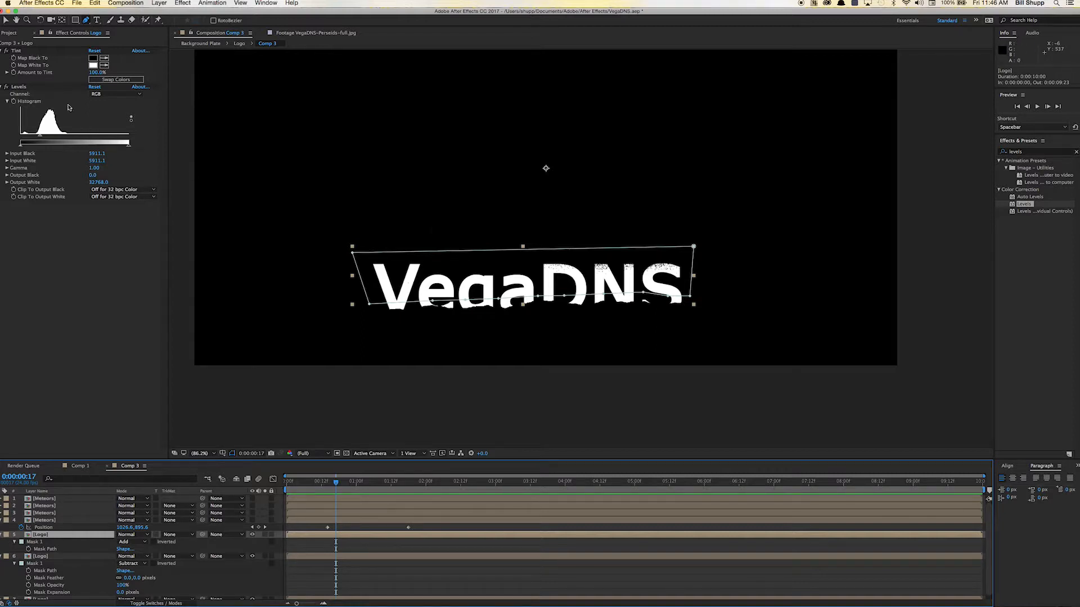
# - Lower Input Black and Input White in the new Logo copy's Levels effect to about 1927.5
pyautogui.click(7, 20)
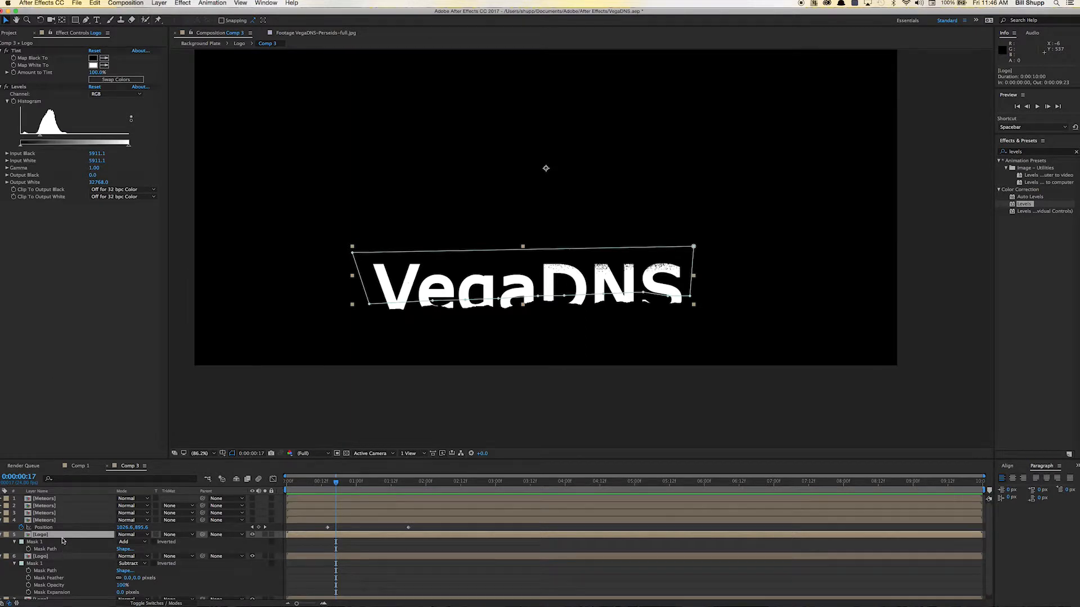
pyautogui.click(61, 466)
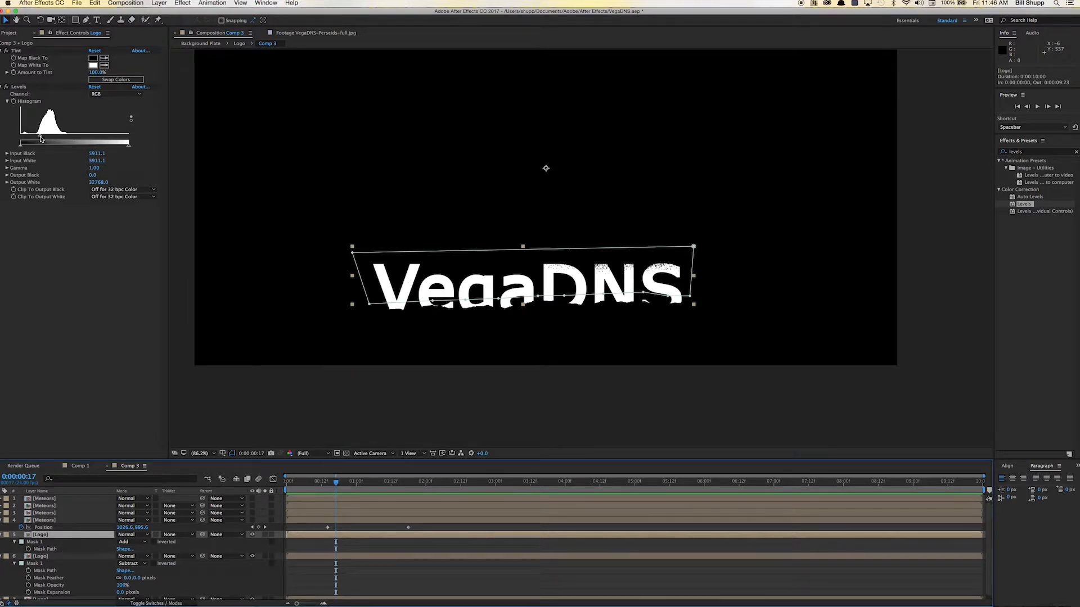
pyautogui.moveTo(40, 139)
pyautogui.mouseDown()
pyautogui.moveTo(57, 140)
pyautogui.moveTo(27, 140)
pyautogui.mouseUp()
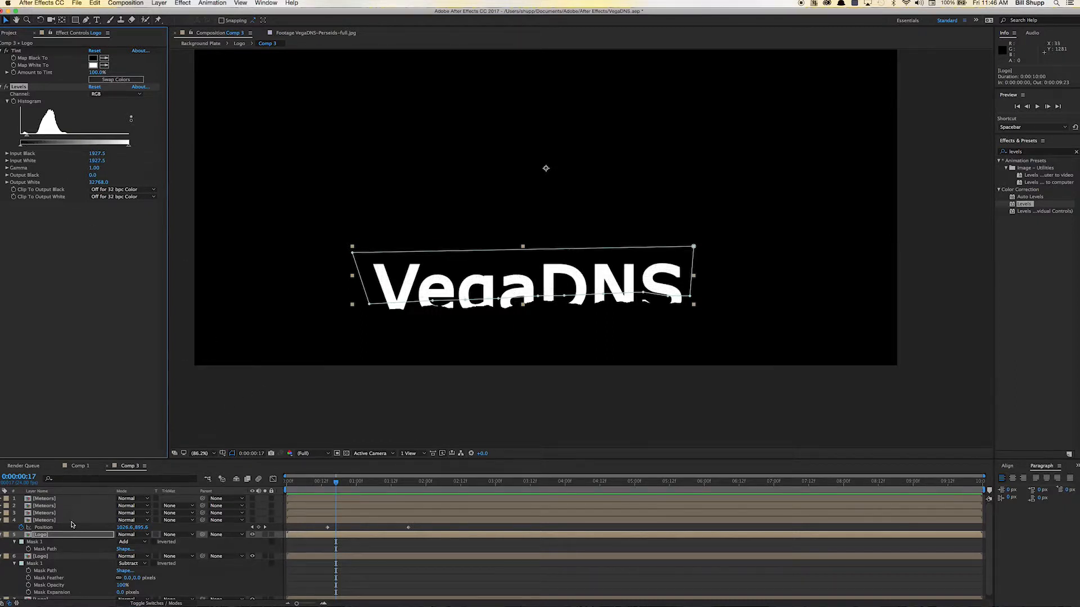
# - Examine the seam between the two masked Logo copies up close with no layer selected
pyautogui.scroll(-1, 71, 525)
pyautogui.click(140, 372)
pyautogui.click(223, 398)
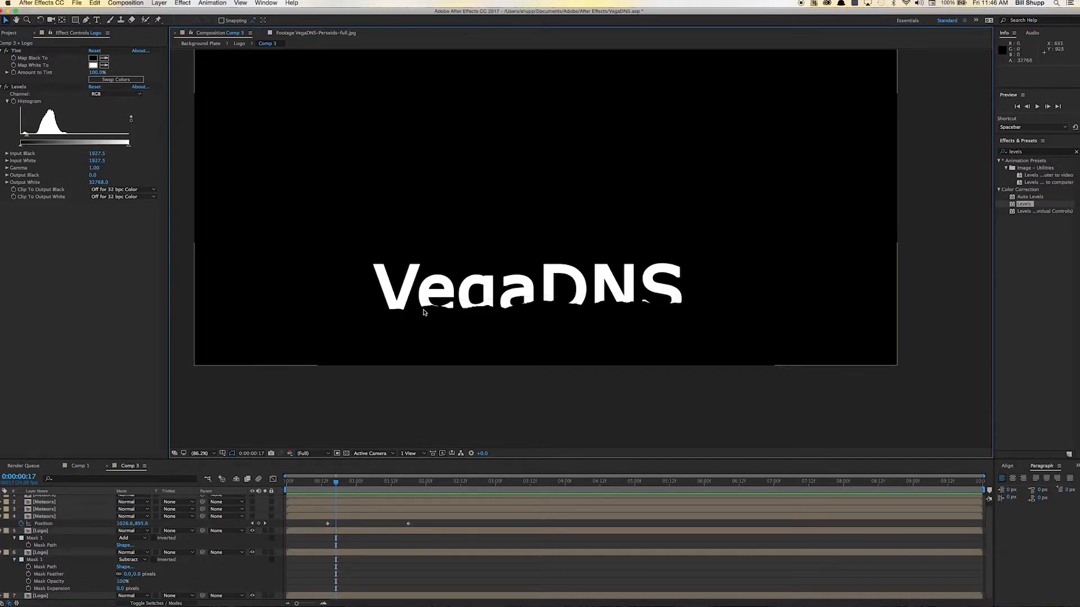
pyautogui.press('.')
pyautogui.press('.')
pyautogui.press('space')
pyautogui.moveTo(446, 330); pyautogui.dragTo(568, 224)
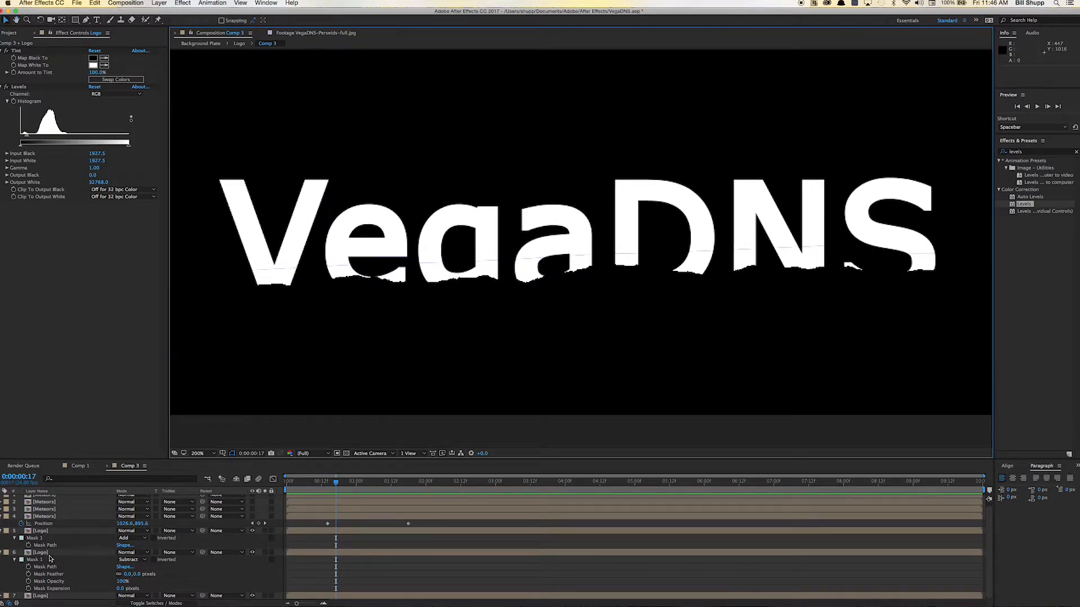
# - Set the mask expansion of the upper Logo copy's Add mask to 2 pixels and check the seam in the letters
pyautogui.click(51, 532)
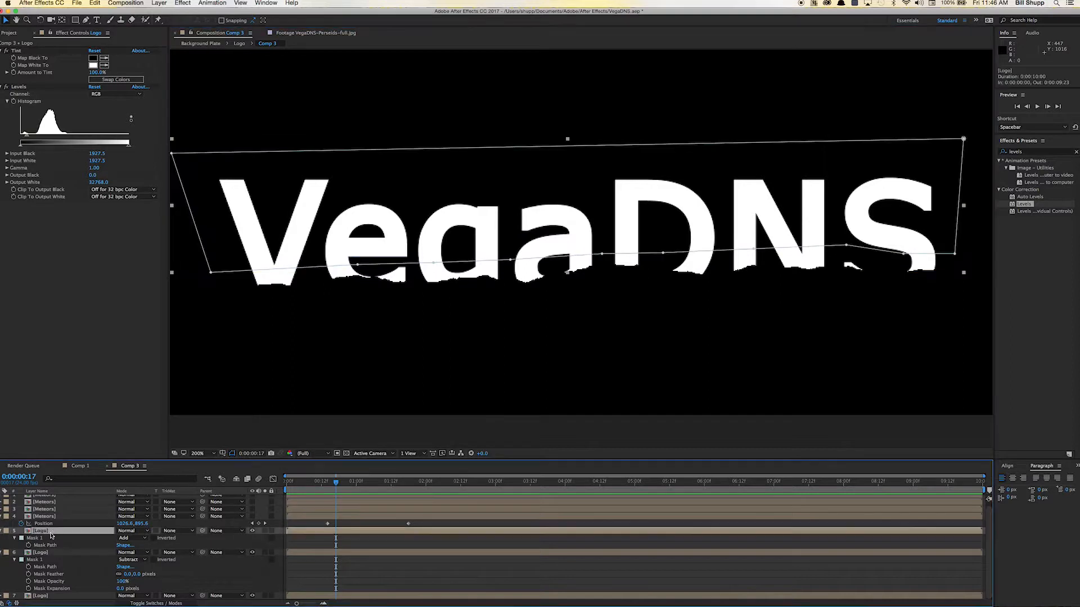
pyautogui.click(44, 541)
pyautogui.click(15, 538)
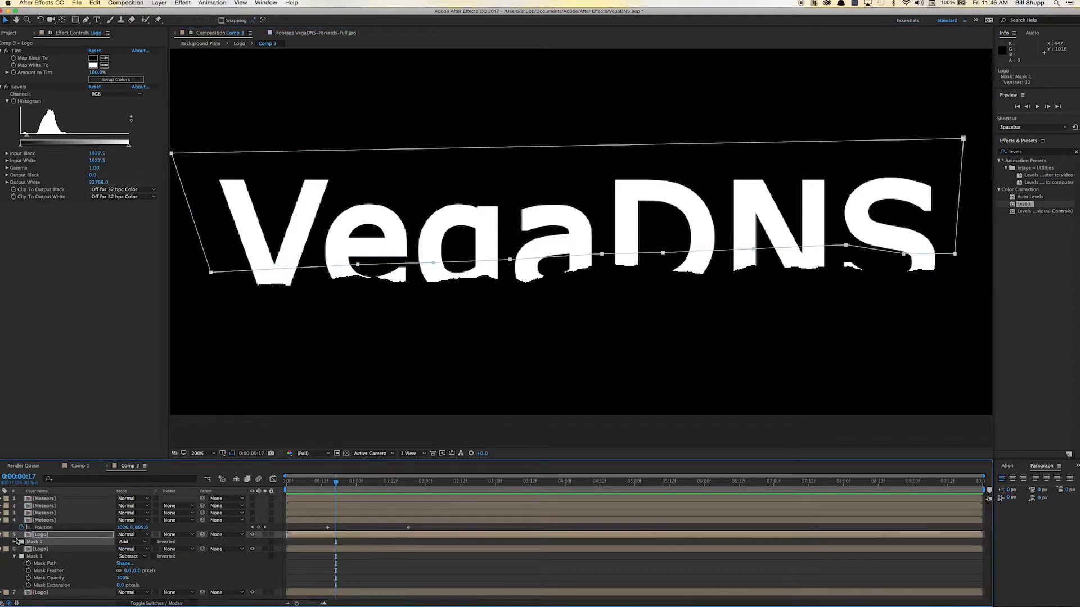
pyautogui.scroll(-1, 76, 550)
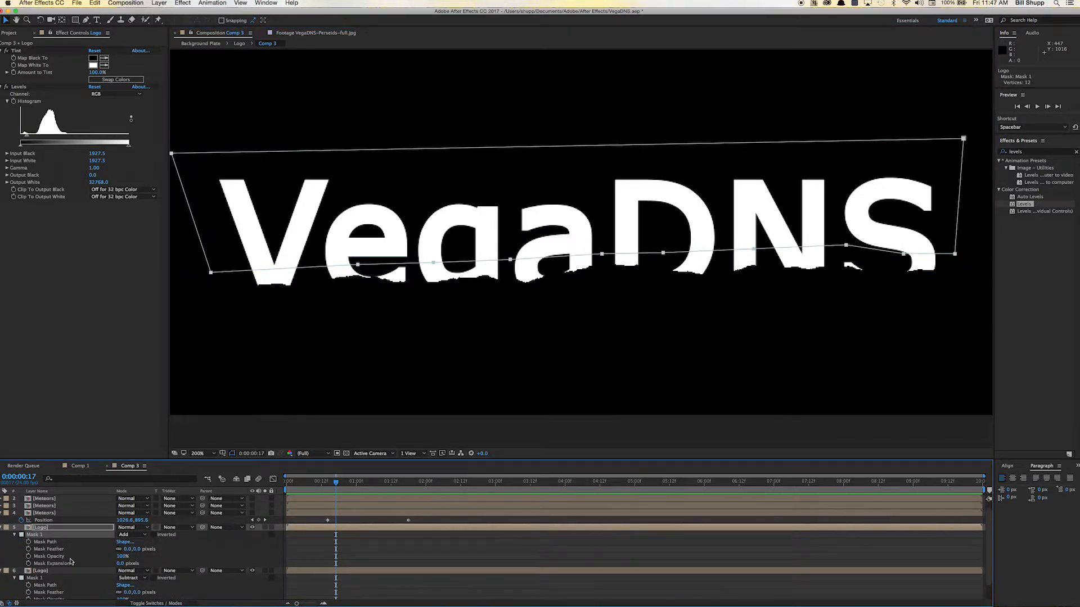
pyautogui.click(119, 563)
pyautogui.press('Return')
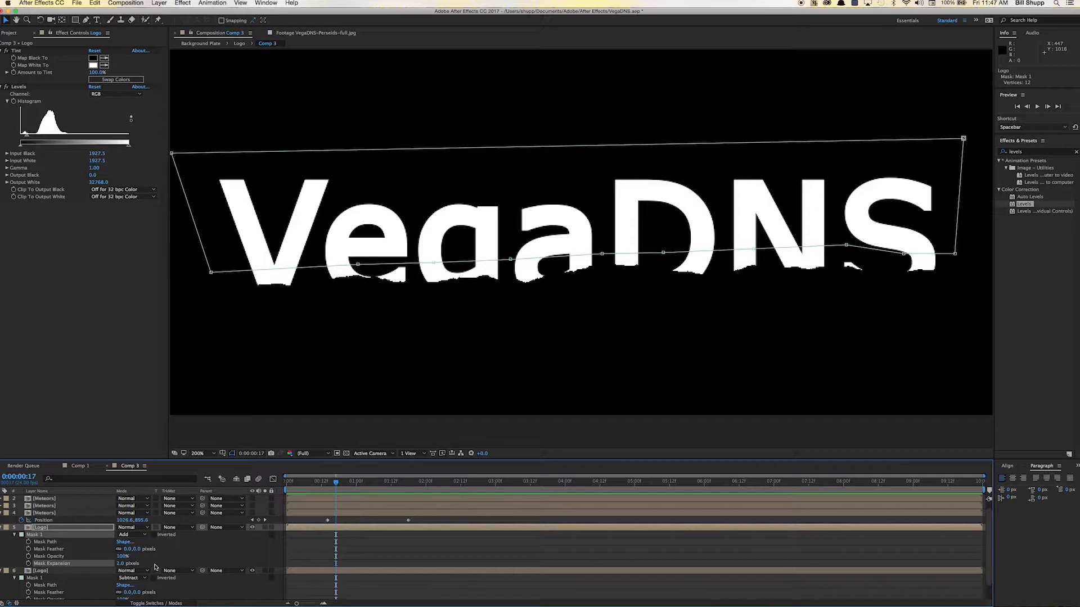
pyautogui.click(217, 434)
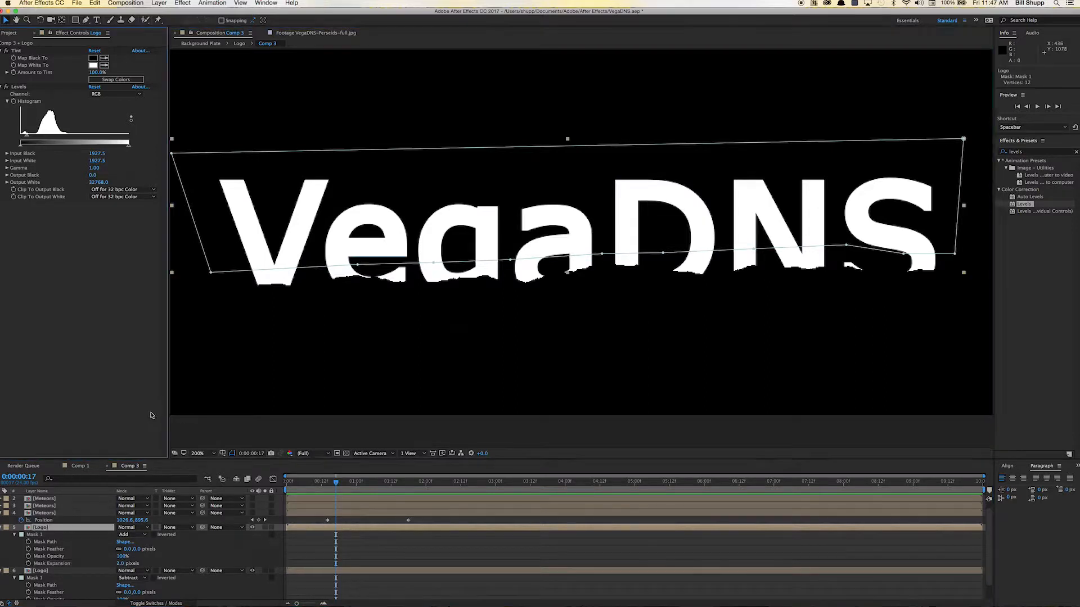
pyautogui.press(',')
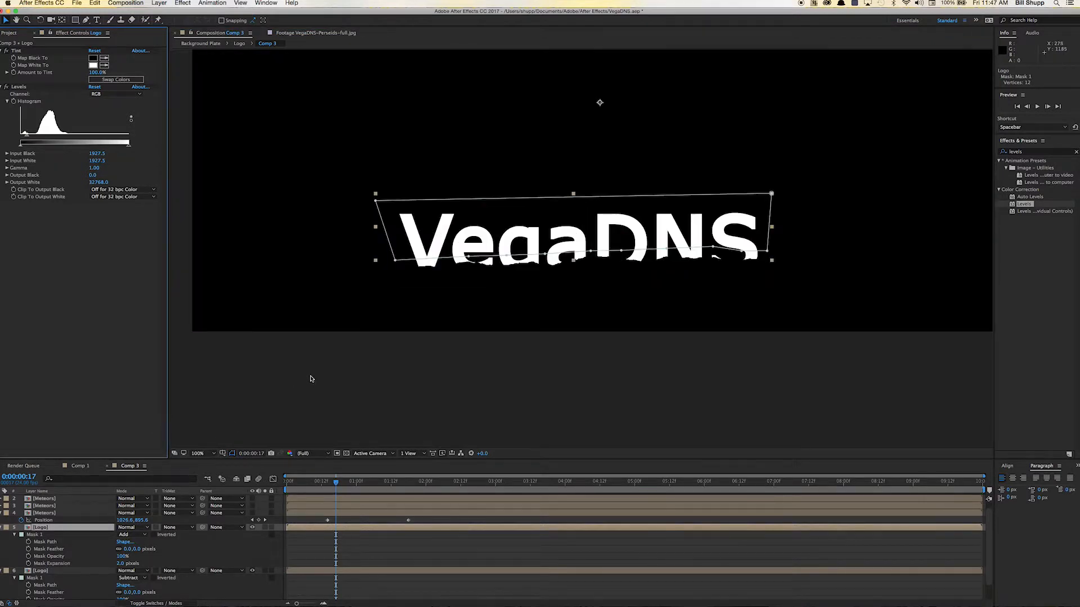
pyautogui.click(310, 378)
pyautogui.press('.')
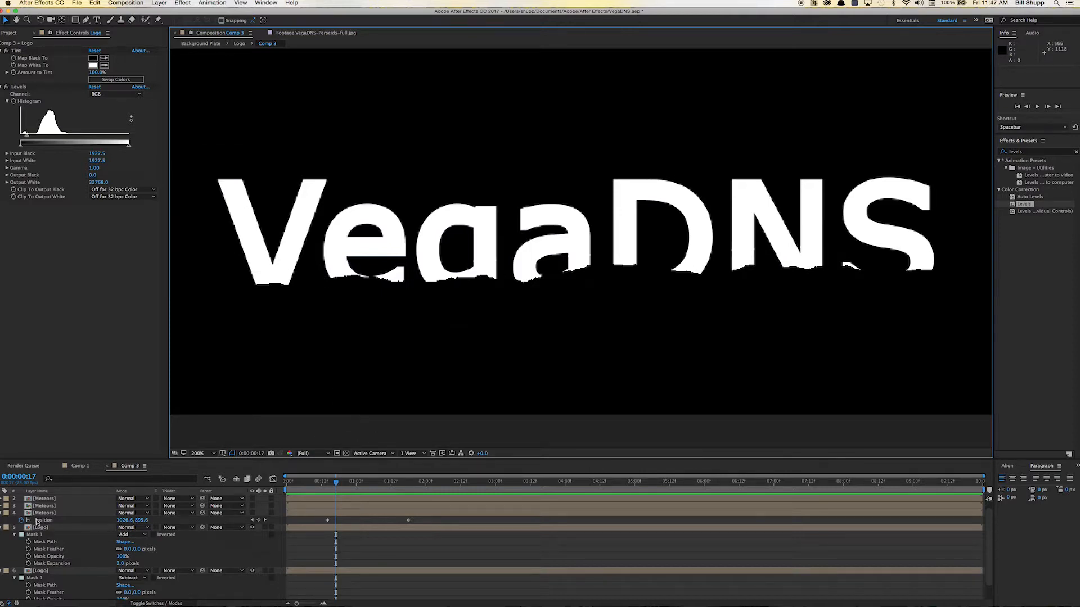
# - Collapse the two masked Logo copies and pre-compose them into a new composition named Sky Matte
pyautogui.click(2, 529)
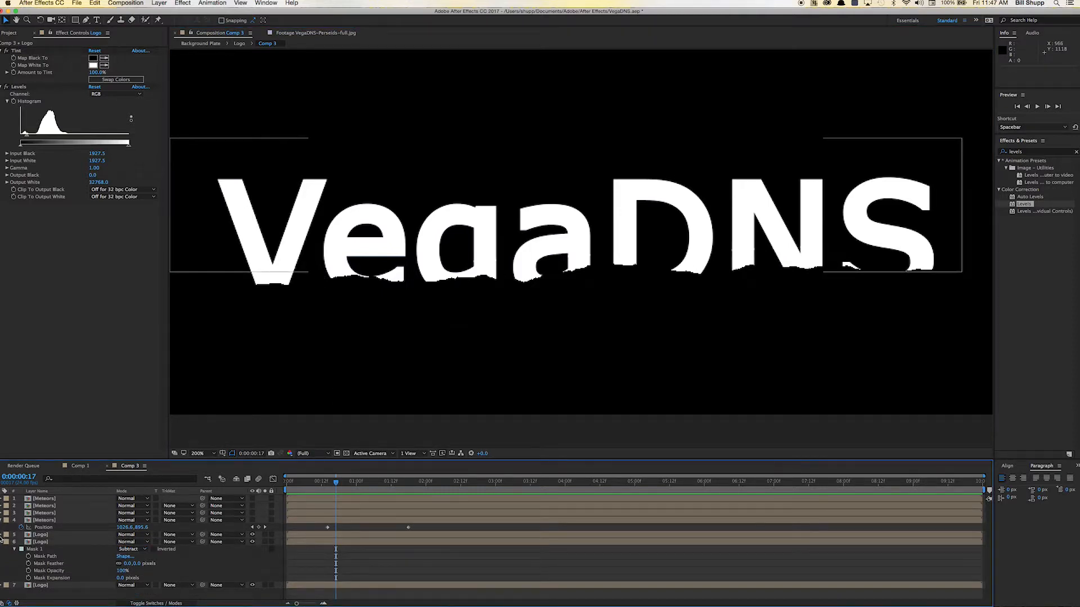
pyautogui.click(2, 535)
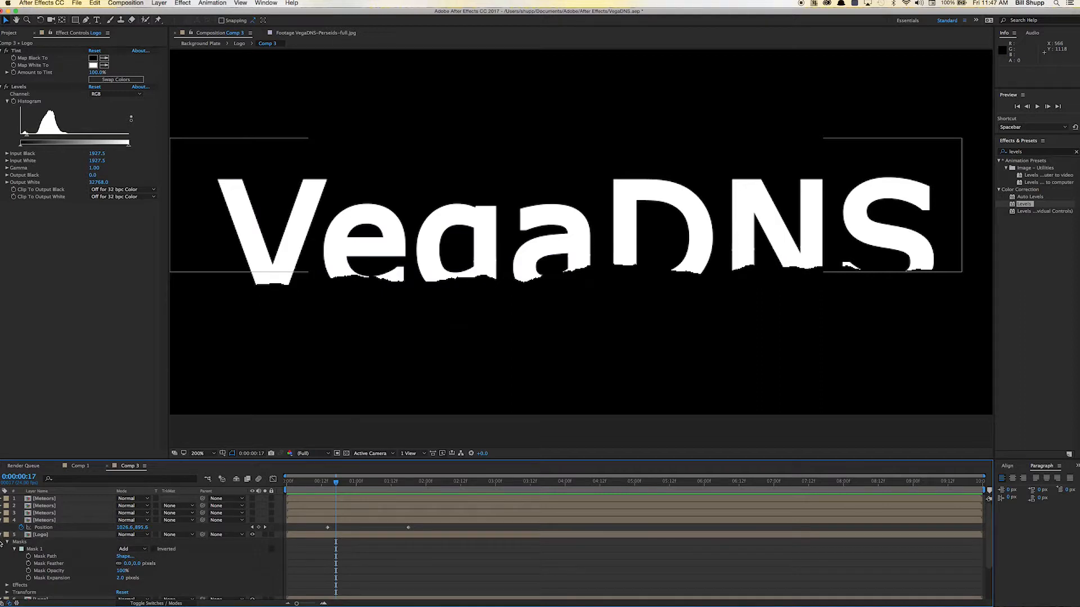
pyautogui.click(2, 537)
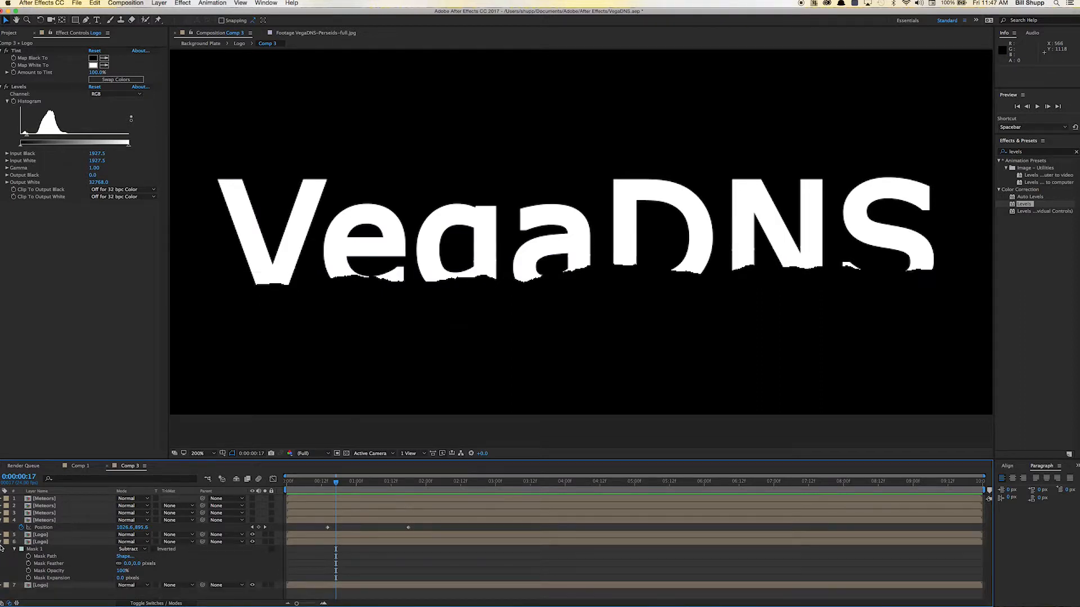
pyautogui.click(45, 535)
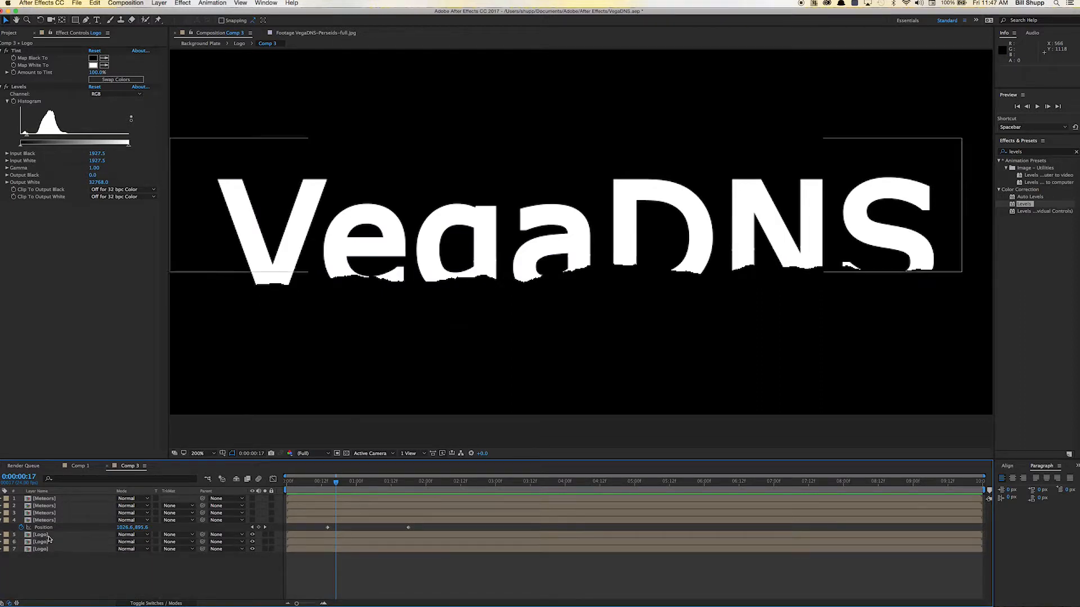
pyautogui.keyDown('shift'); pyautogui.click(45, 542); pyautogui.keyUp('shift')
pyautogui.rightClick(51, 544)
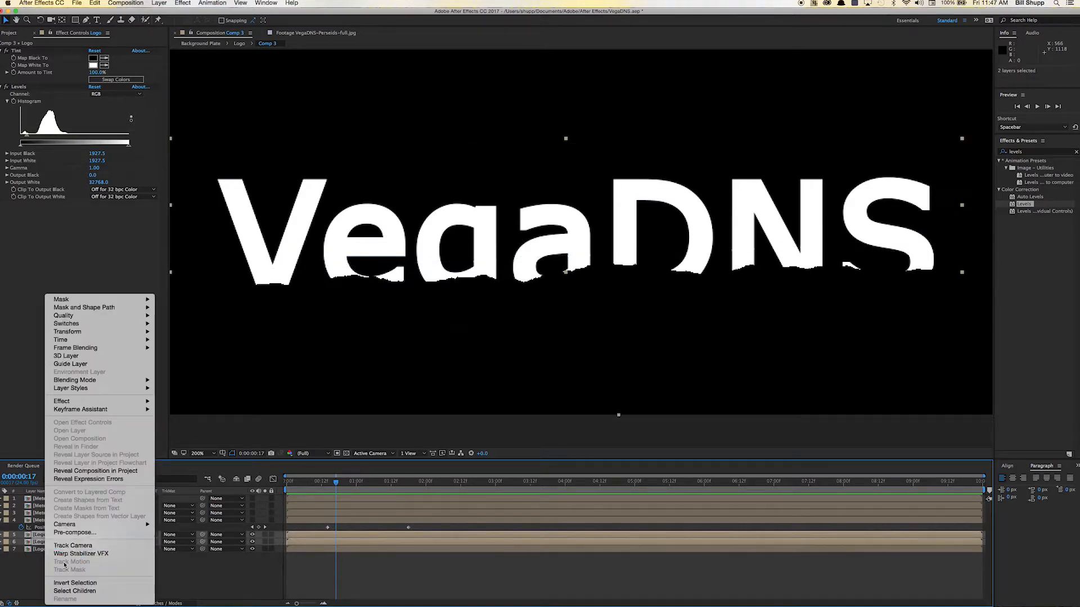
pyautogui.click(67, 532)
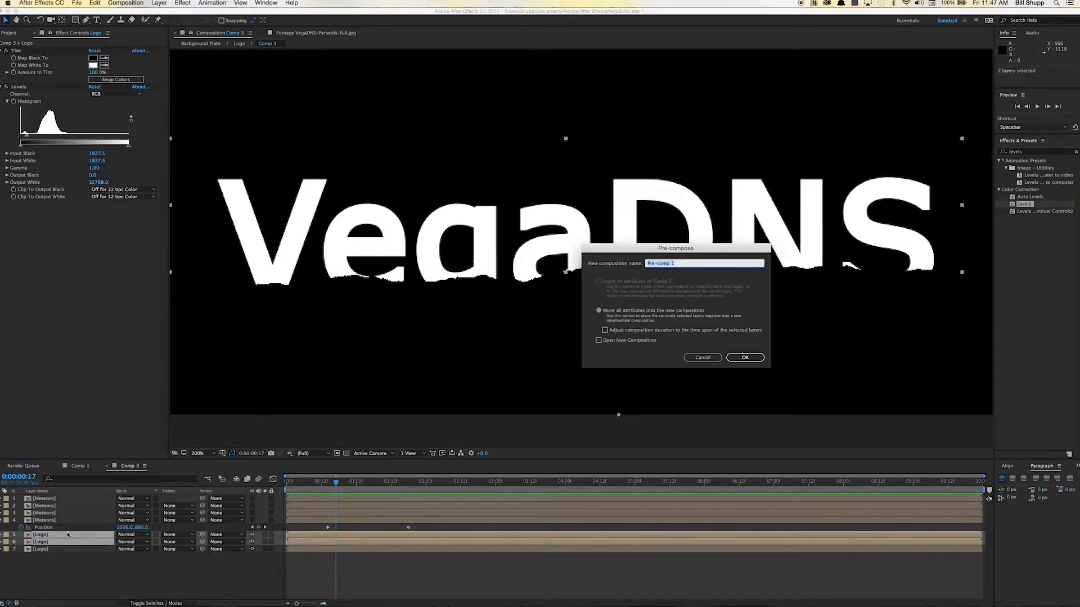
pyautogui.write('Sky Matte')
pyautogui.press('Return')
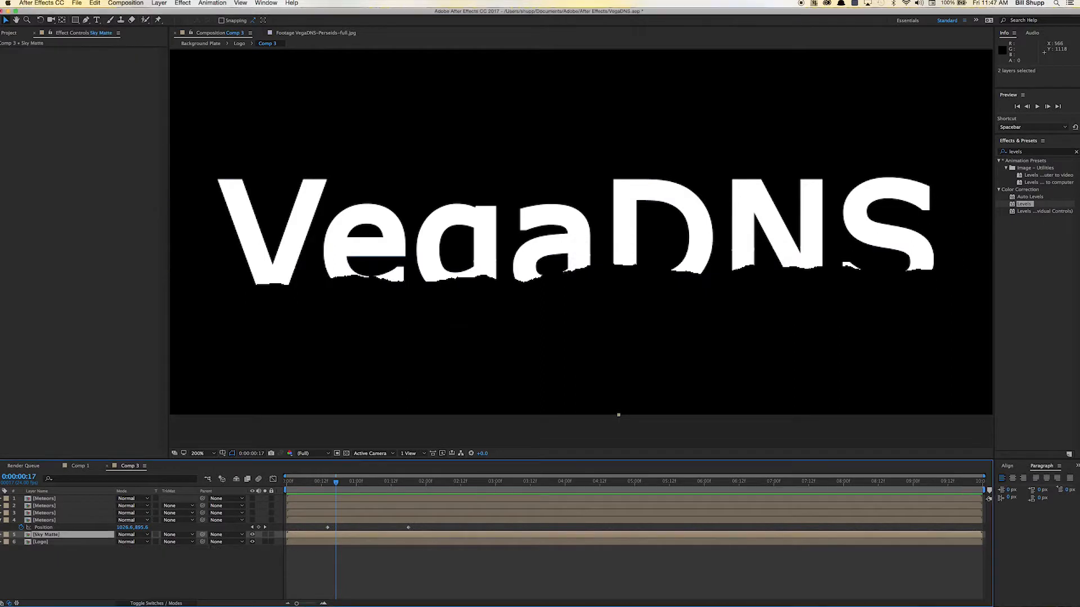
# - Place Sky Matte directly above the keyframed Meteors layer and set that layer's track matte to Luma Matte "Sky Matte"
pyautogui.moveTo(68, 535); pyautogui.dragTo(66, 518)
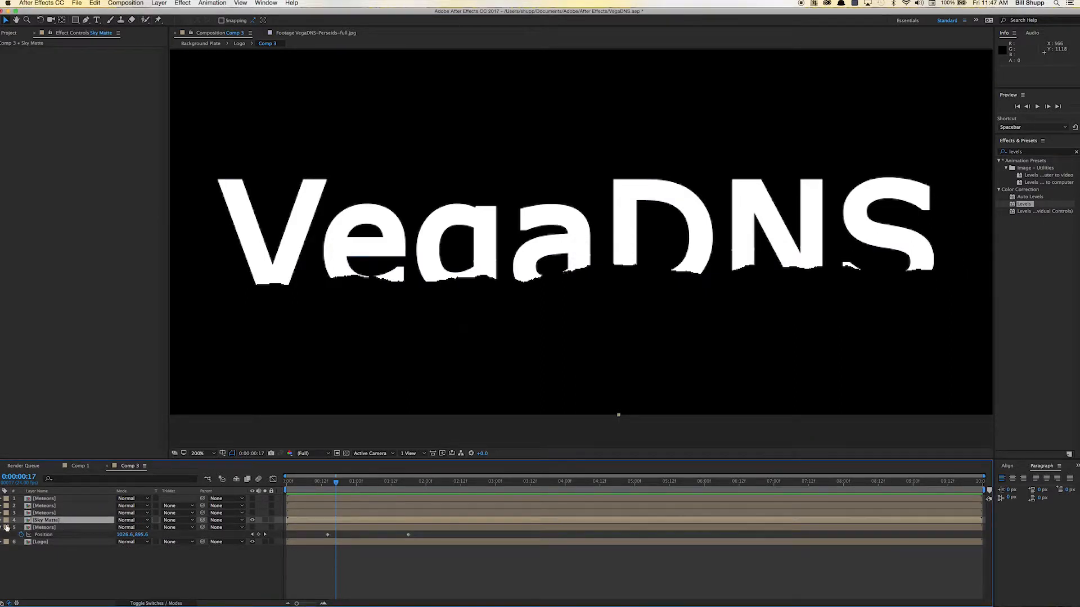
pyautogui.click(37, 529)
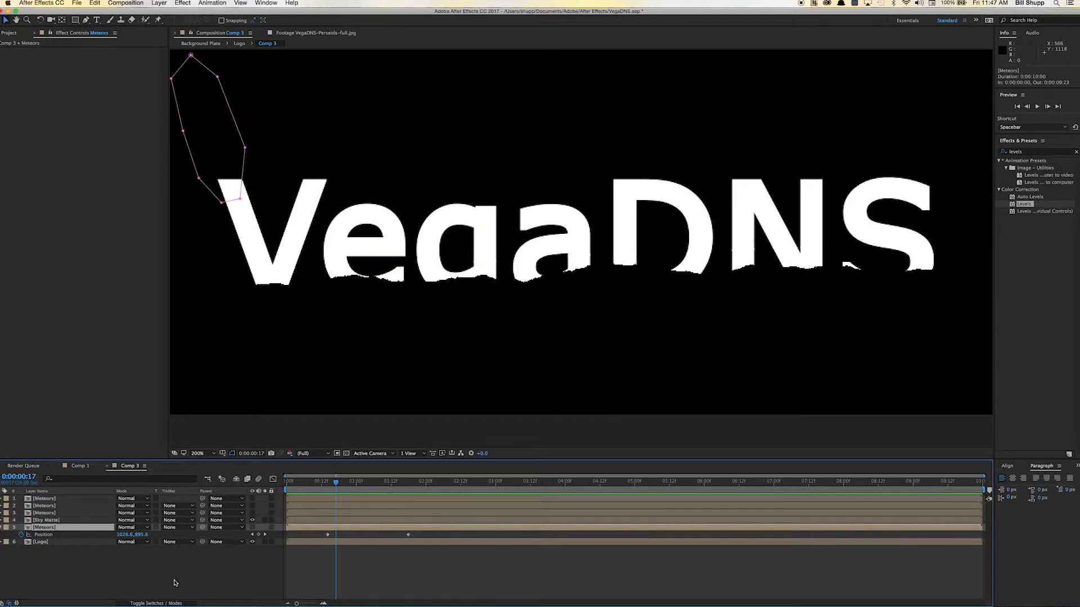
pyautogui.click(173, 527)
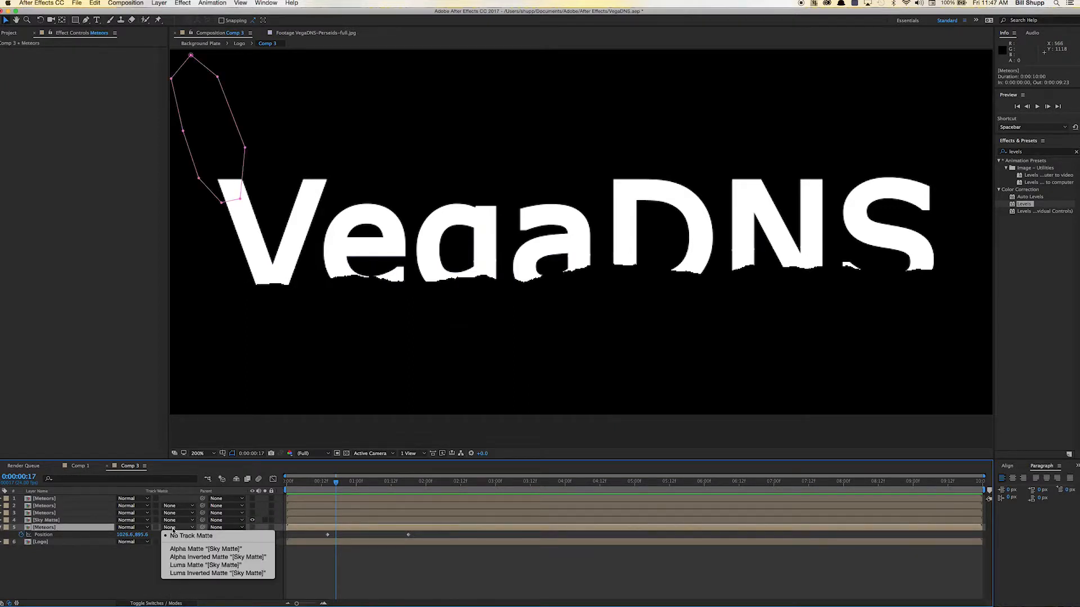
pyautogui.click(179, 565)
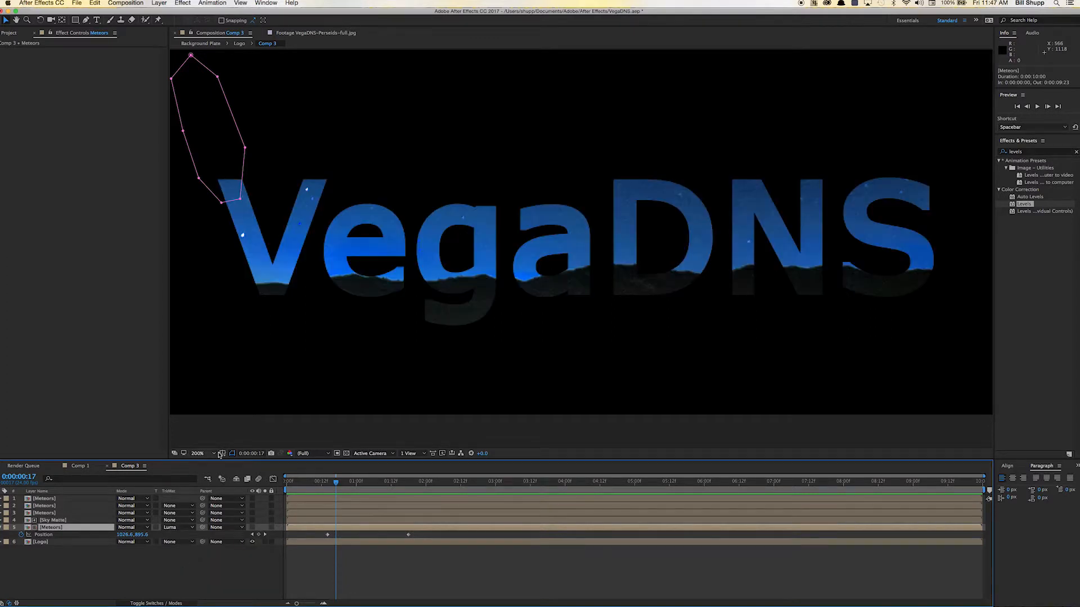
pyautogui.click(122, 381)
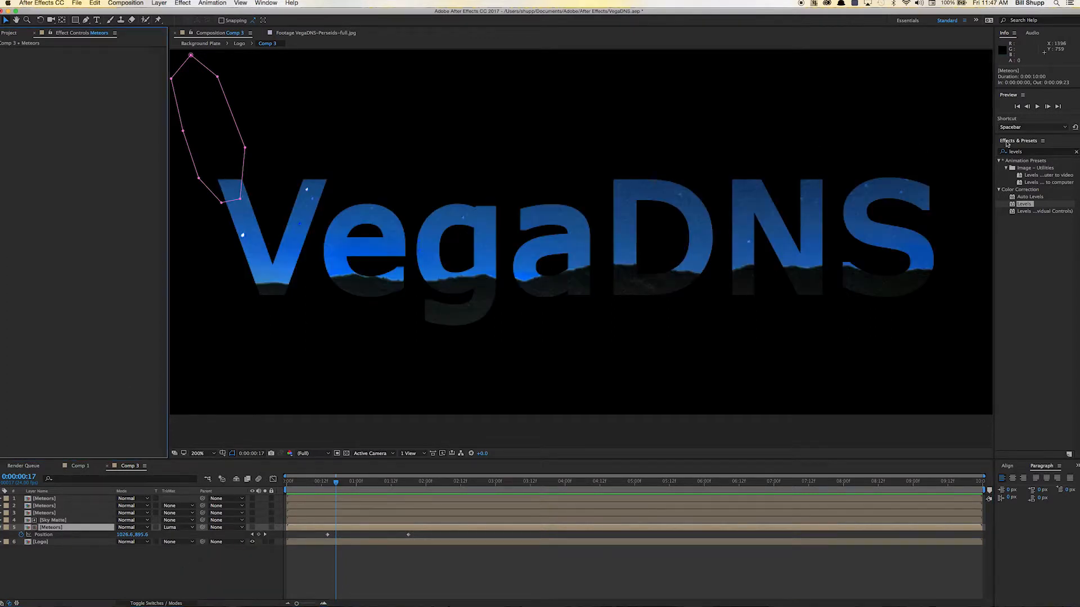
# - Make the matted, keyframed Meteors layer visible and preview the animation from the first frame
pyautogui.click(1016, 107)
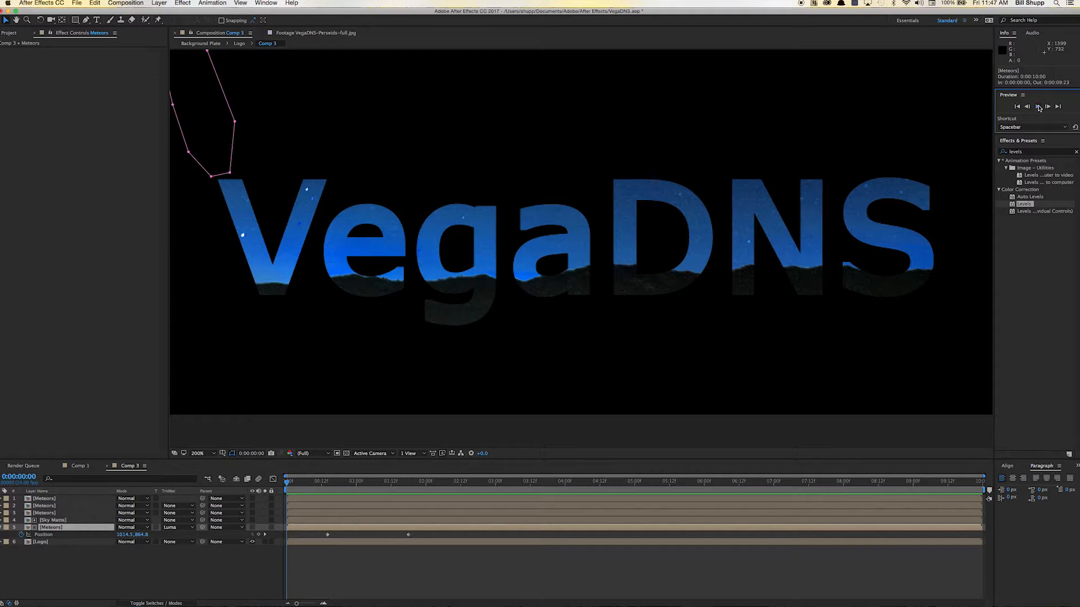
pyautogui.click(1038, 107)
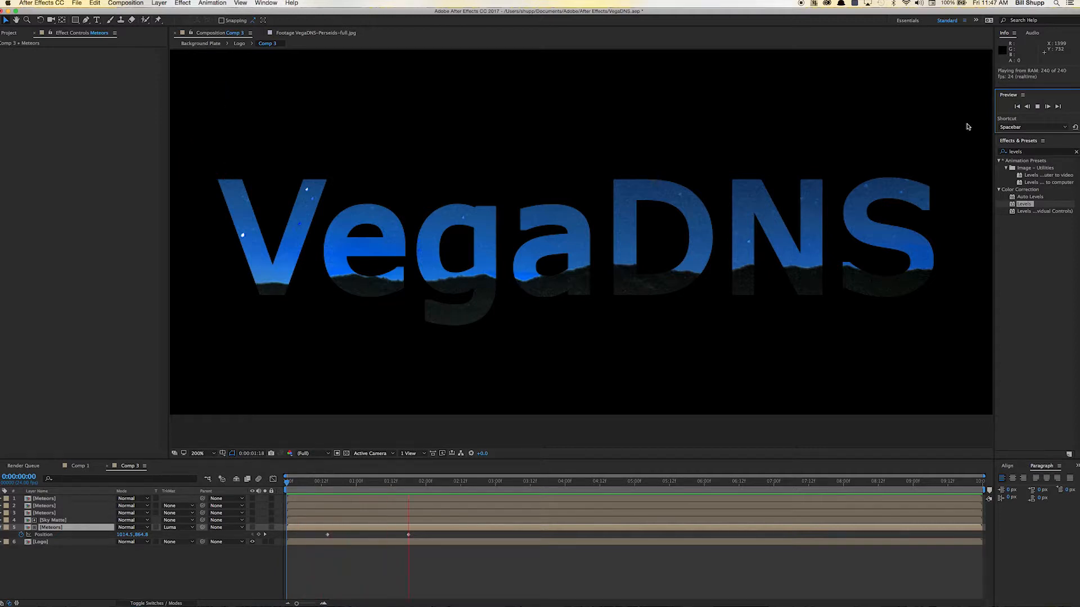
pyautogui.click(1037, 107)
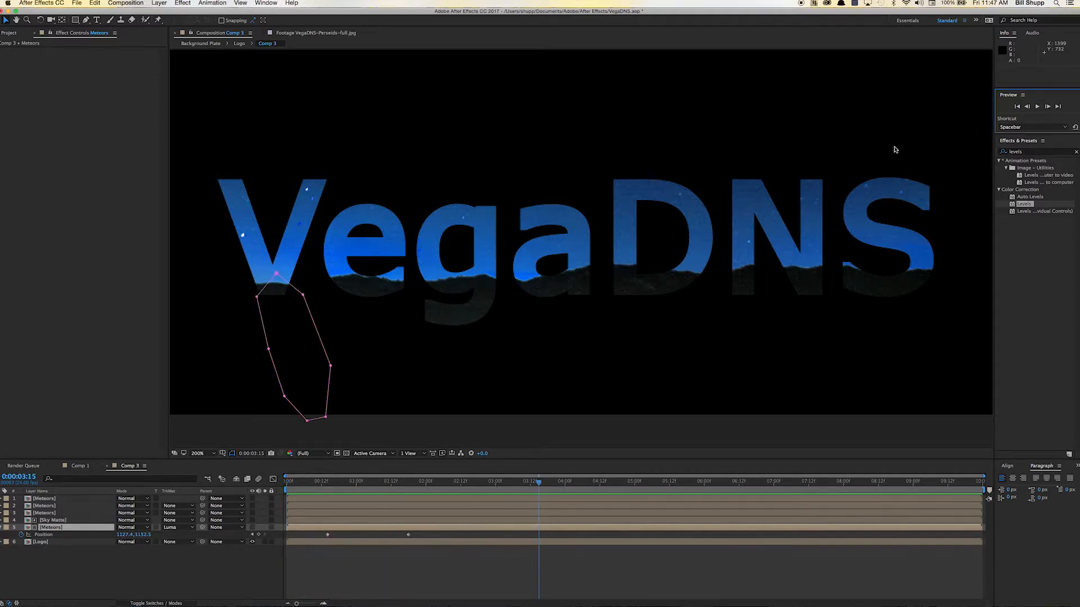
pyautogui.click(252, 528)
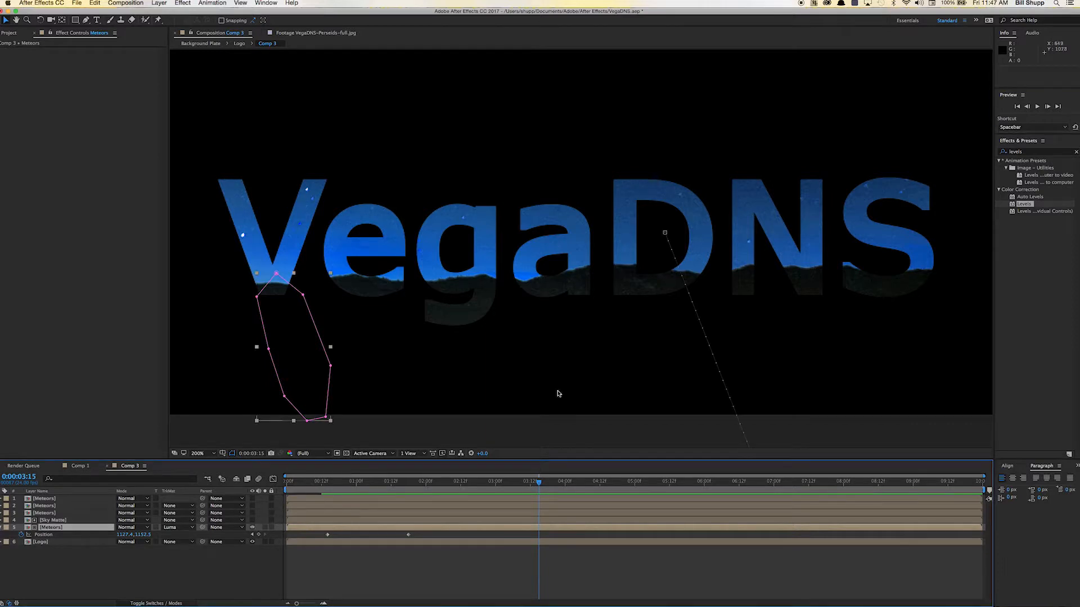
pyautogui.click(1017, 107)
pyautogui.click(1038, 107)
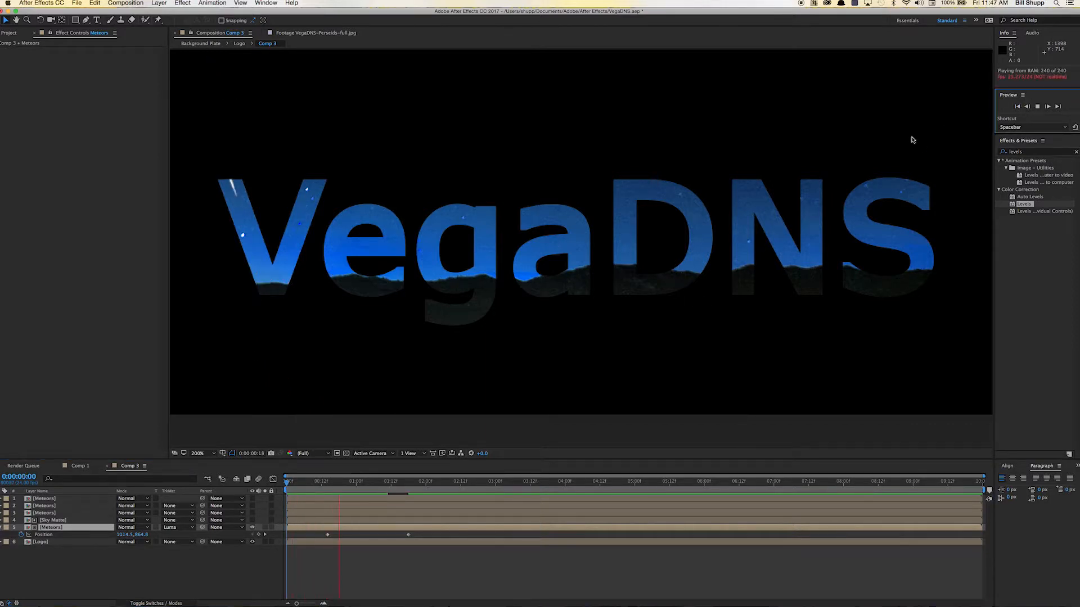
pyautogui.click(1037, 107)
pyautogui.moveTo(368, 481); pyautogui.dragTo(315, 488)
pyautogui.click(141, 564)
# - Duplicate Sky Matte three times and place one copy directly above each remaining Meteors layer
pyautogui.click(54, 521)
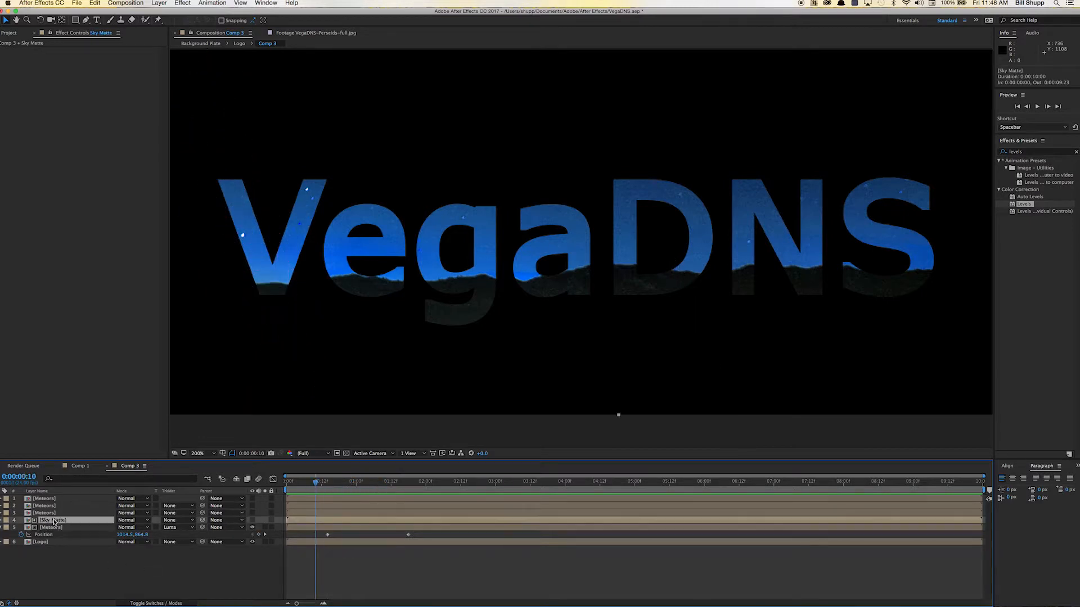
pyautogui.press('super+d')
pyautogui.press('super+d')
pyautogui.press('super+d')
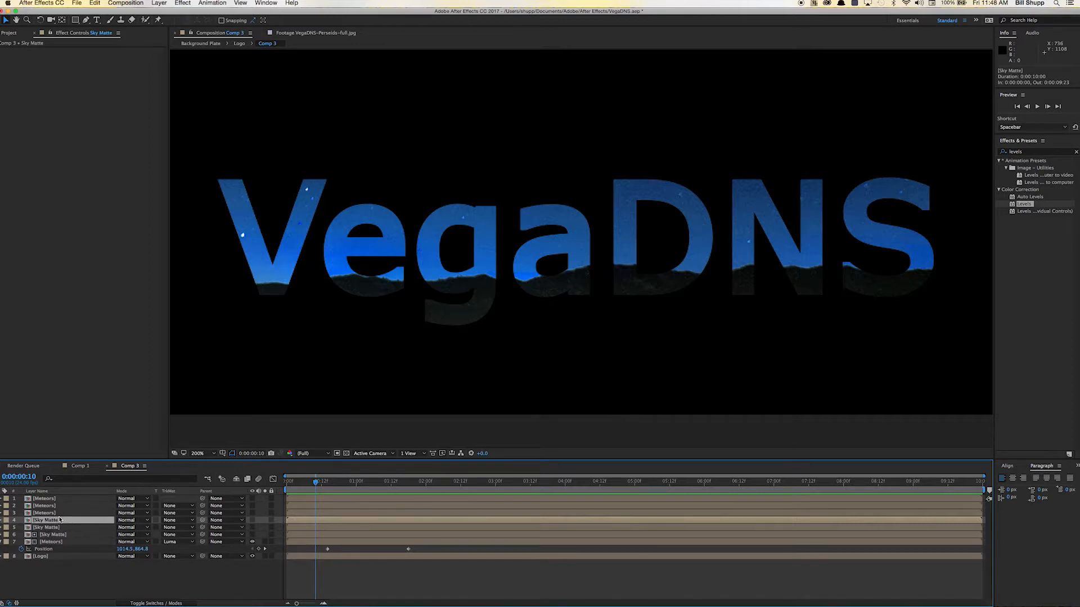
pyautogui.moveTo(55, 515)
pyautogui.mouseDown()
pyautogui.moveTo(56, 495)
pyautogui.moveTo(55, 513)
pyautogui.mouseUp()
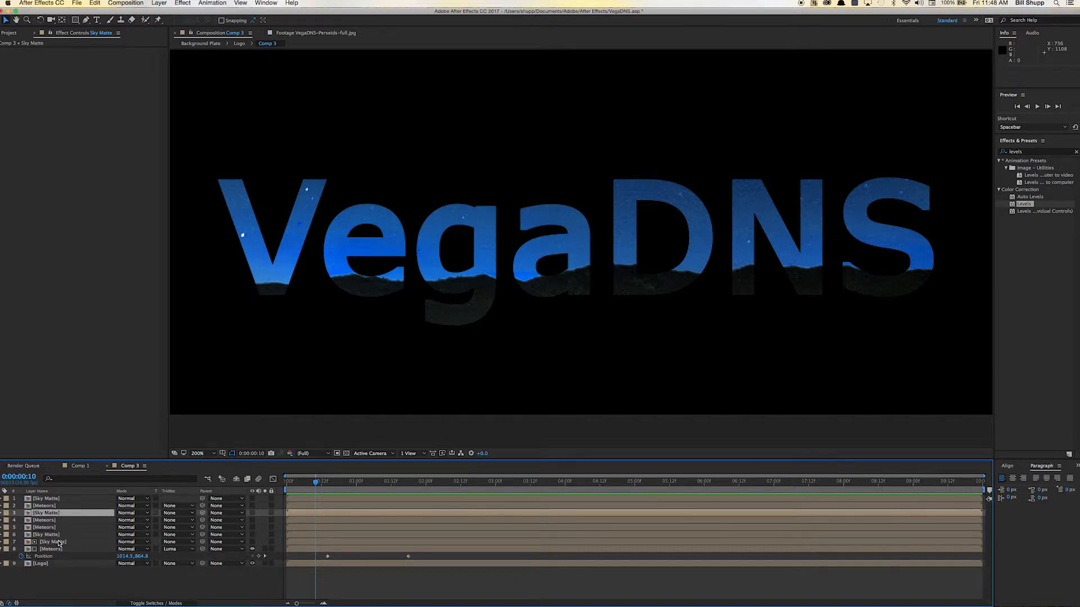
pyautogui.click(59, 544)
pyautogui.click(56, 536)
pyautogui.moveTo(55, 536); pyautogui.dragTo(56, 529)
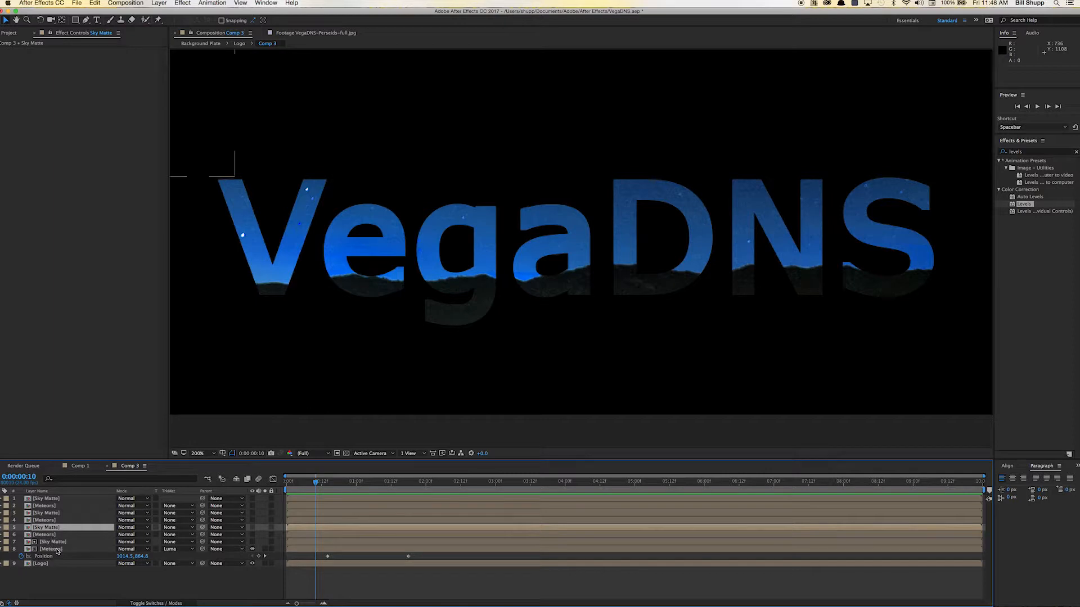
# - Make the lowest unmatted Meteors layer visible, preview it, and move it about 181 pixels left and 172 pixels down toward the lettering
pyautogui.click(58, 550)
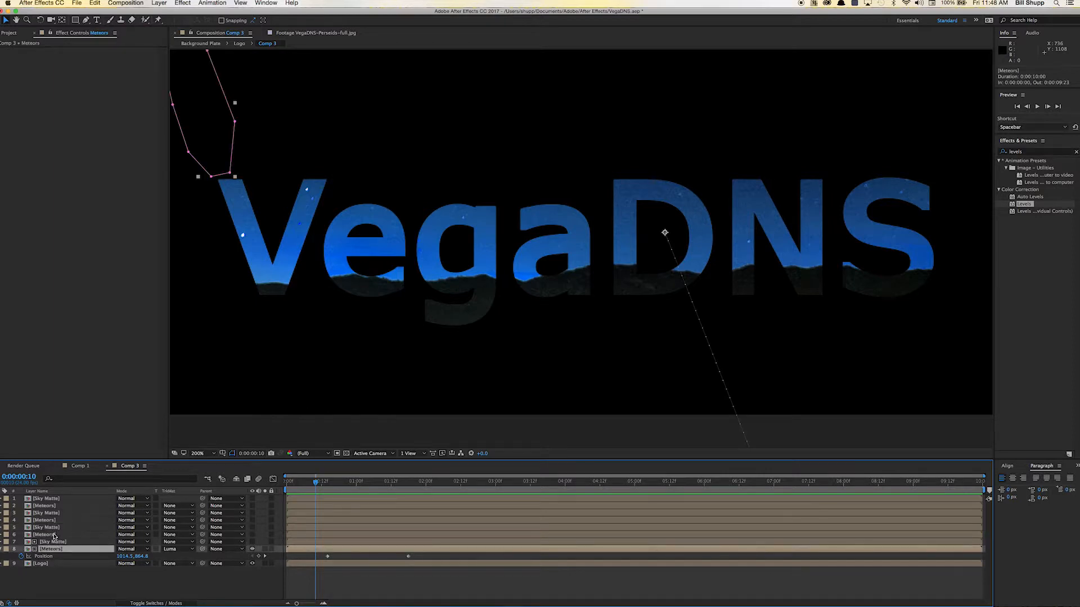
pyautogui.click(55, 535)
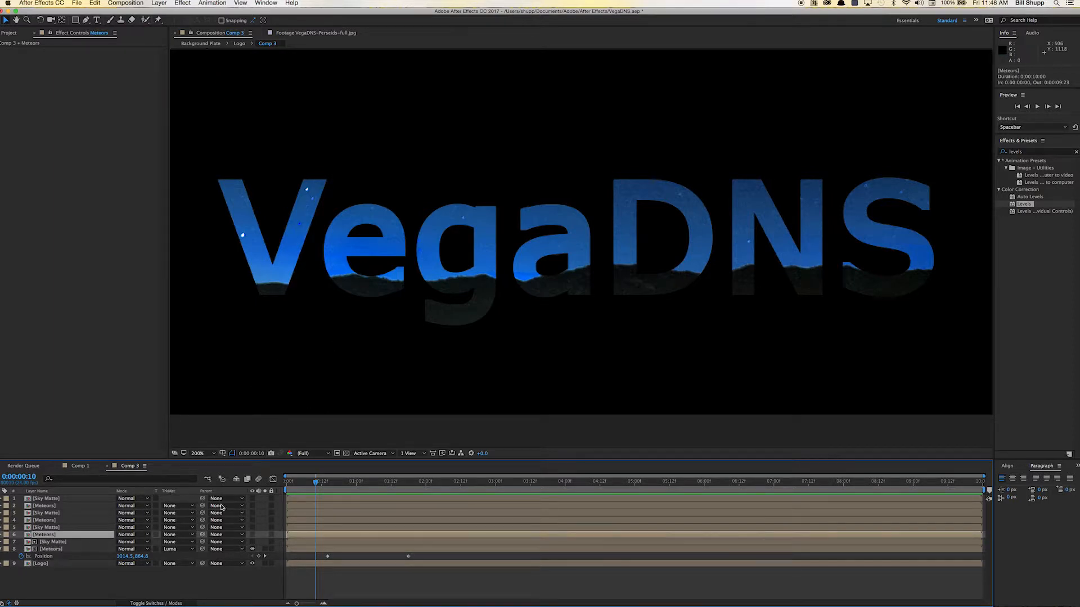
pyautogui.click(252, 535)
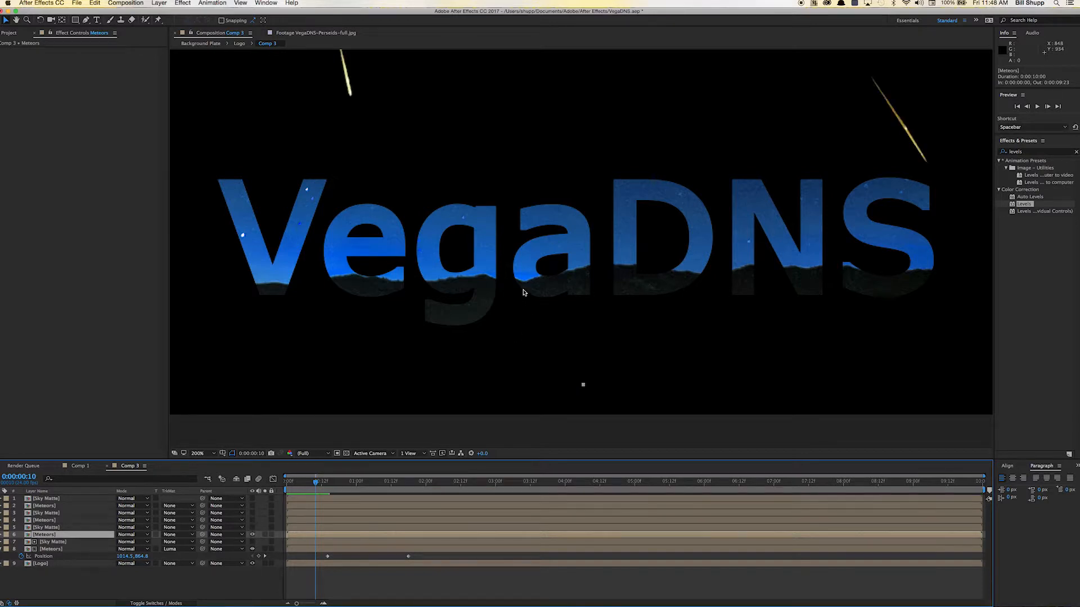
pyautogui.press('space')
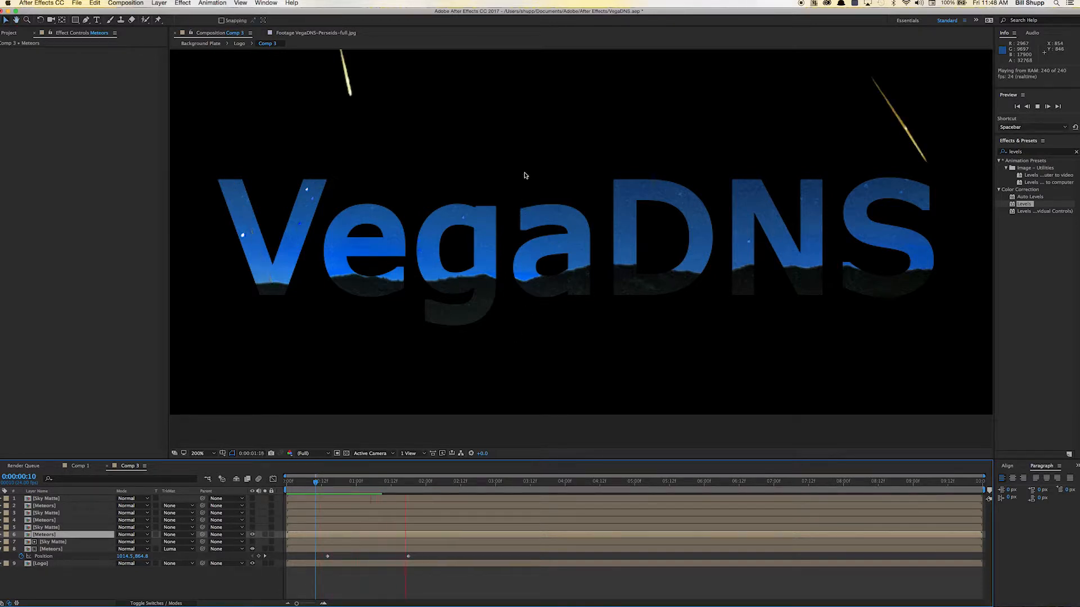
pyautogui.press('space')
pyautogui.moveTo(523, 174); pyautogui.dragTo(371, 317)
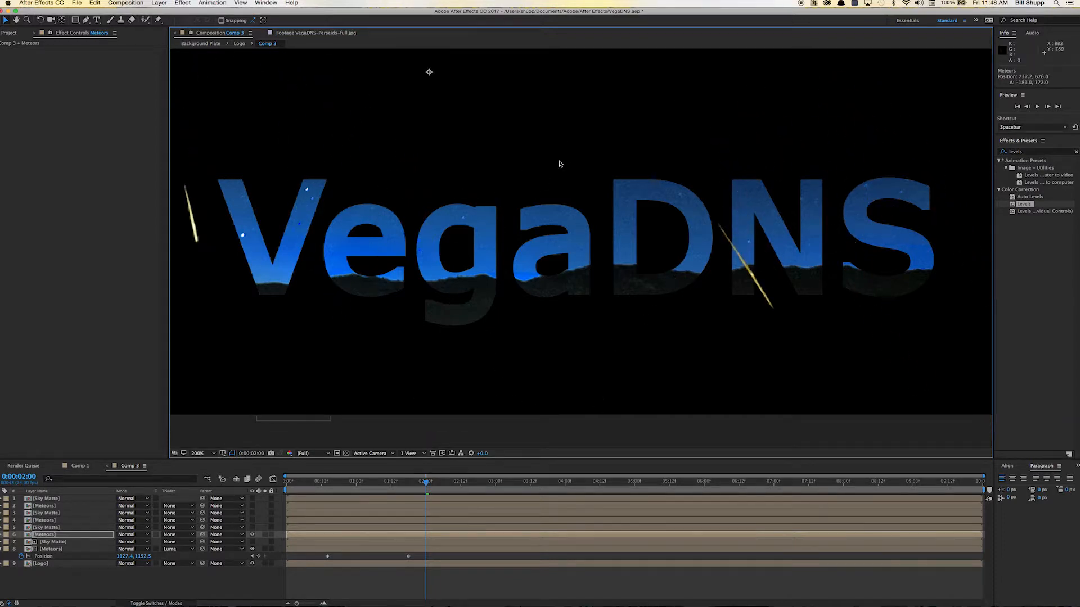
# - Move the visible unmatted Meteors layer to position 1303.2, 600.0 so its short meteor sits just above the D
pyautogui.moveTo(574, 147); pyautogui.dragTo(602, 255)
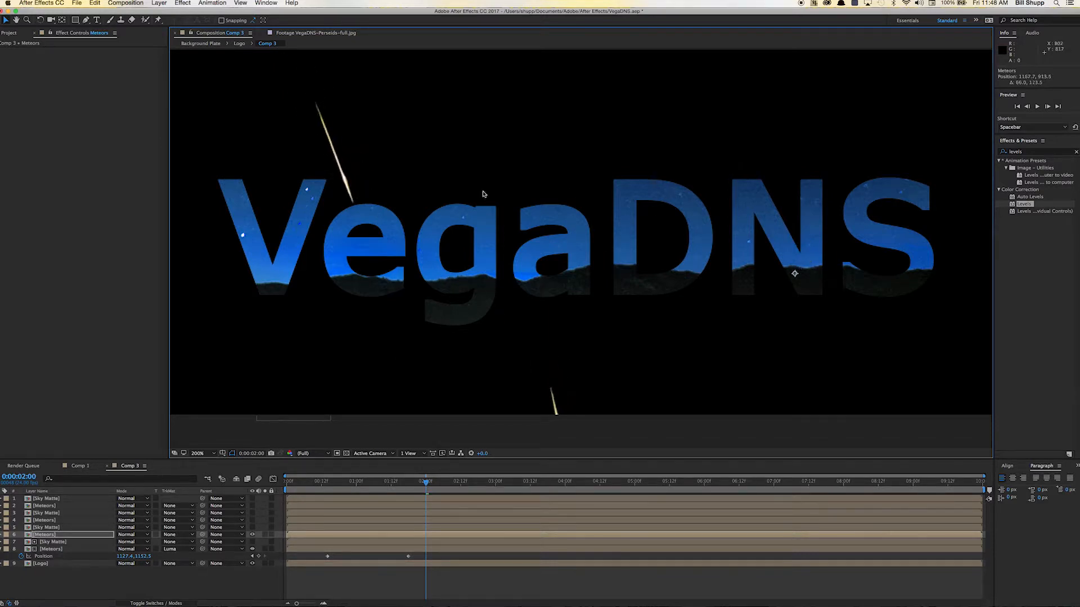
pyautogui.moveTo(449, 177); pyautogui.dragTo(471, 174)
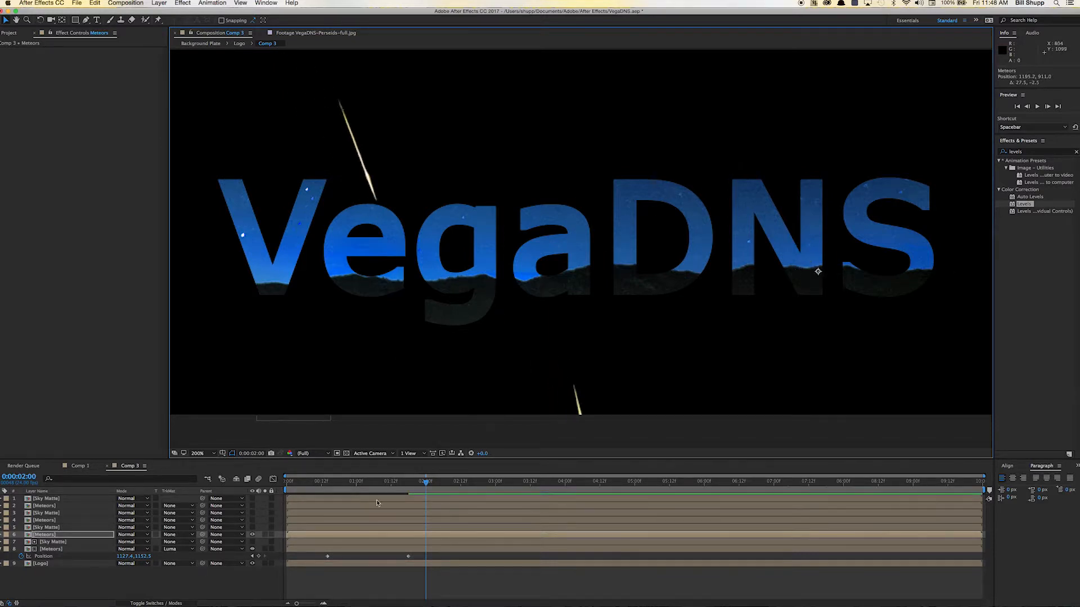
pyautogui.moveTo(378, 487)
pyautogui.mouseDown()
pyautogui.moveTo(340, 489)
pyautogui.moveTo(359, 488)
pyautogui.mouseUp()
pyautogui.moveTo(556, 338); pyautogui.dragTo(690, 194)
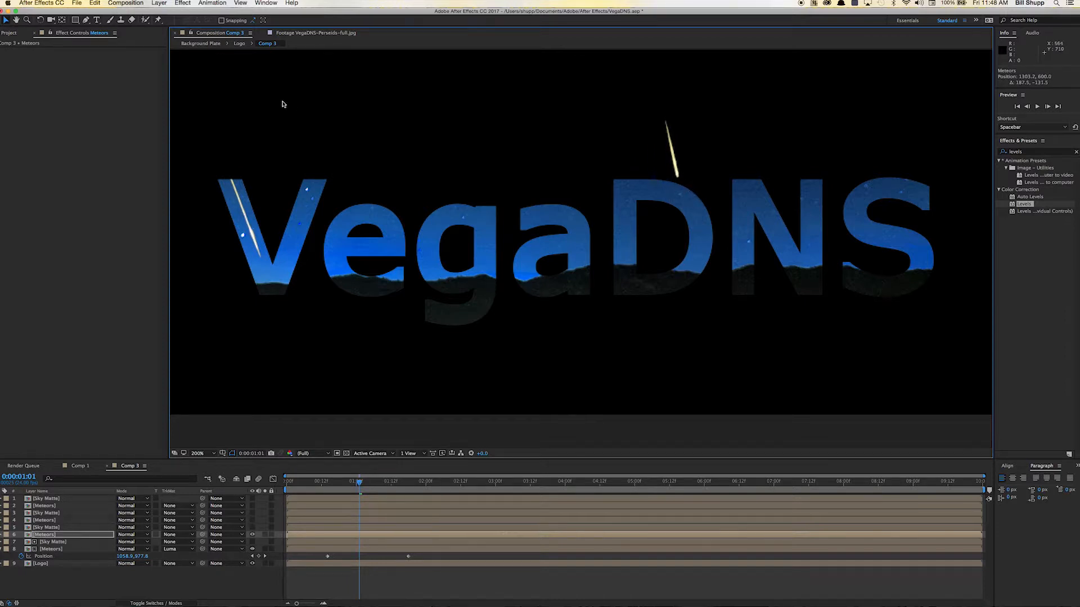
# - Draw a closed seven-point Pen mask around the short meteor above the D on this Meteors layer
pyautogui.click(86, 20)
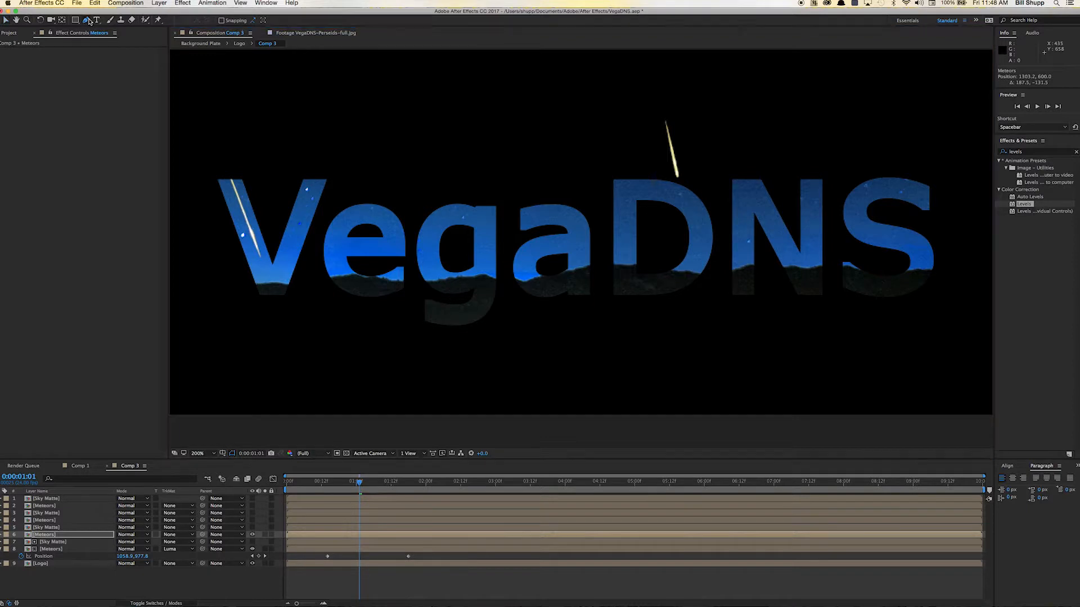
pyautogui.click(653, 109)
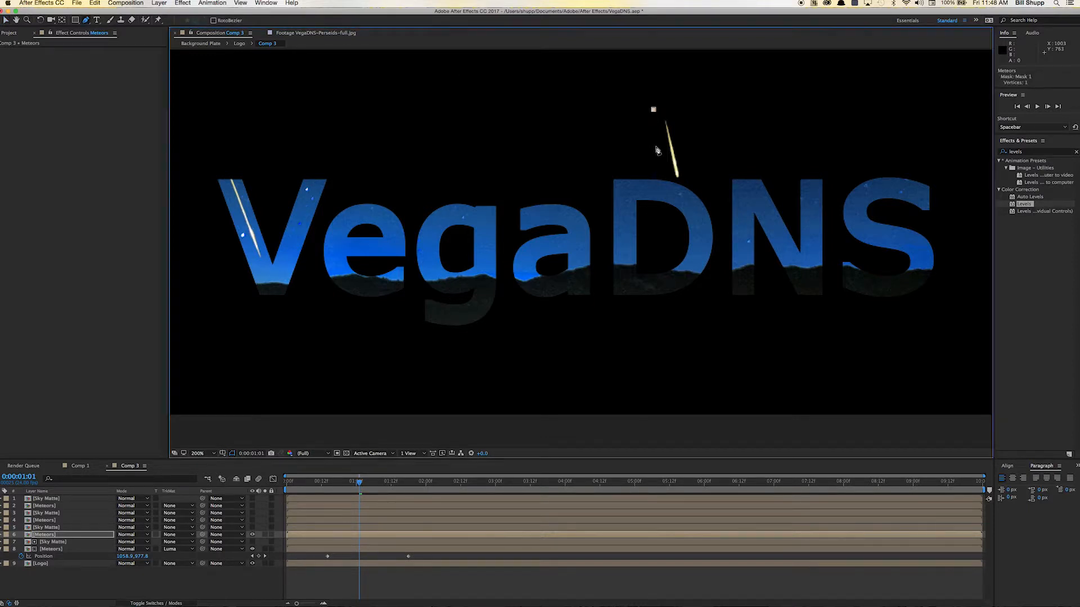
pyautogui.click(656, 146)
pyautogui.click(661, 167)
pyautogui.click(673, 191)
pyautogui.click(690, 188)
pyautogui.click(687, 147)
pyautogui.click(676, 111)
pyautogui.click(653, 111)
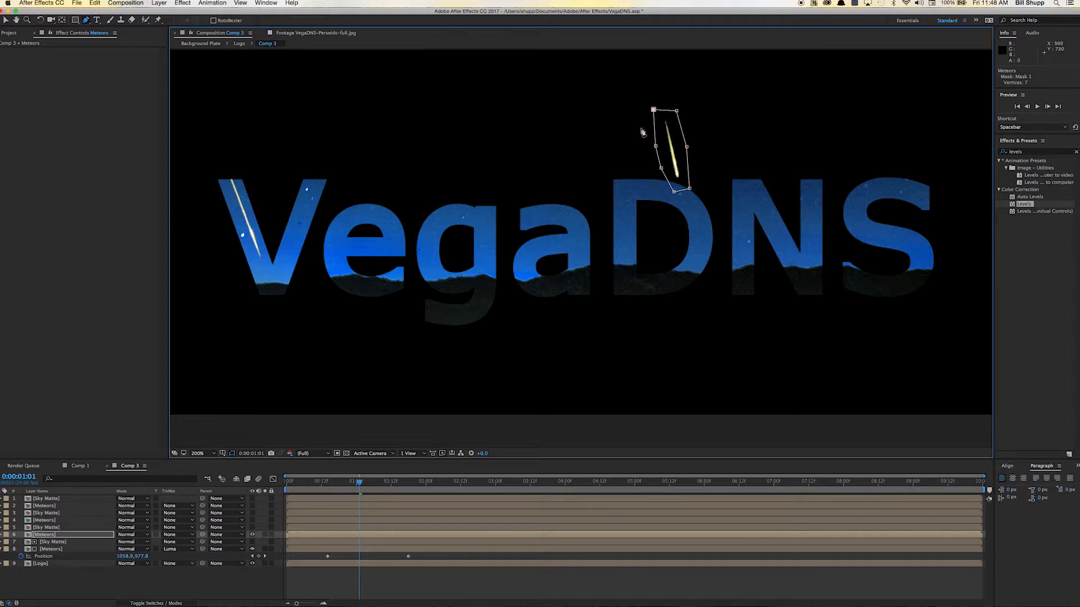
pyautogui.click(7, 21)
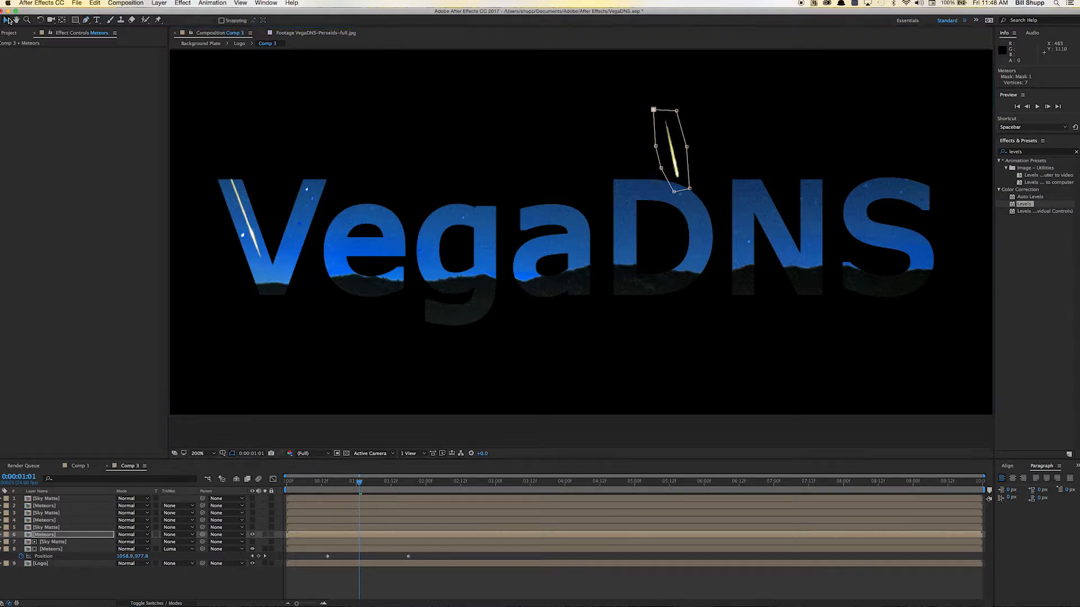
# - Keyframe the masked layer's Position at 0:00:02:22, and move it straight along the meteor's path to 1342.2, 798.5 at 0:00:03:21, below the D
pyautogui.moveTo(360, 488); pyautogui.dragTo(491, 498)
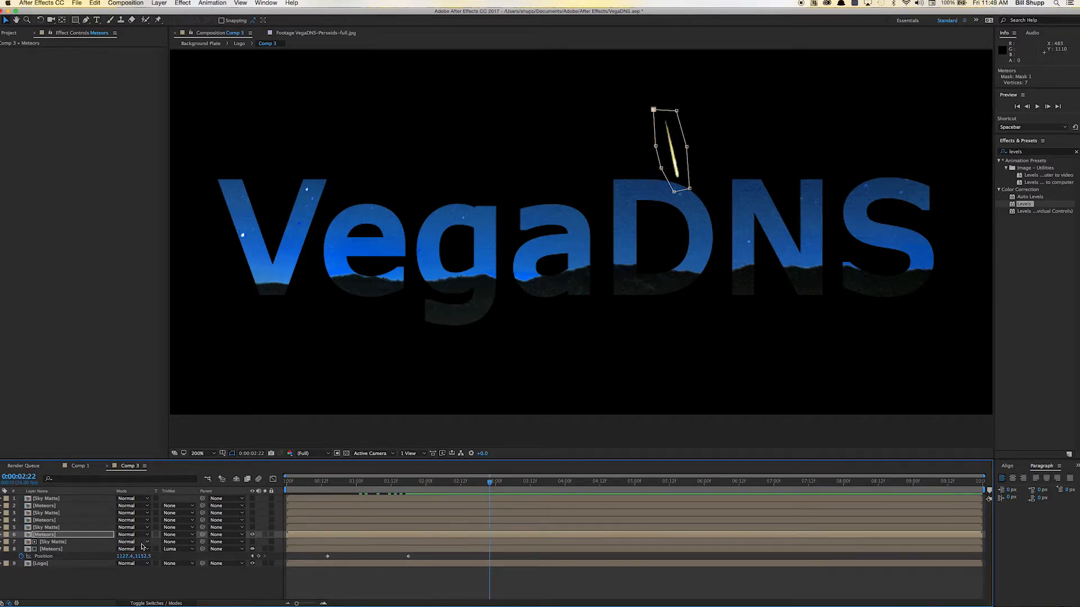
pyautogui.press('p')
pyautogui.click(22, 542)
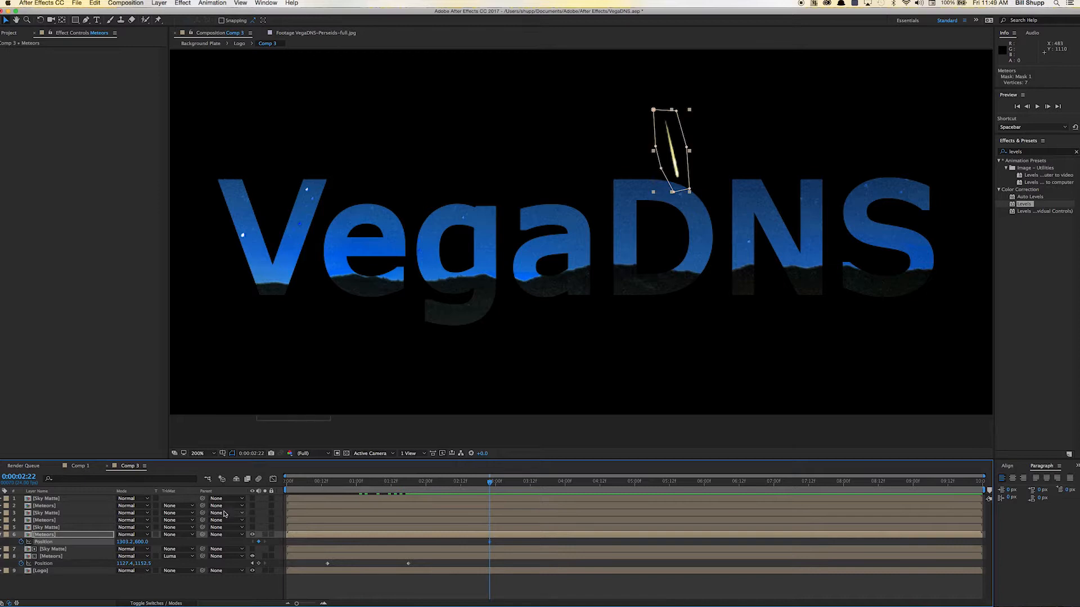
pyautogui.moveTo(491, 484); pyautogui.dragTo(556, 484)
pyautogui.moveTo(683, 170); pyautogui.dragTo(716, 337)
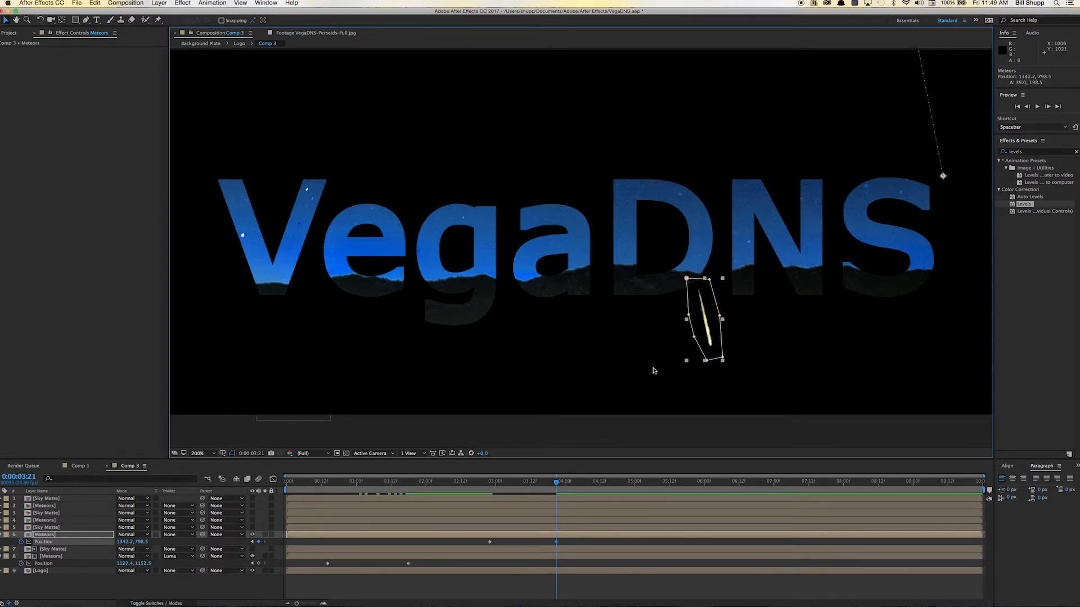
# - Try nudging the masked Meteors layer 6 pixels right at 0:00:03:04, and undo the nudges
pyautogui.moveTo(557, 486); pyautogui.dragTo(507, 487)
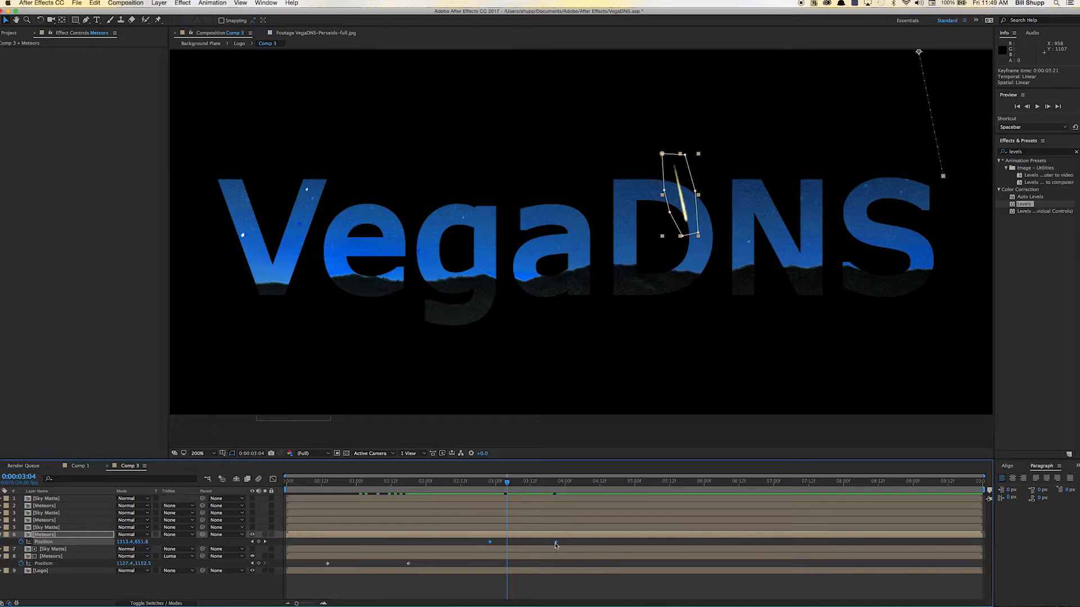
pyautogui.press('Right')
pyautogui.press('Right')
pyautogui.press('Right')
pyautogui.press('Right')
pyautogui.press('Right')
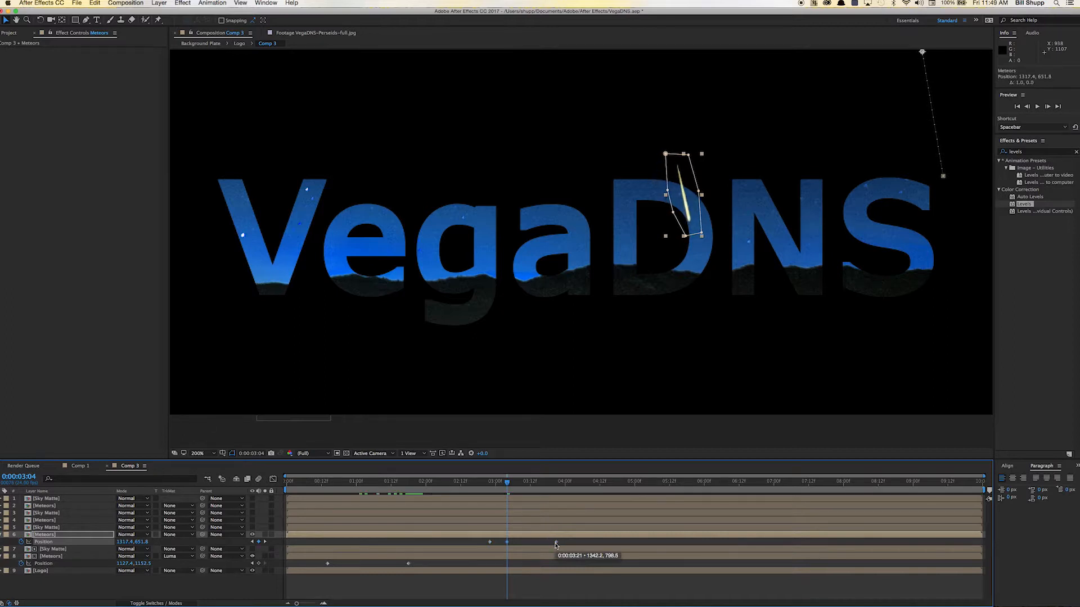
pyautogui.press('Right')
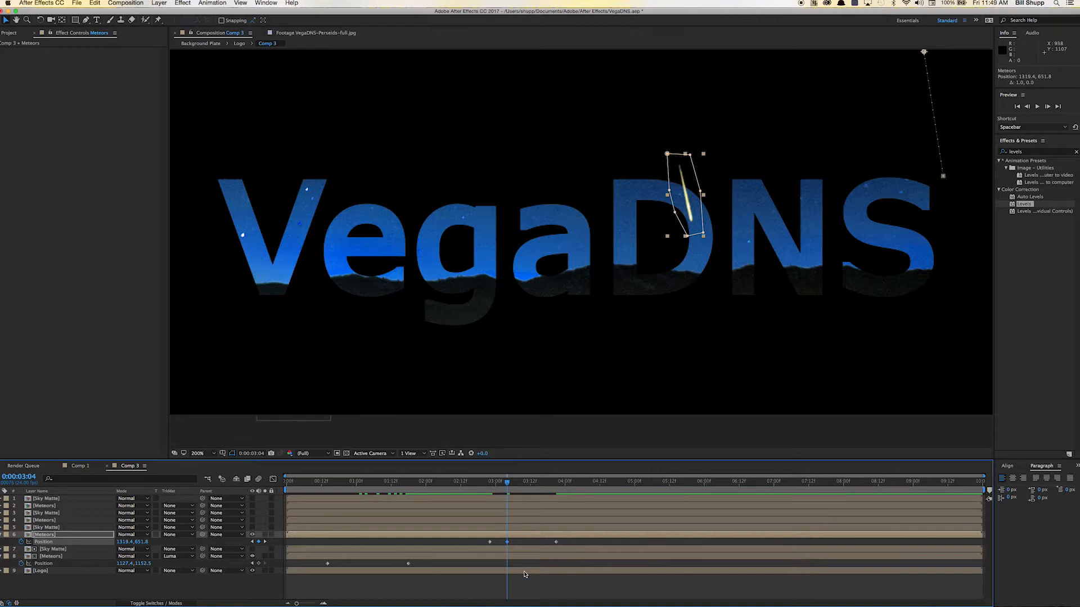
pyautogui.press('Left')
pyautogui.press('Left')
pyautogui.press('Left')
pyautogui.press('Left')
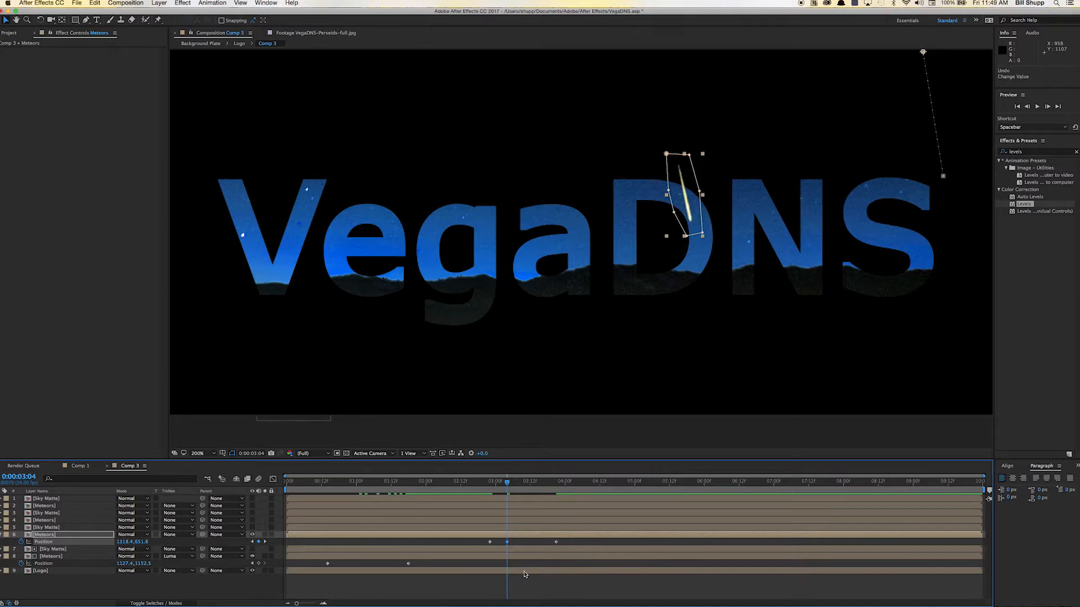
pyautogui.press('super+z')
pyautogui.press('super+z')
pyautogui.press('super+z')
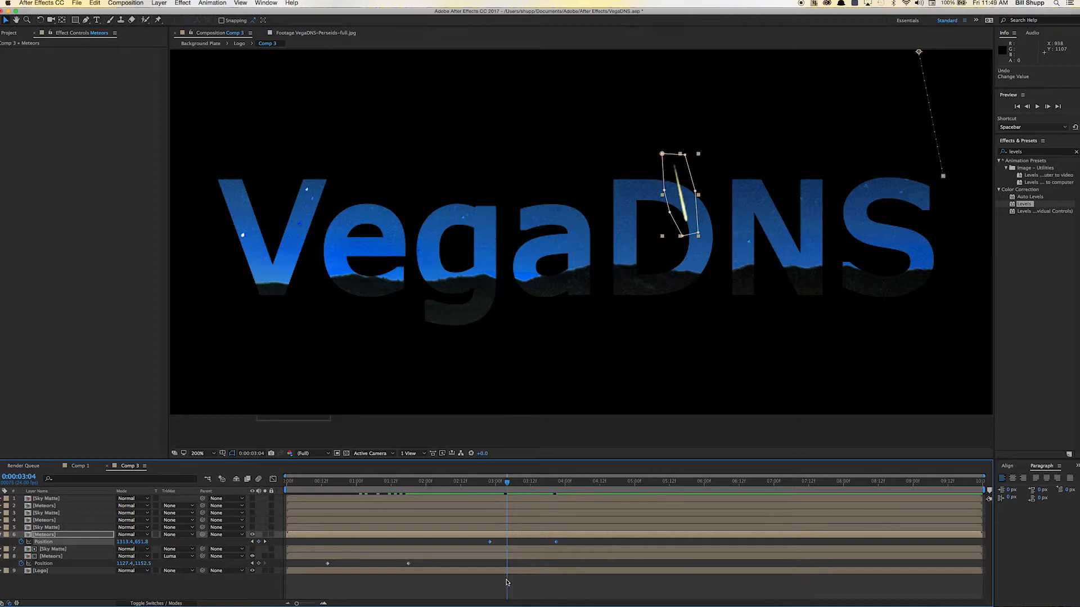
# - With the time at 0:00:02:22, nudge both selected Position keyframes 9 pixels right so the starting keyframe is at 1312.2, 600.0
pyautogui.moveTo(507, 483); pyautogui.dragTo(489, 487)
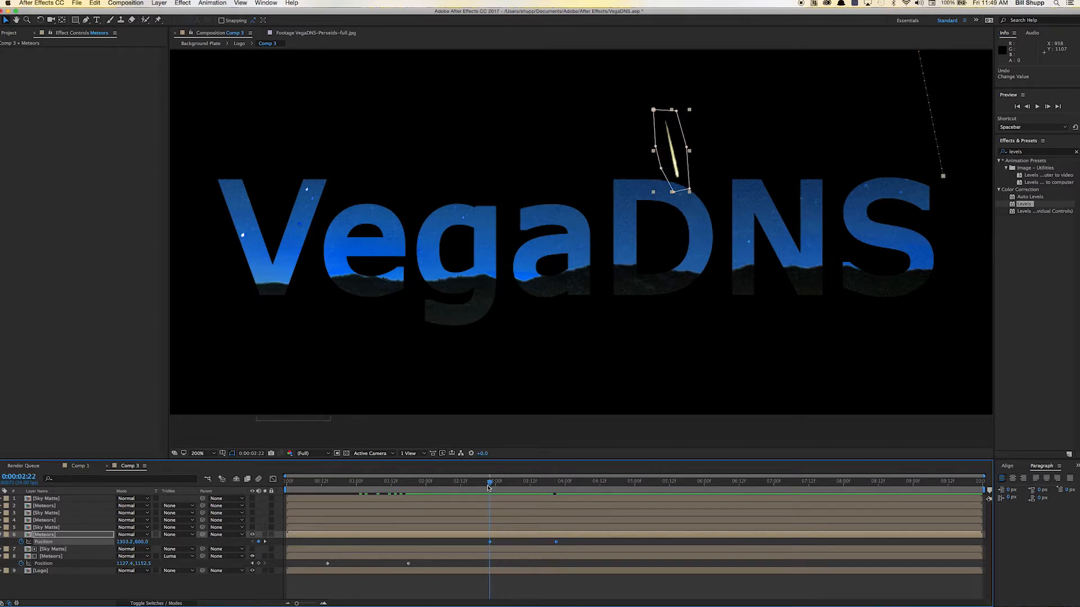
pyautogui.press('Right')
pyautogui.press('Right')
pyautogui.press('Right')
pyautogui.press('Right')
pyautogui.press('Right')
pyautogui.press('Right')
pyautogui.press('Right')
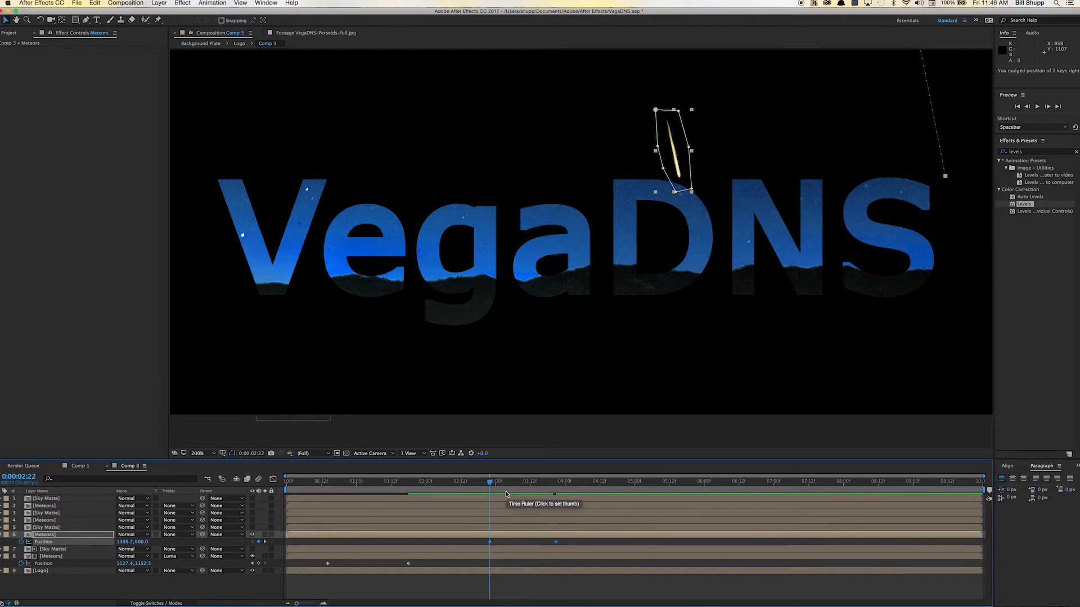
pyautogui.press('Right')
pyautogui.press('Right')
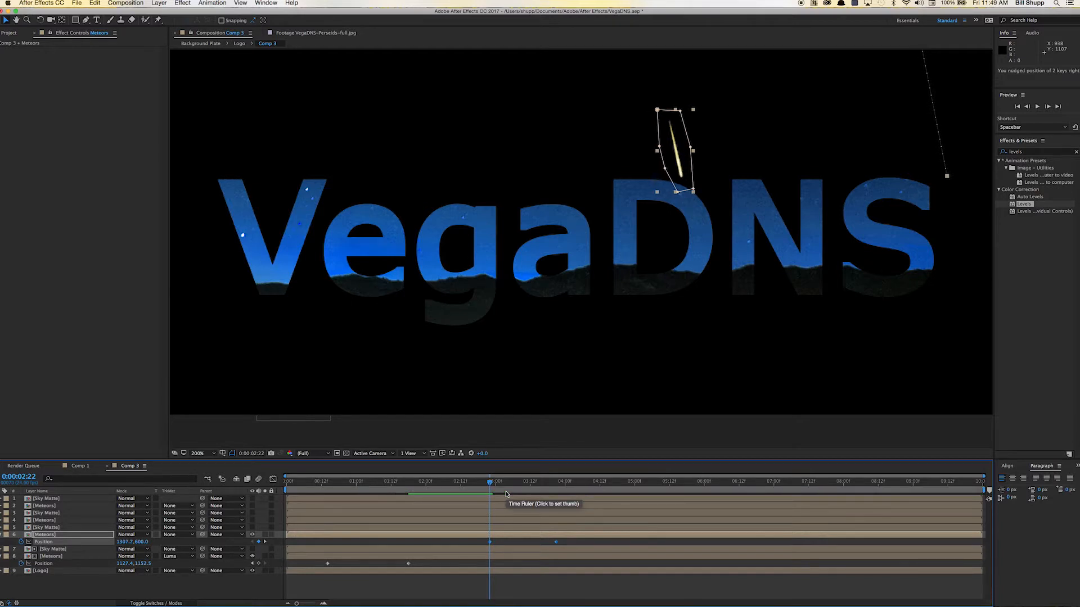
pyautogui.moveTo(491, 482)
pyautogui.mouseDown()
pyautogui.moveTo(519, 486)
pyautogui.moveTo(490, 487)
pyautogui.mouseUp()
pyautogui.press('Right')
pyautogui.press('Right')
pyautogui.press('Right')
pyautogui.press('Right')
pyautogui.press('Right')
pyautogui.press('Right')
pyautogui.press('Right')
pyautogui.press('Right')
pyautogui.press('Right')
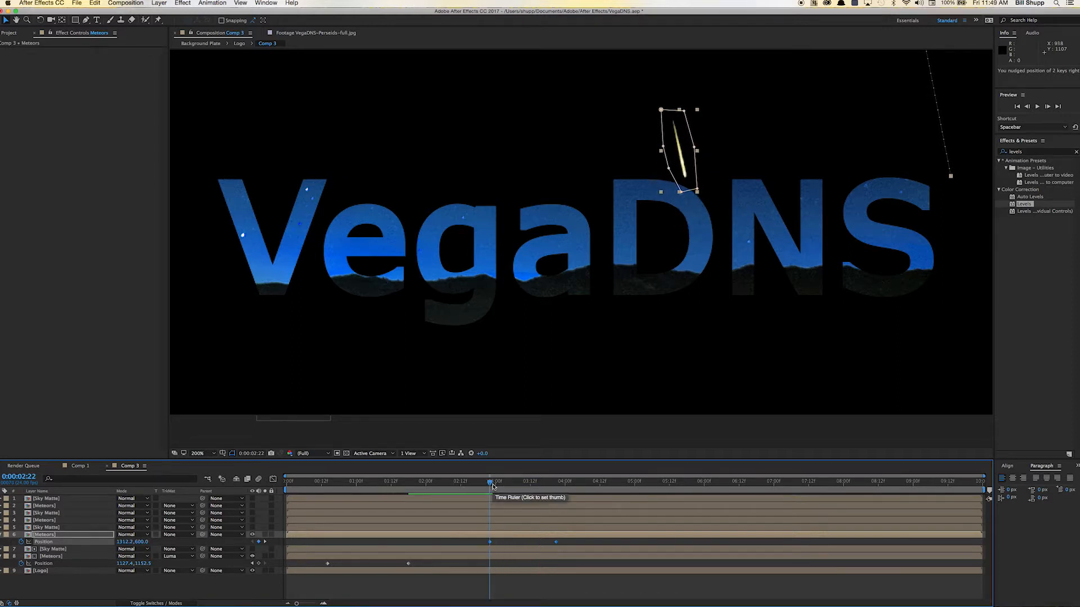
# - Nudge only the ending Position keyframe at 0:00:03:21 left to 1347.2, 798.5, and scrub back to check the meteor's path
pyautogui.moveTo(491, 487); pyautogui.dragTo(553, 486)
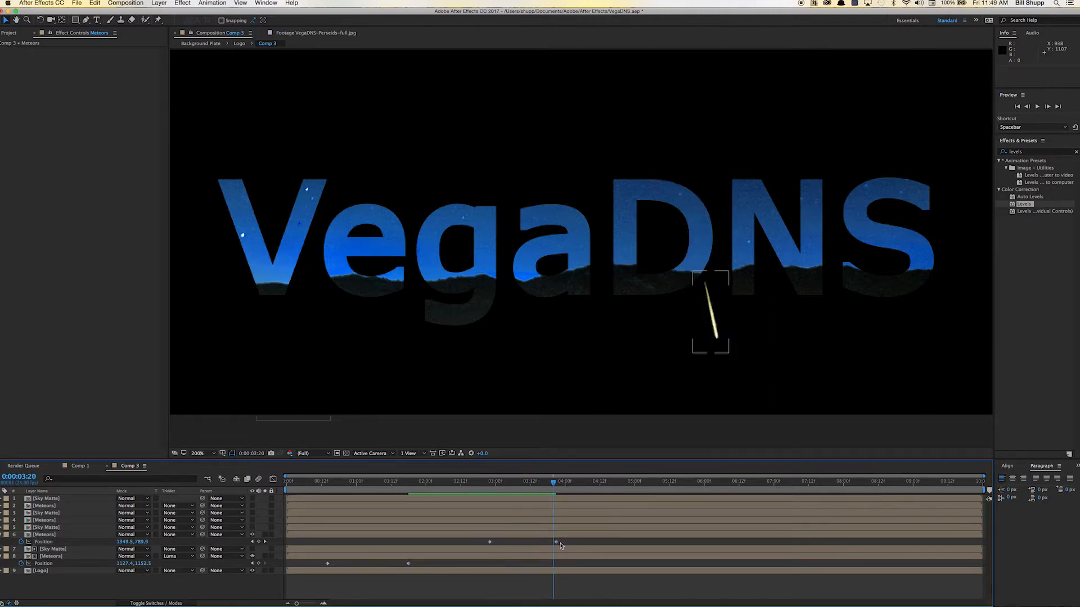
pyautogui.click(559, 543)
pyautogui.moveTo(554, 484); pyautogui.dragTo(557, 485)
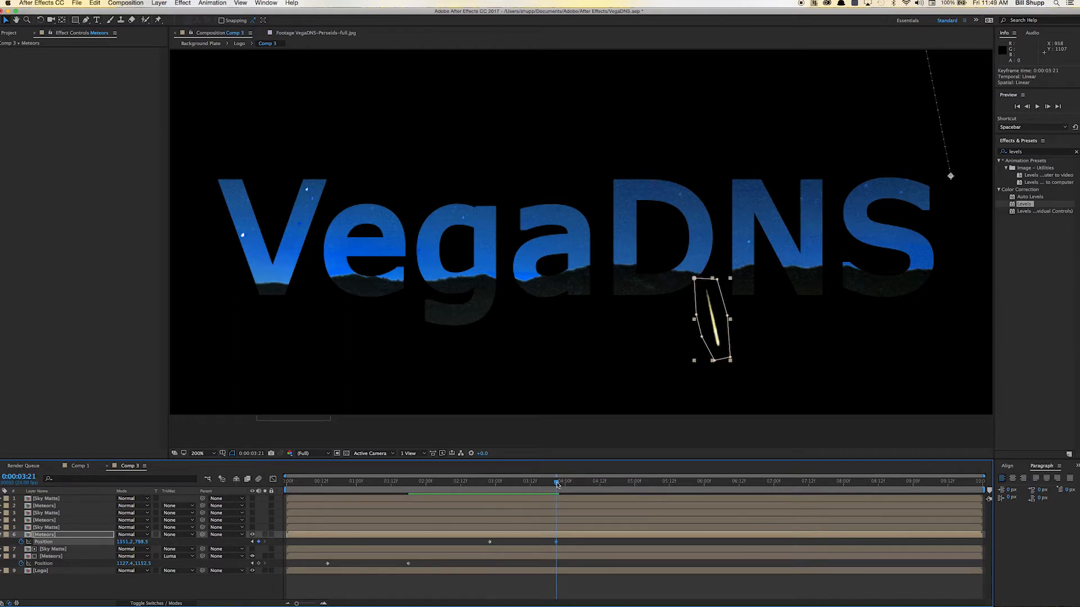
pyautogui.press('Left')
pyautogui.press('Left')
pyautogui.press('Left')
pyautogui.press('Left')
pyautogui.press('Left')
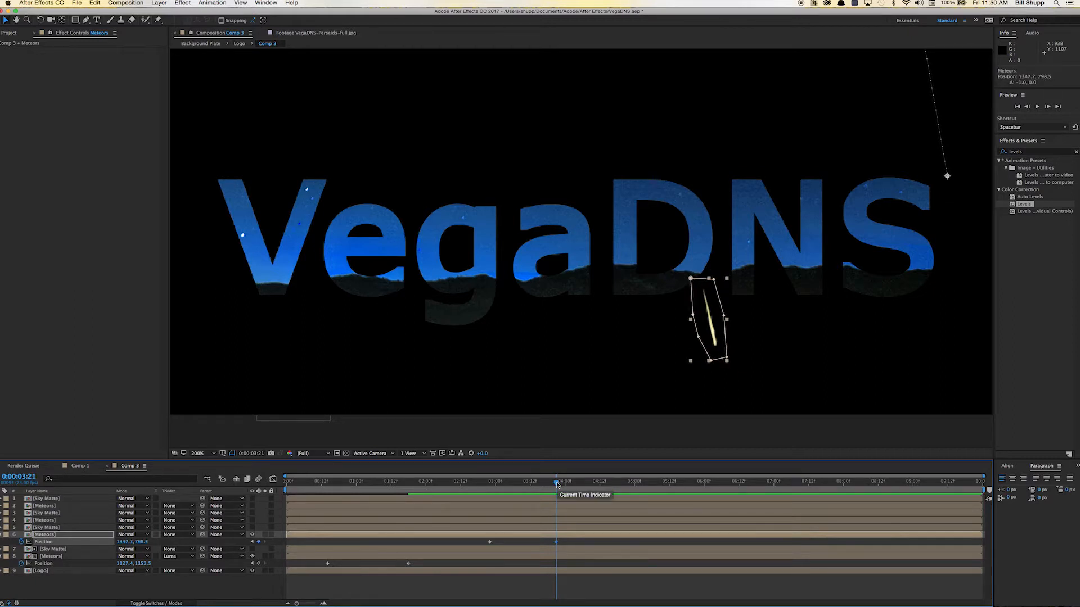
pyautogui.moveTo(557, 484); pyautogui.dragTo(492, 487)
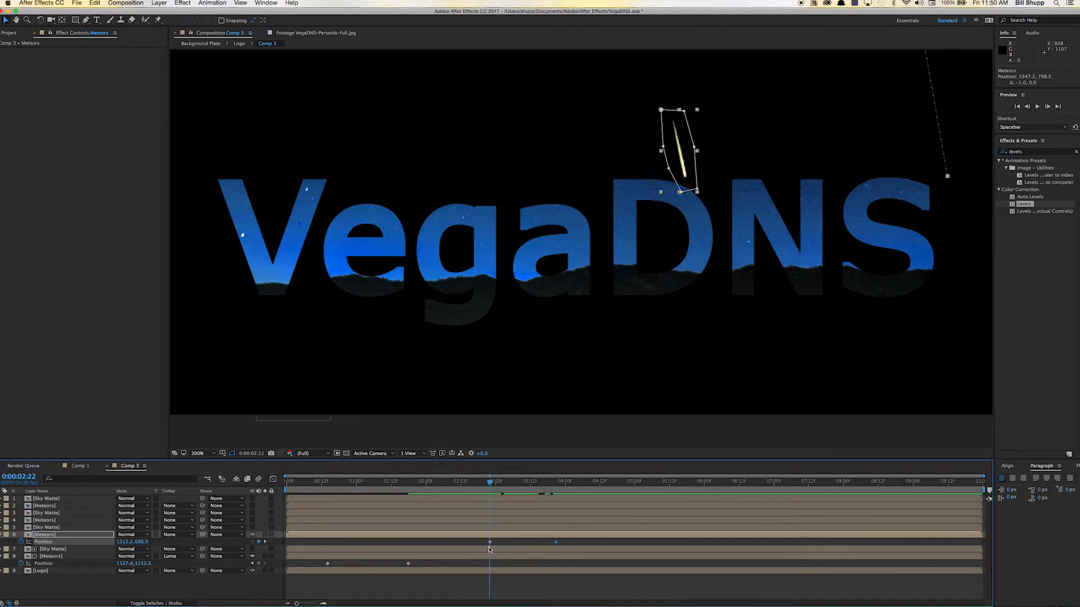
pyautogui.click(459, 591)
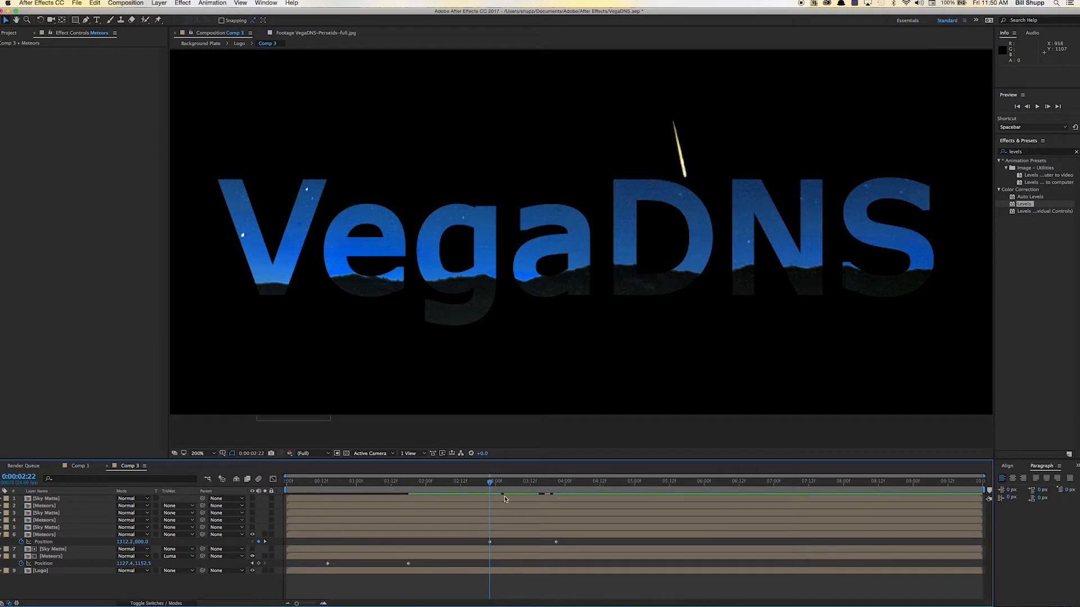
# - Set the newly keyframed Meteors layer's track matte to Luma Matte "Sky Matte" and scrub to check it inside the D
pyautogui.click(78, 536)
pyautogui.click(70, 536)
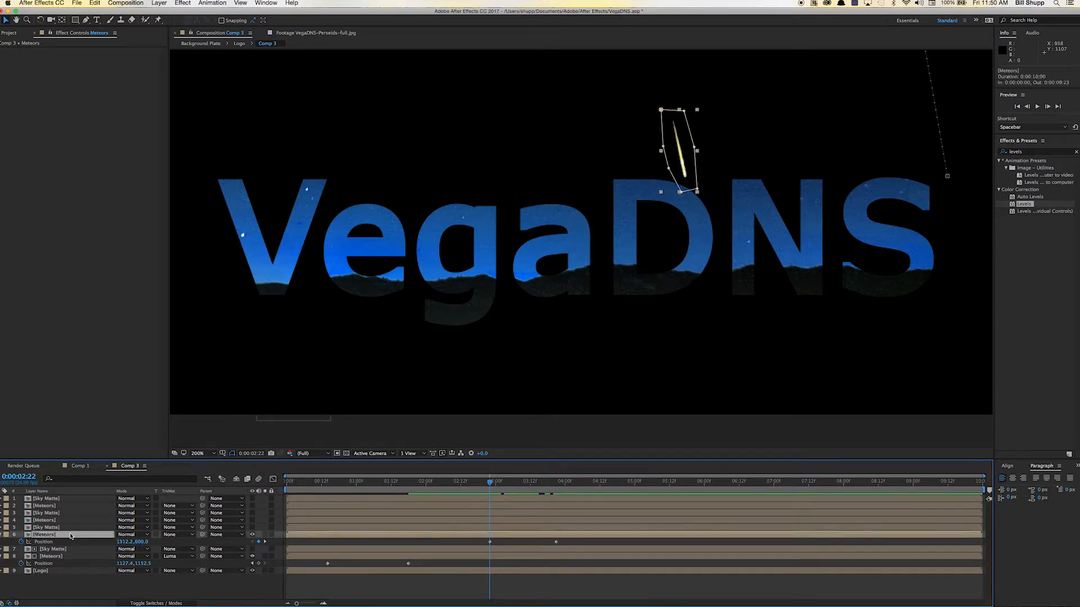
pyautogui.click(172, 535)
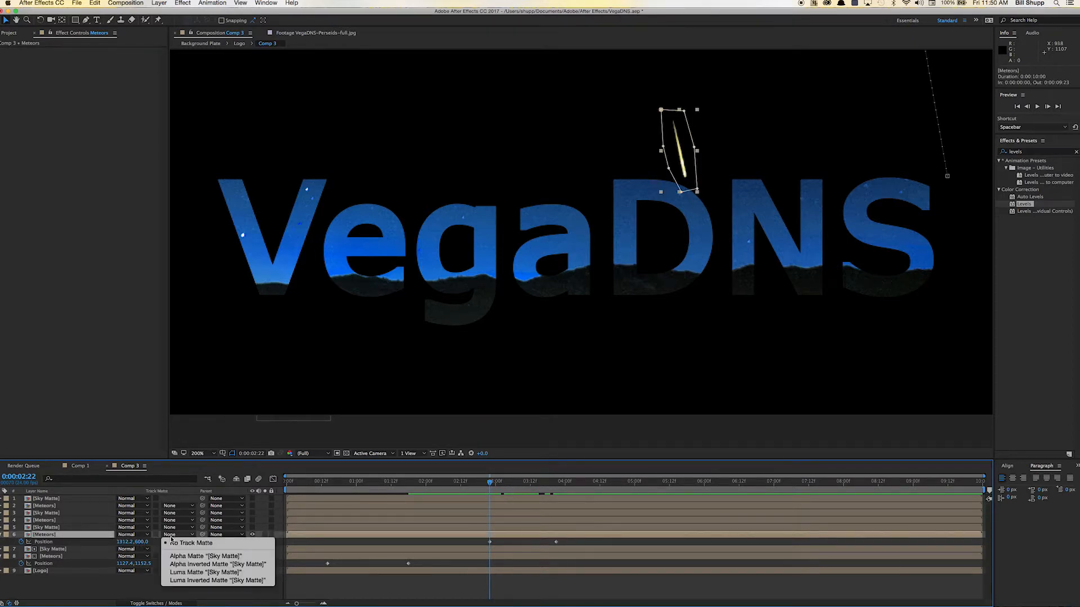
pyautogui.click(183, 573)
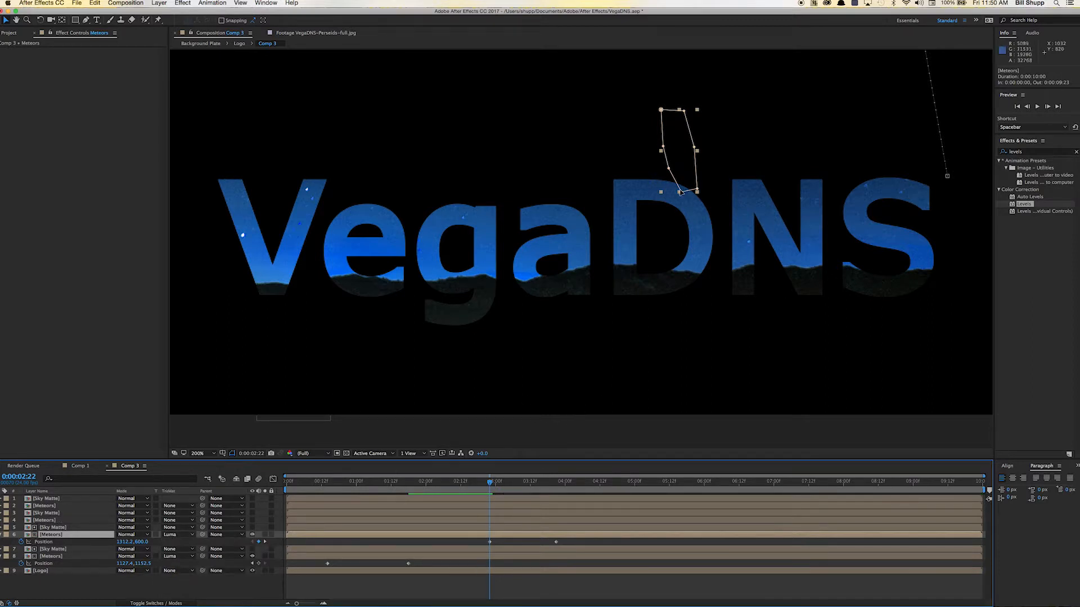
pyautogui.moveTo(491, 485)
pyautogui.mouseDown()
pyautogui.moveTo(557, 494)
pyautogui.moveTo(495, 493)
pyautogui.mouseUp()
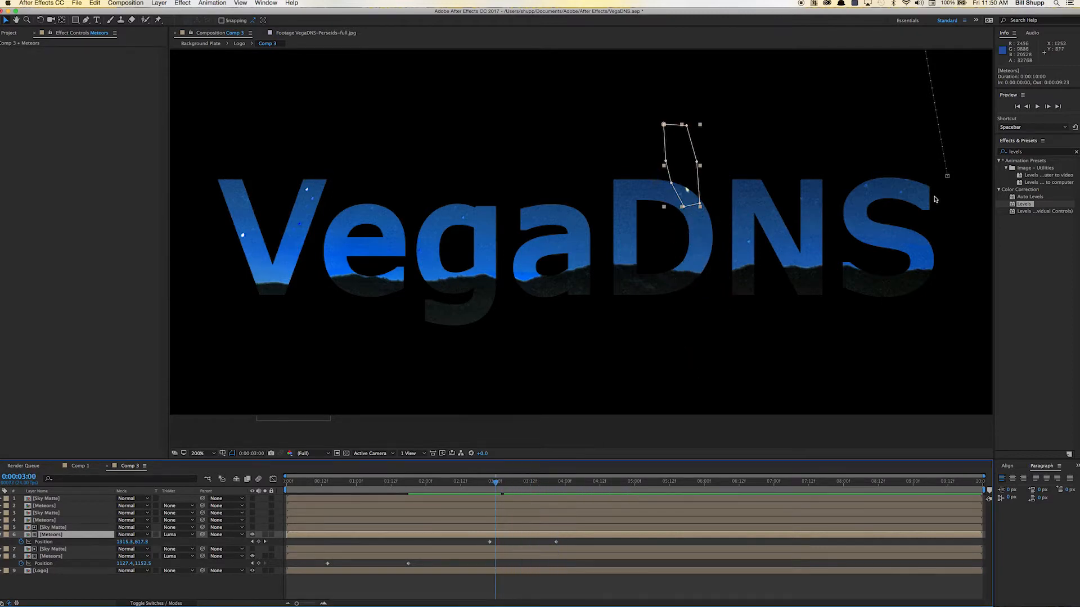
# - Preview the meteor animation across the VegaDNS lettering from the first frame
pyautogui.click(1022, 112)
pyautogui.click(1037, 108)
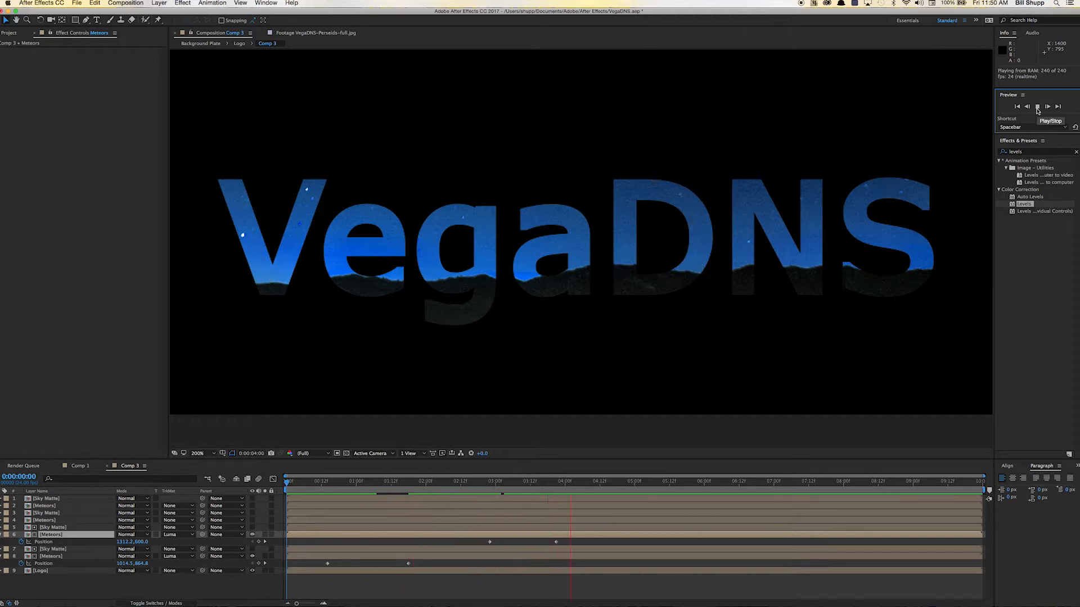
pyautogui.click(1038, 108)
pyautogui.click(1017, 107)
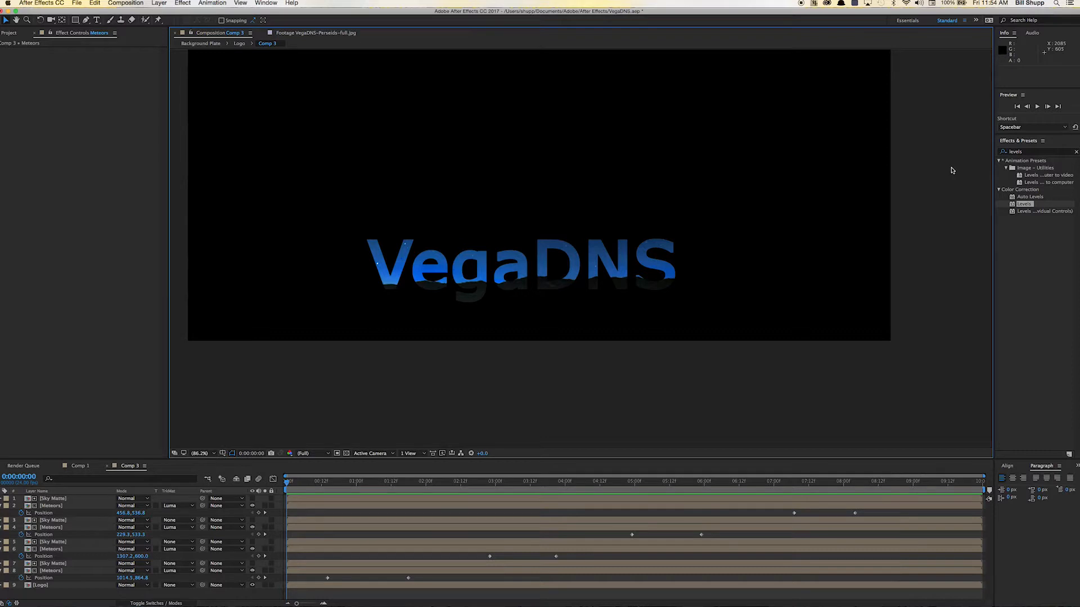
pyautogui.click(1038, 107)
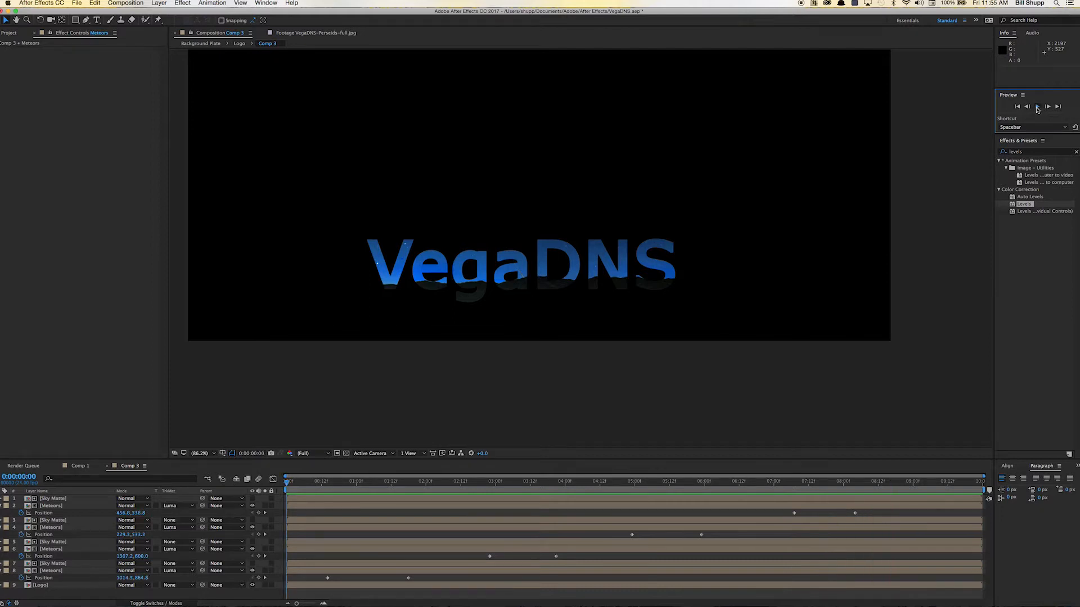
pyautogui.click(1037, 107)
# - Move the lowest Meteors layer's ending Position keyframe to 0:00:01:09 to speed up that meteor, and preview the animation
pyautogui.moveTo(409, 578); pyautogui.dragTo(384, 582)
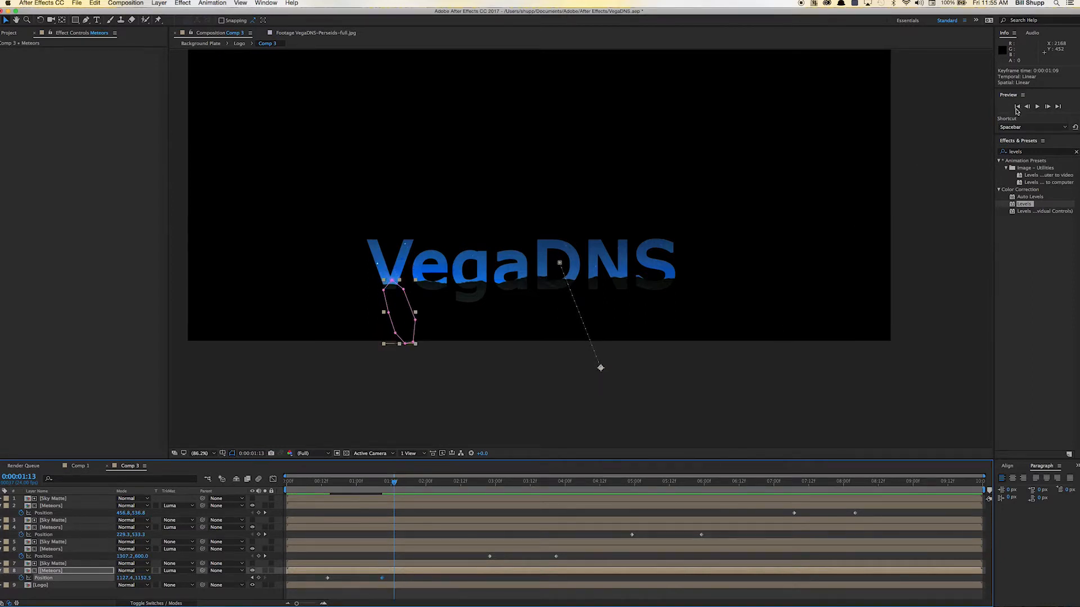
pyautogui.click(1036, 108)
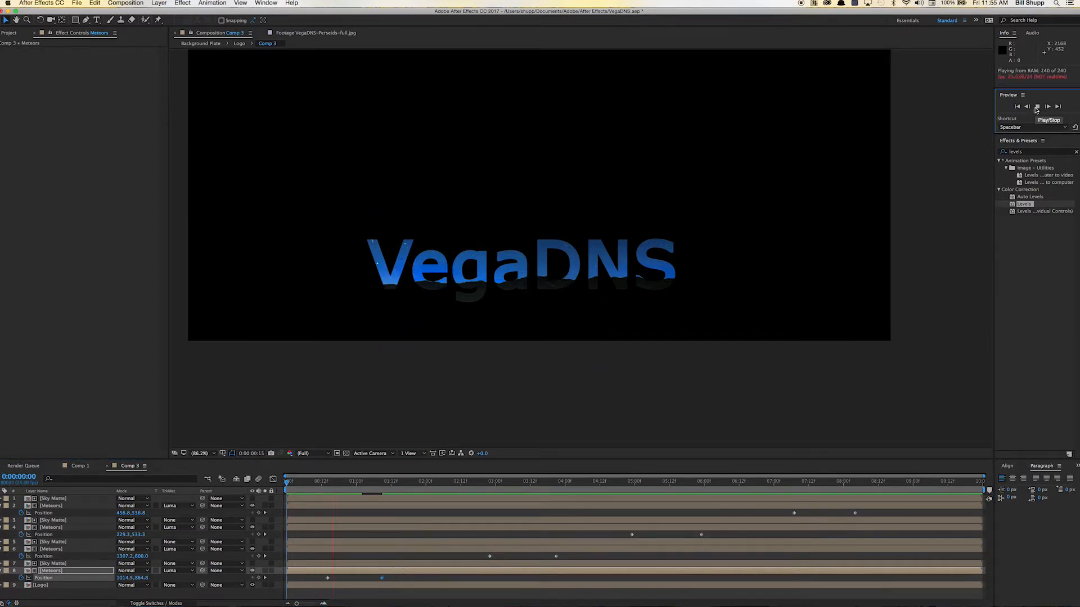
pyautogui.click(1037, 107)
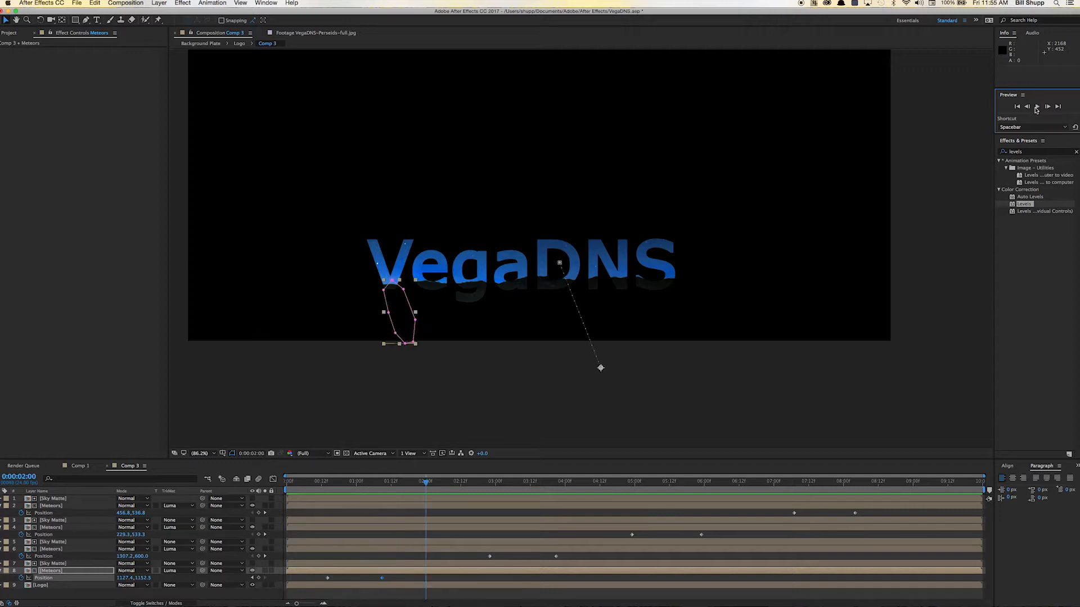
pyautogui.click(1037, 107)
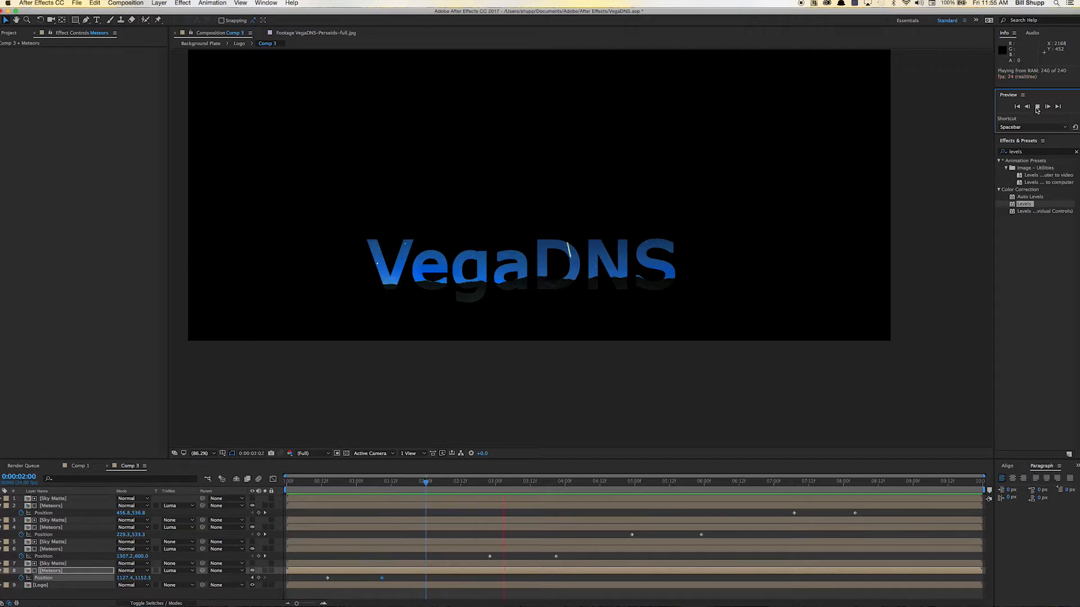
# - Move the ending Position keyframe of Meteors layer 6 to 0:00:03:18 and preview that meteor from 0:00:02:15
pyautogui.click(1037, 107)
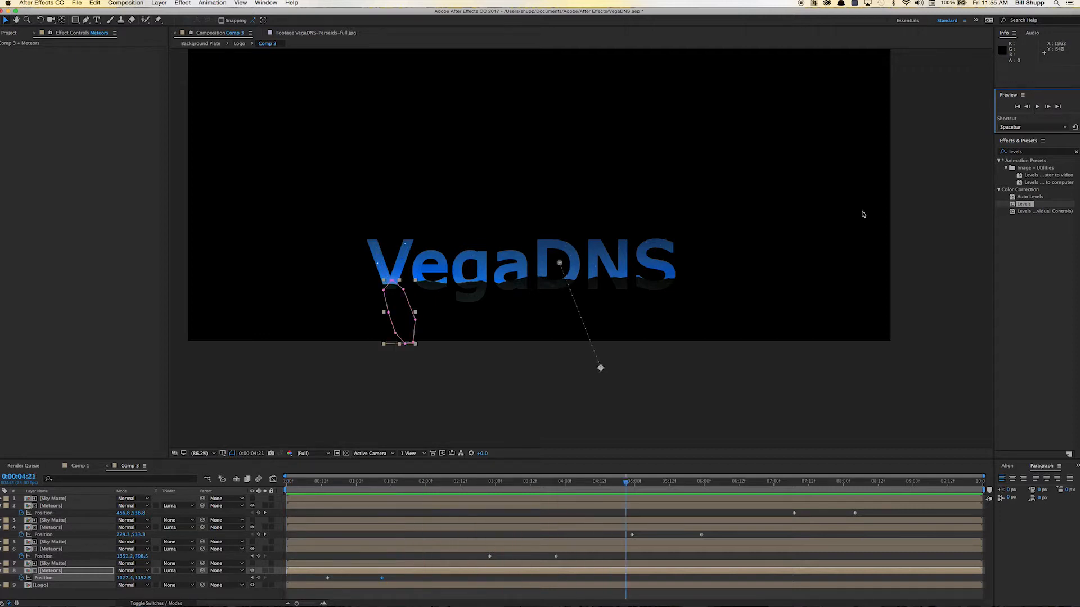
pyautogui.click(553, 557)
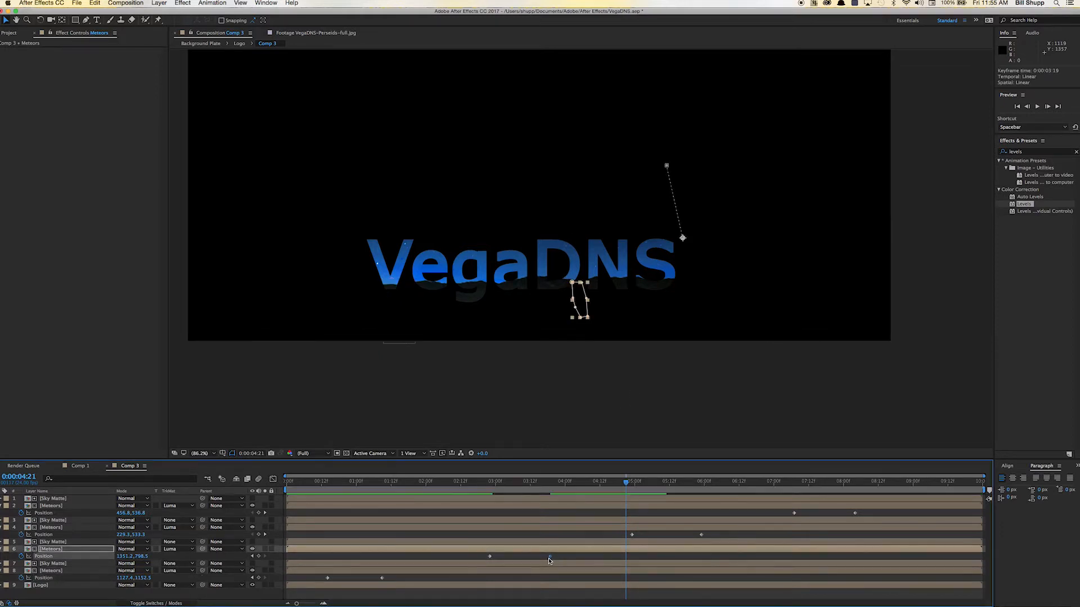
pyautogui.moveTo(554, 557); pyautogui.dragTo(547, 556)
pyautogui.click(471, 482)
pyautogui.press('space')
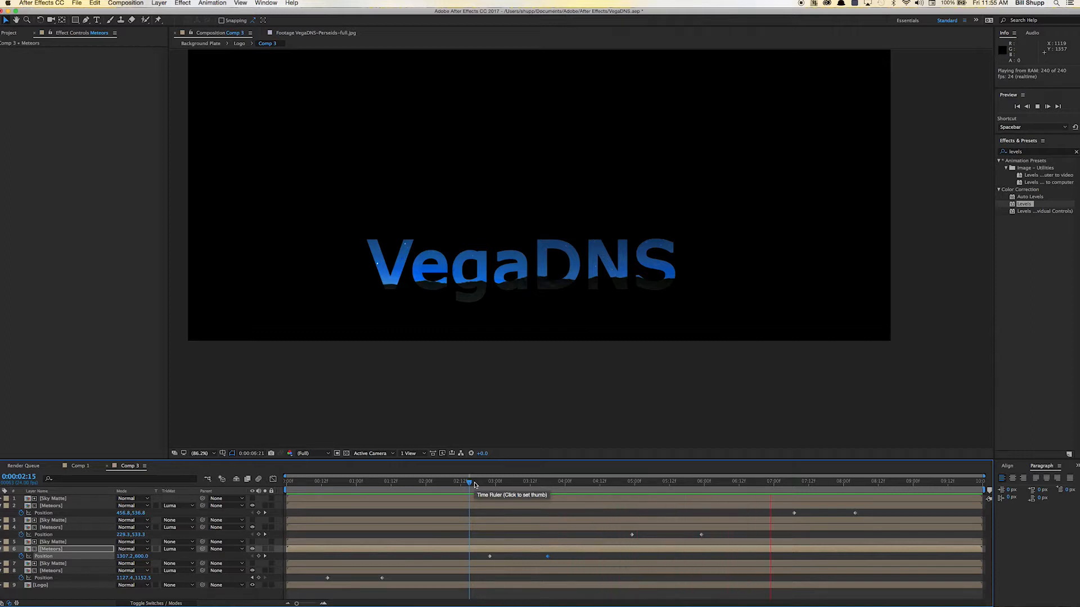
pyautogui.press('space')
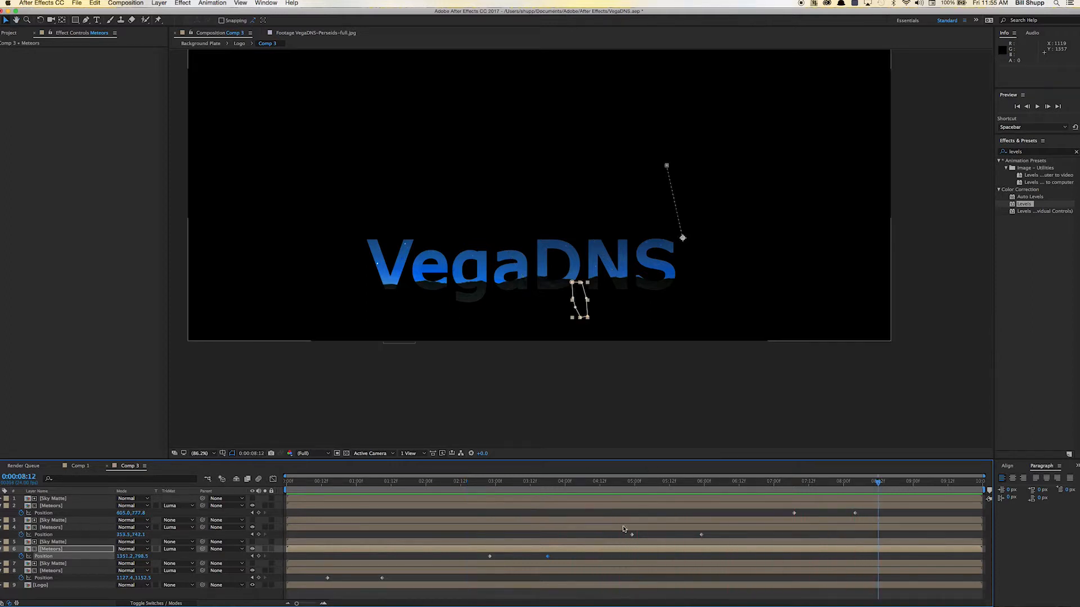
# - Shift both Position keyframes of Meteors layer 4 later together, so the pair ends at 0:00:06:08
pyautogui.click(637, 522)
pyautogui.click(632, 534)
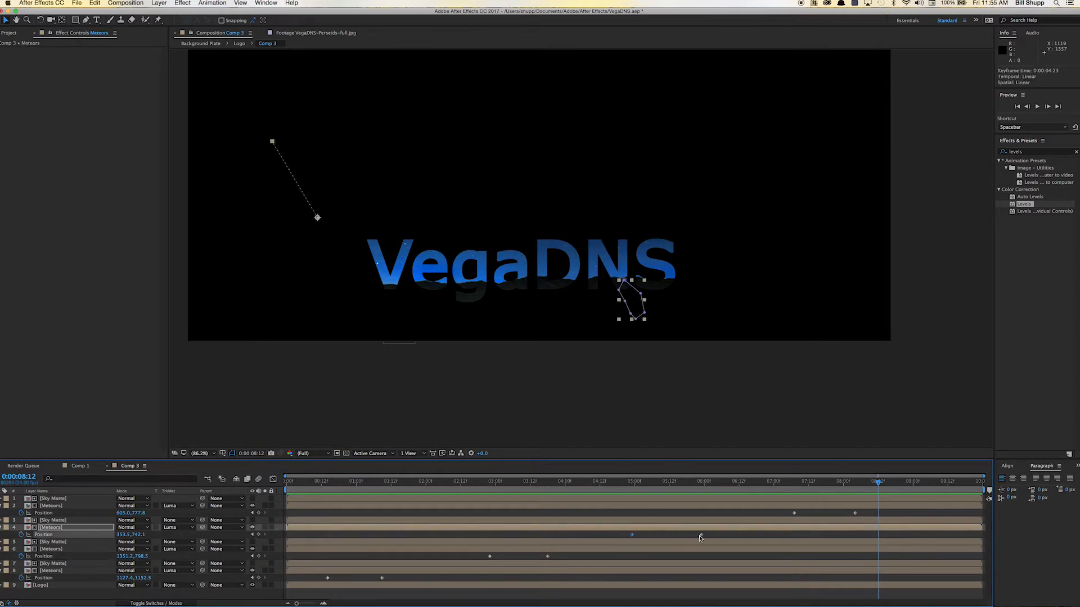
pyautogui.moveTo(708, 537); pyautogui.dragTo(729, 537)
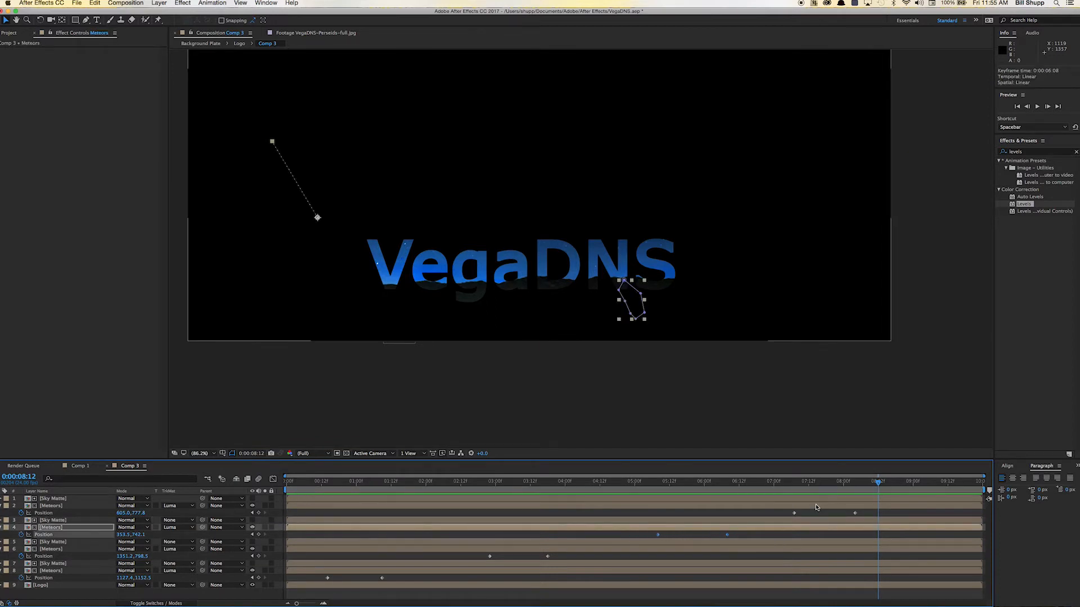
# - Shift both Position keyframes of Meteors layer 2 earlier together, starting at 0:00:07:04, and preview the meteor timing
pyautogui.click(793, 513)
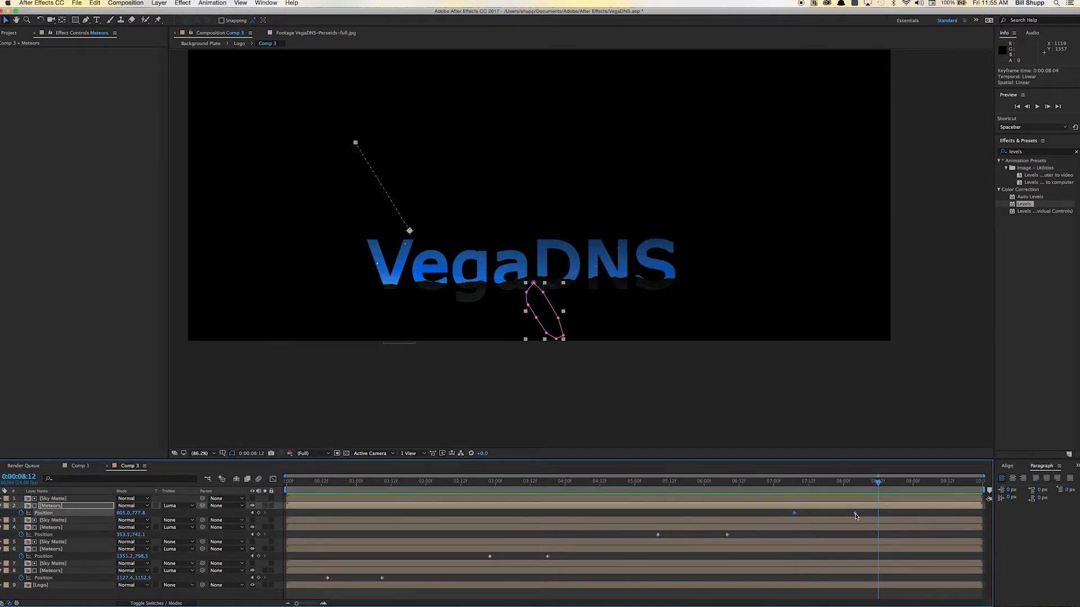
pyautogui.moveTo(795, 514); pyautogui.dragTo(785, 513)
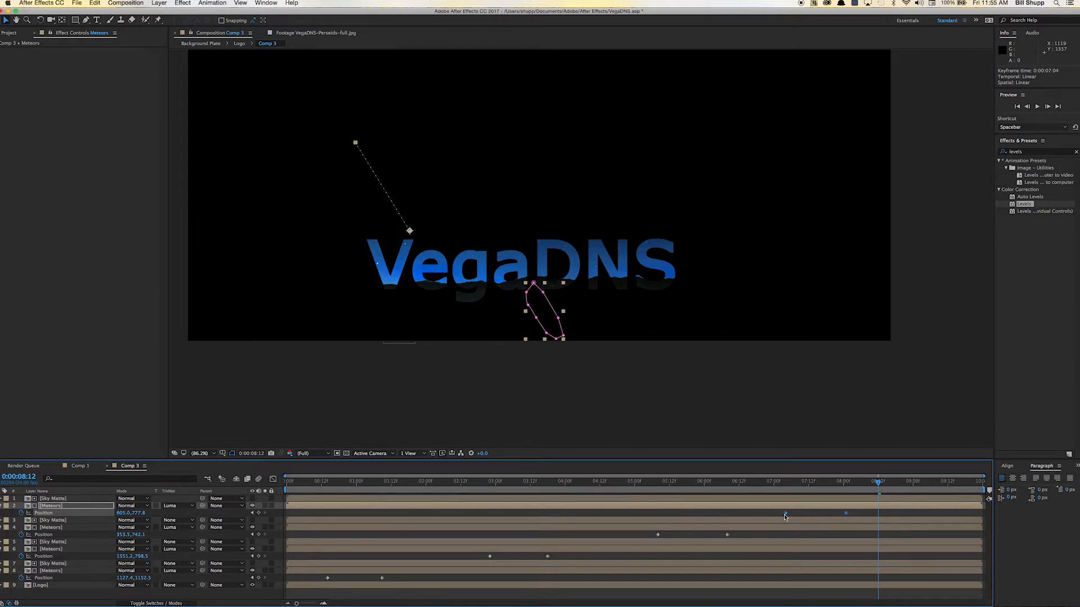
pyautogui.press('space')
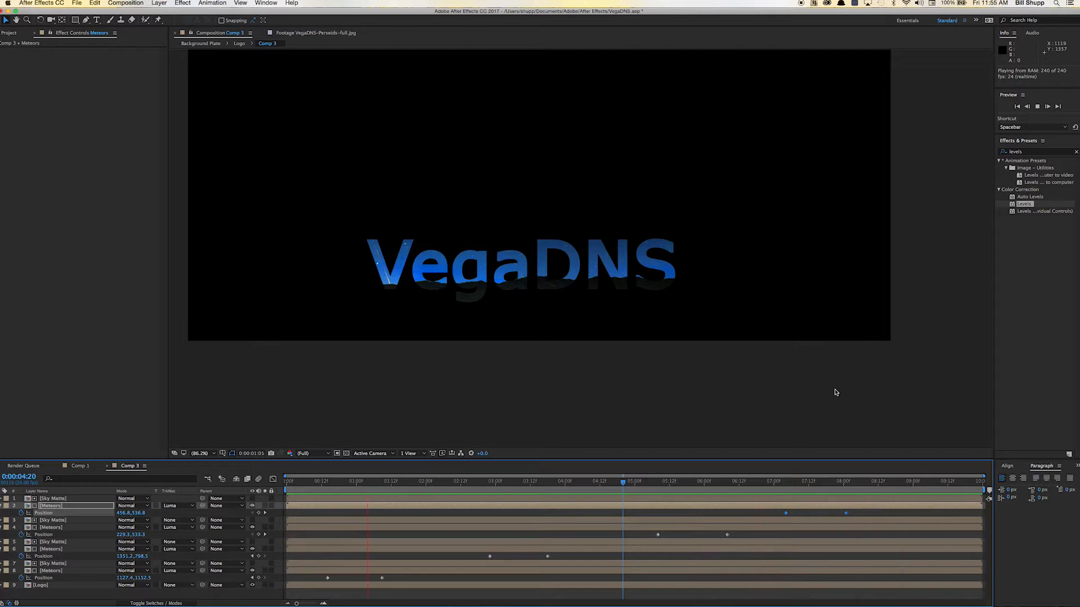
pyautogui.press('space')
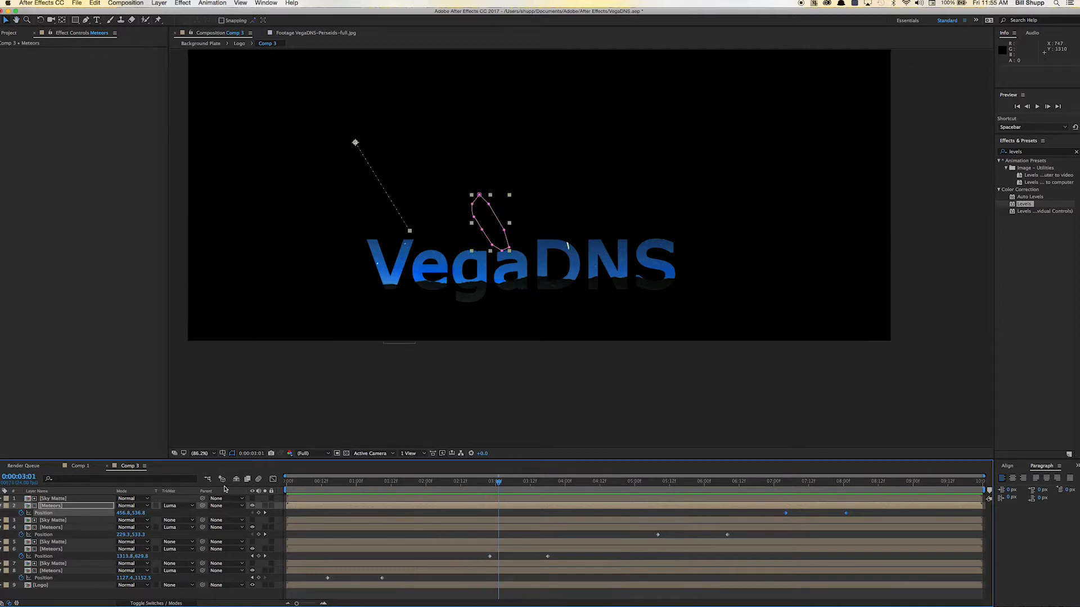
# - Enable motion blur for Comp 3 and switch it on for all four Meteors layers
pyautogui.click(260, 479)
pyautogui.click(171, 604)
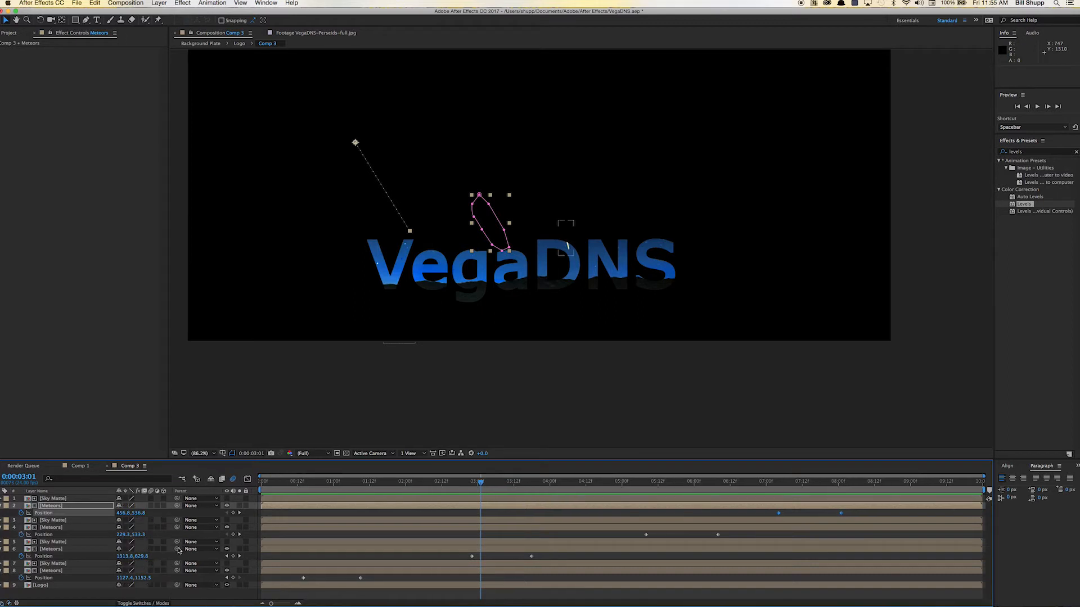
pyautogui.click(151, 506)
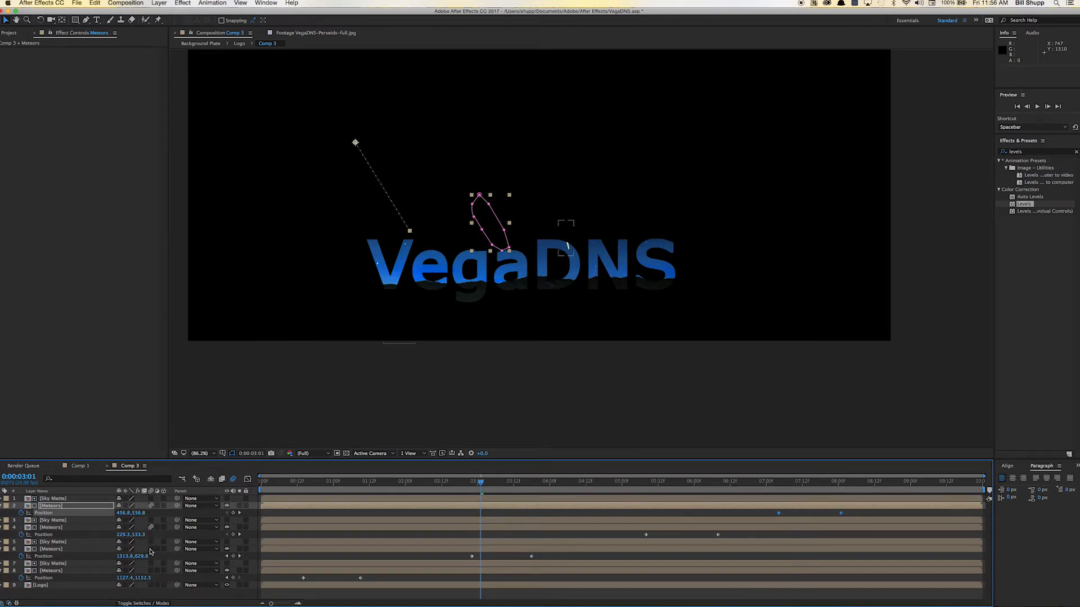
pyautogui.click(151, 549)
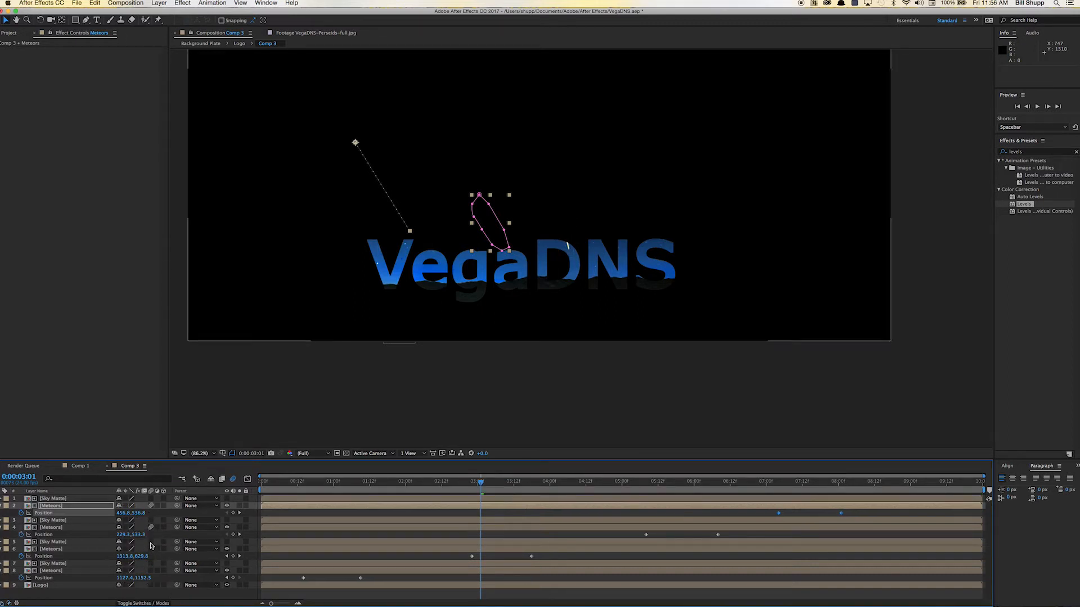
pyautogui.click(151, 571)
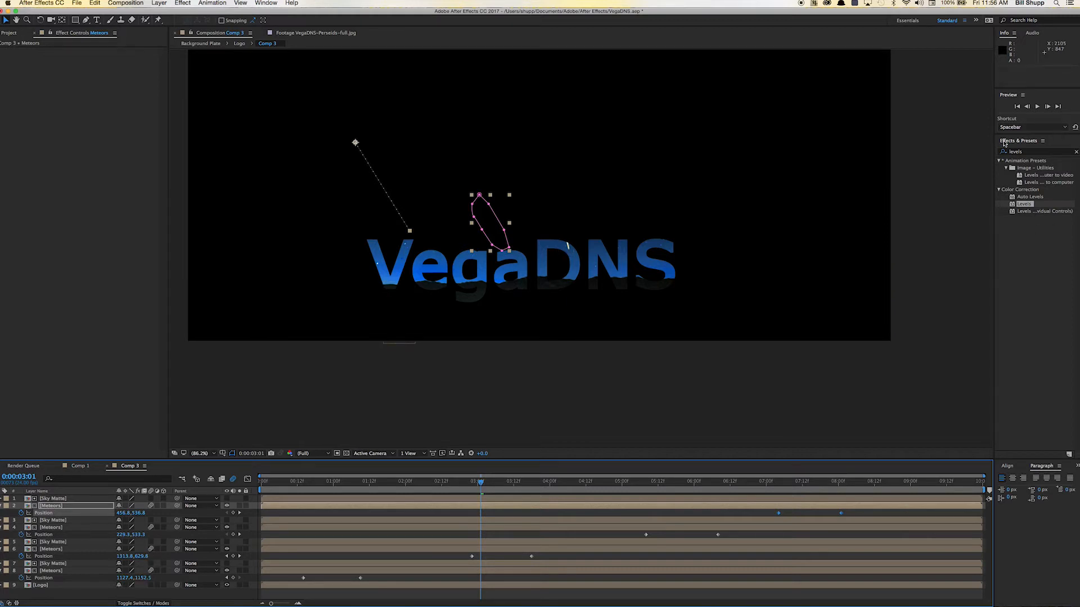
# - Preview the motion-blurred meteors from the first frame of Comp 3
pyautogui.click(1016, 107)
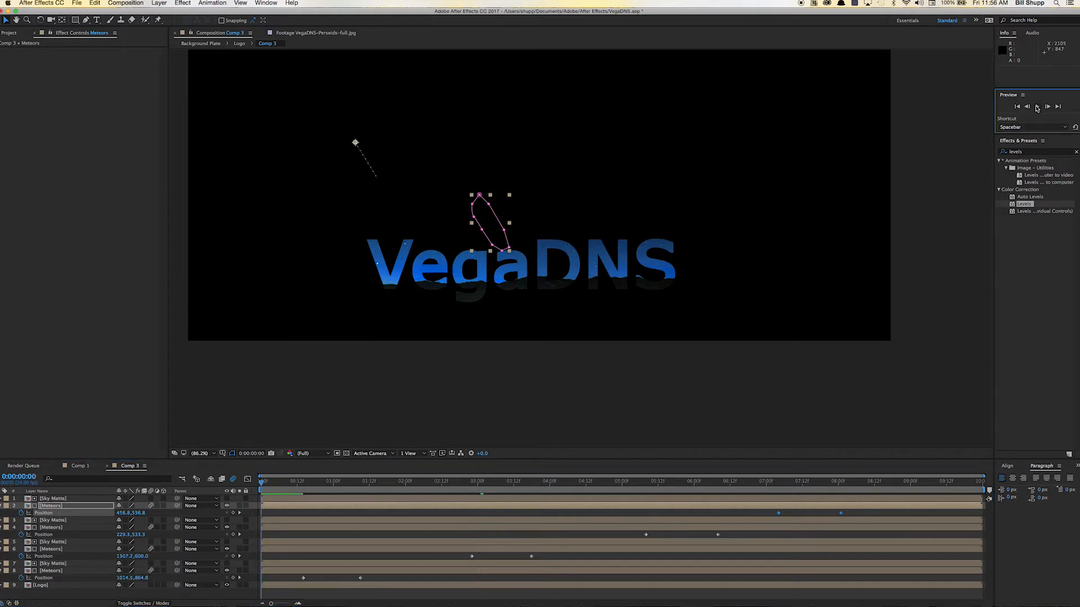
pyautogui.click(1036, 107)
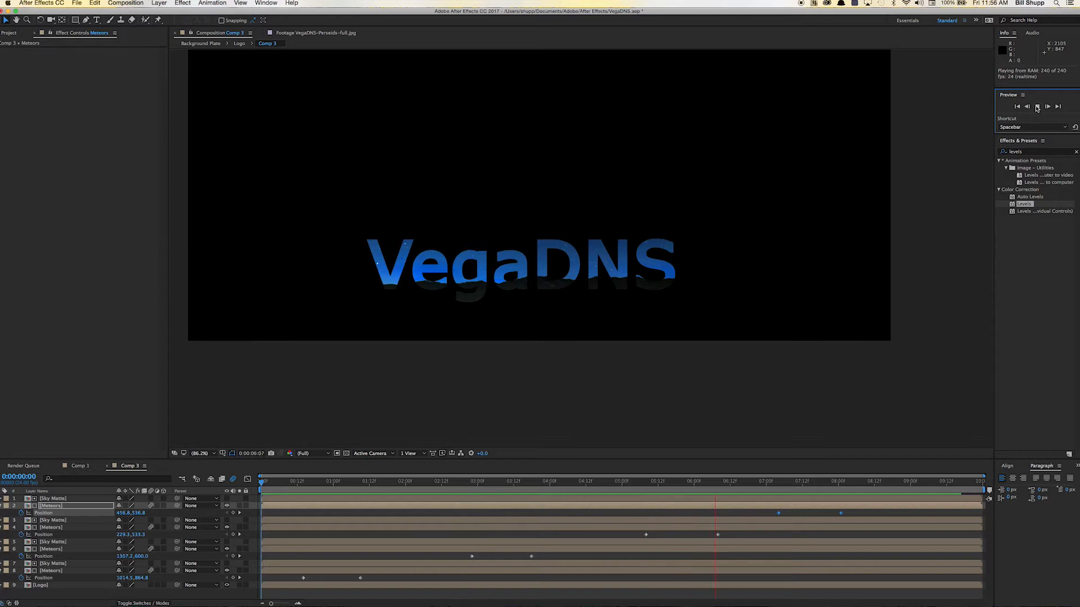
pyautogui.click(1037, 107)
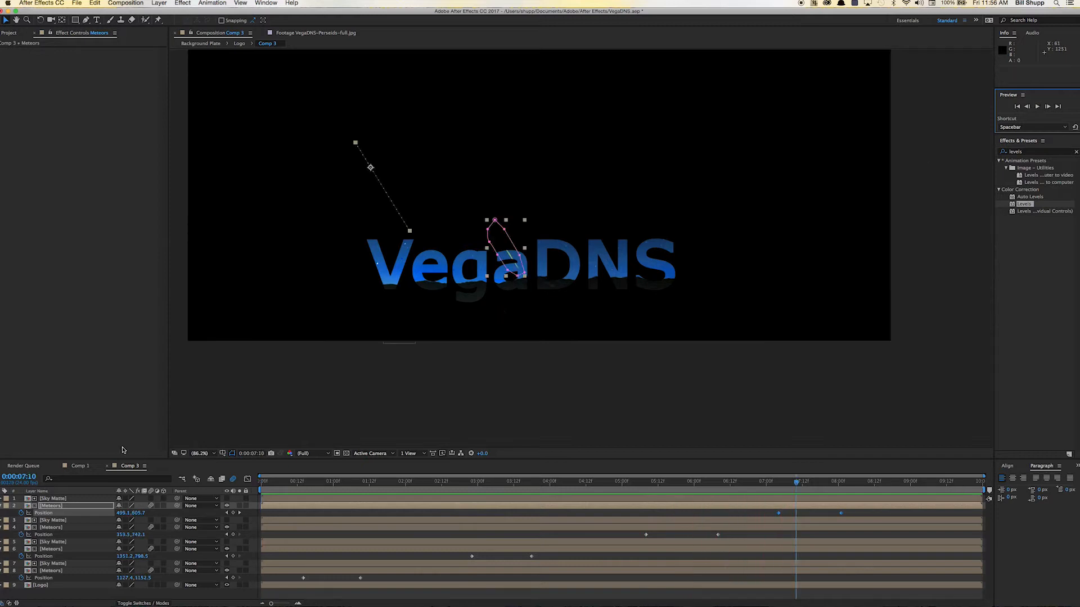
# - Pre-compose the four Sky Matte and four Meteors layers into a new composition named "Meteors Animated"
pyautogui.click(60, 500)
pyautogui.keyDown('shift'); pyautogui.click(52, 571); pyautogui.keyUp('shift')
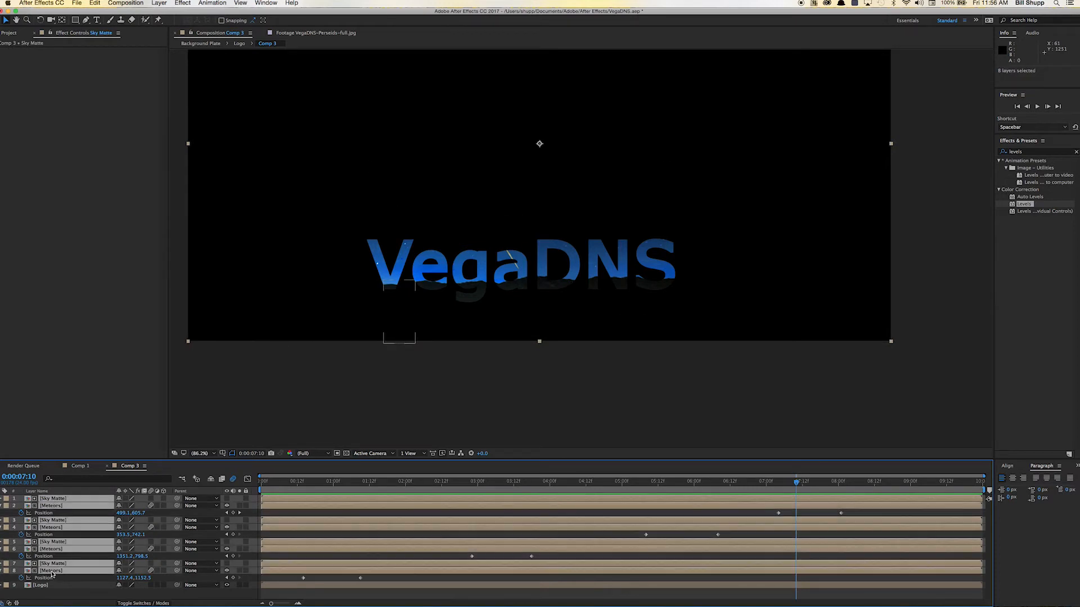
pyautogui.rightClick(54, 573)
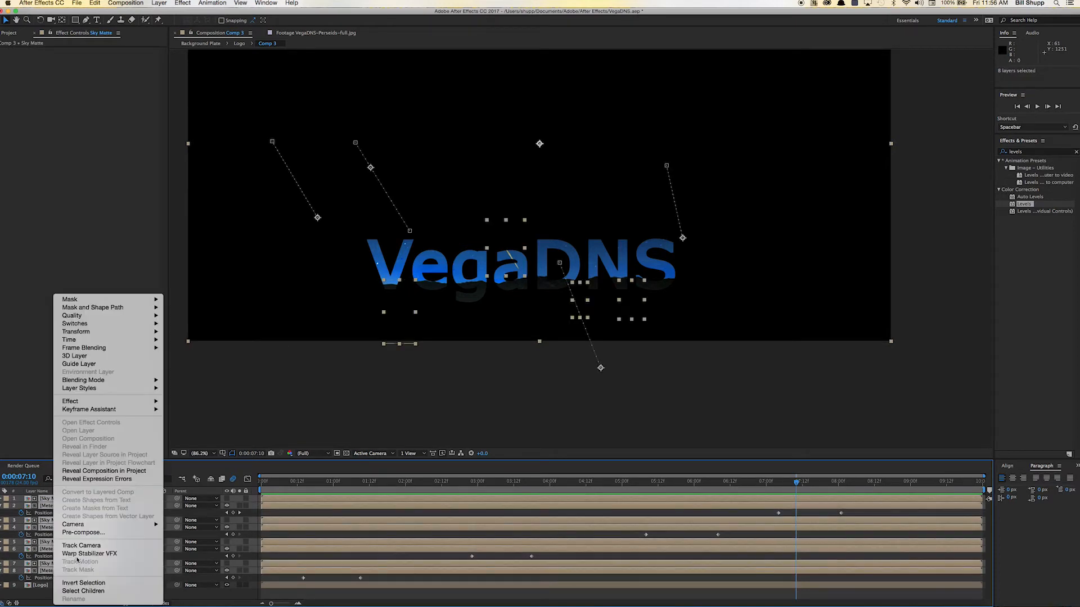
pyautogui.click(78, 532)
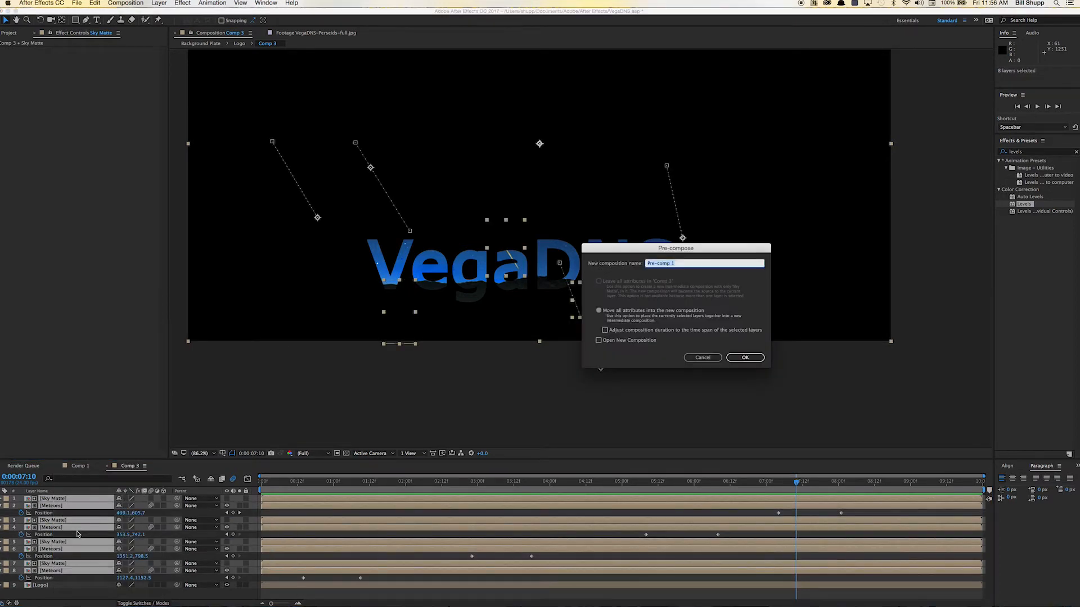
pyautogui.write('Meteors Animated')
pyautogui.press('Return')
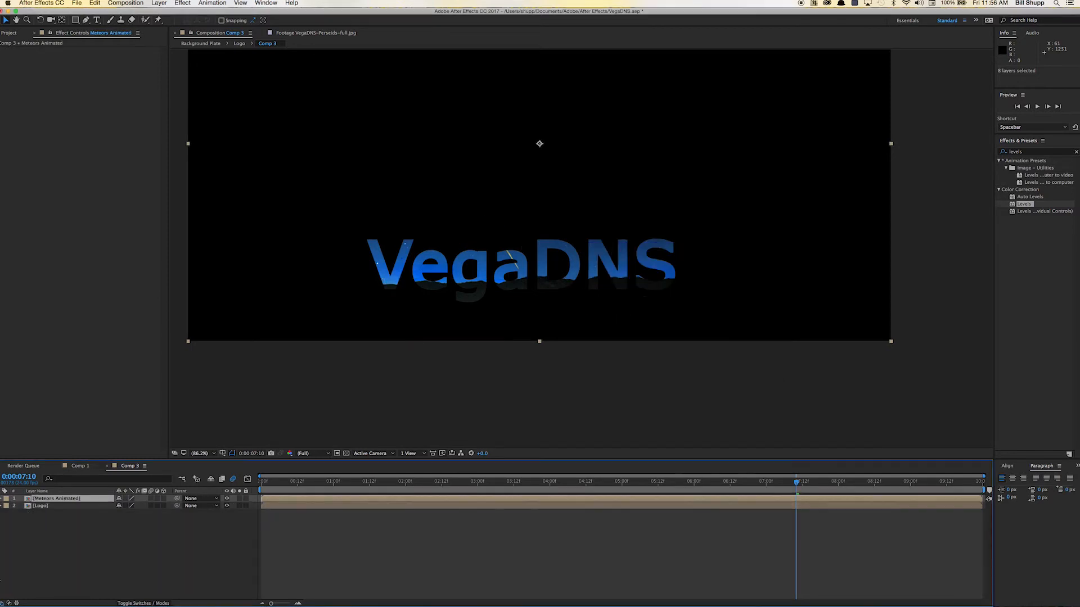
# - Open the Logo composition and apply the Glow effect to its Background Plate layer
pyautogui.doubleClick(52, 506)
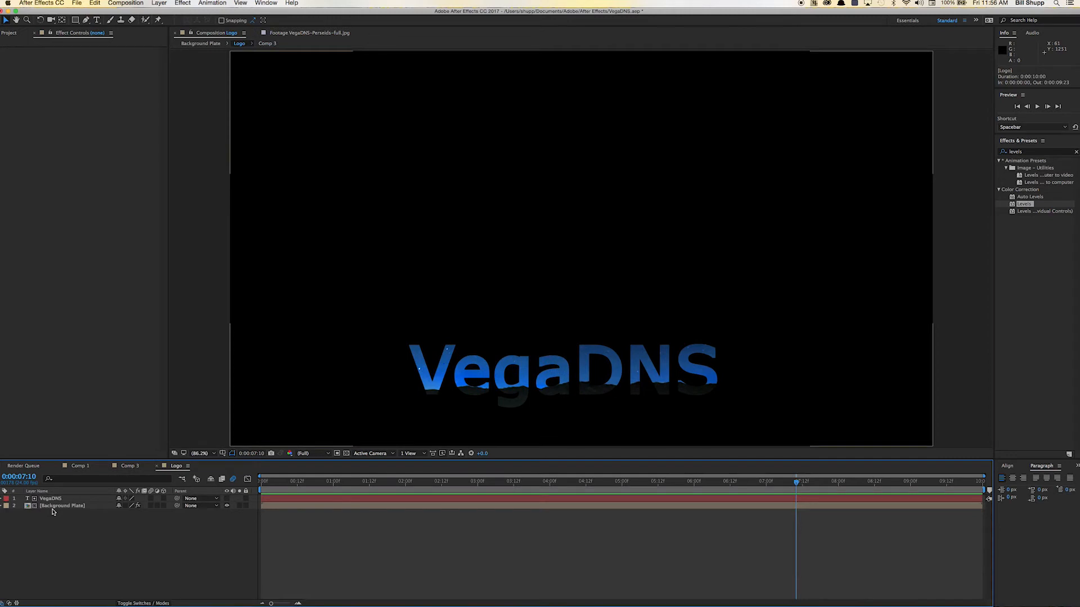
pyautogui.click(54, 507)
pyautogui.click(1076, 152)
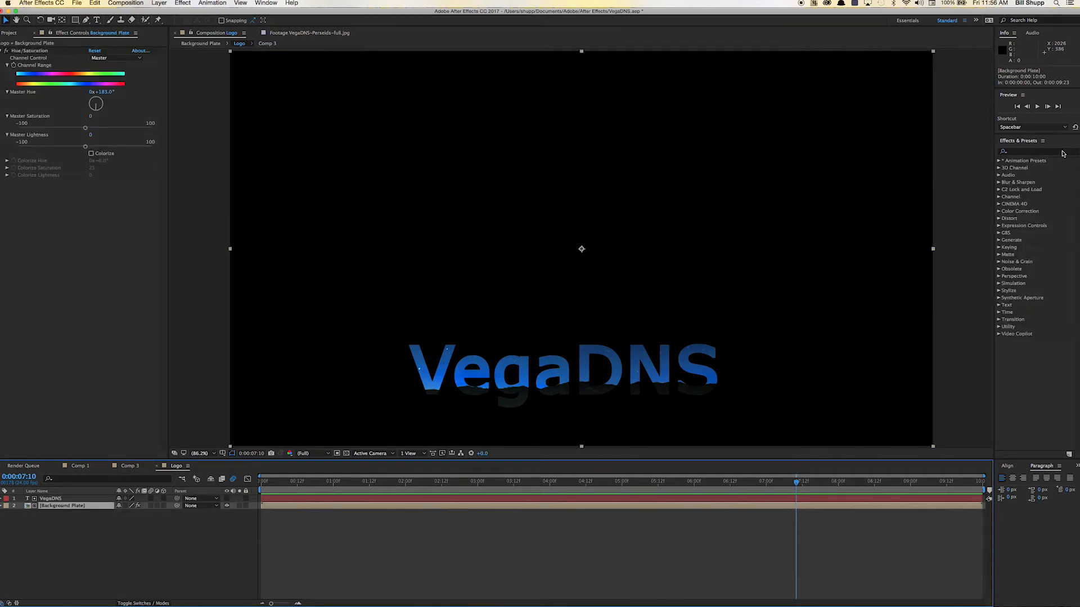
pyautogui.write('glow')
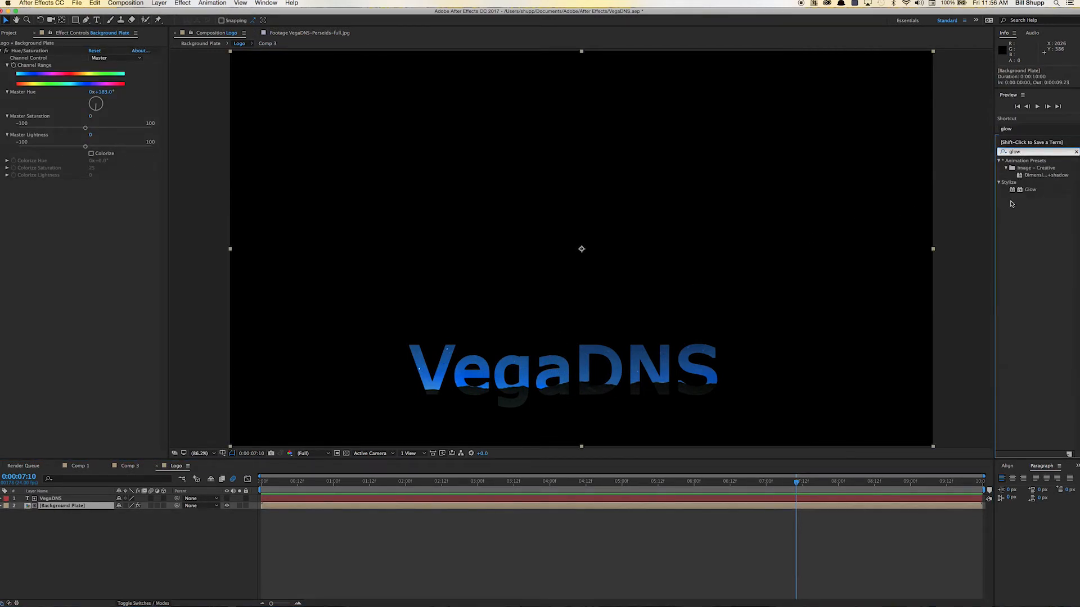
pyautogui.moveTo(1012, 190); pyautogui.dragTo(484, 507)
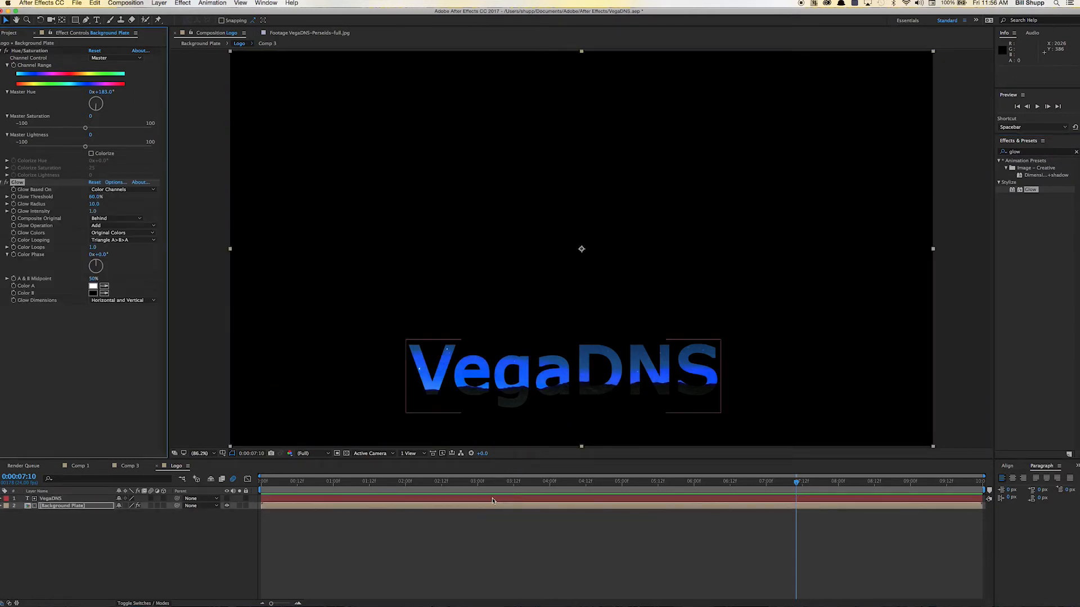
# - Return to Comp 3, close the Comp 1 timeline, and preview the animation with the glowing lettering
pyautogui.click(84, 468)
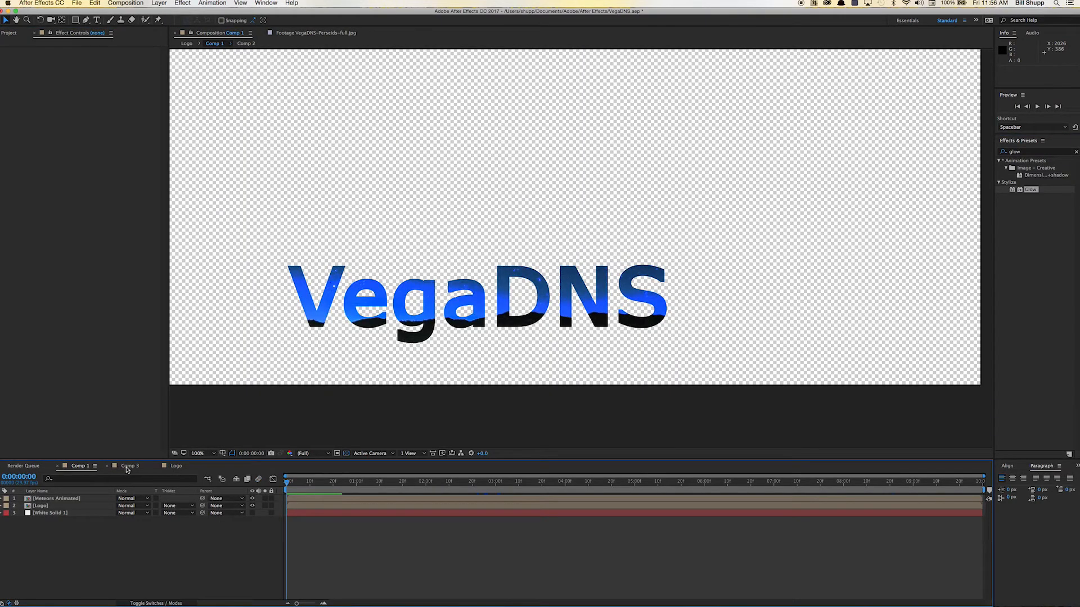
pyautogui.click(126, 469)
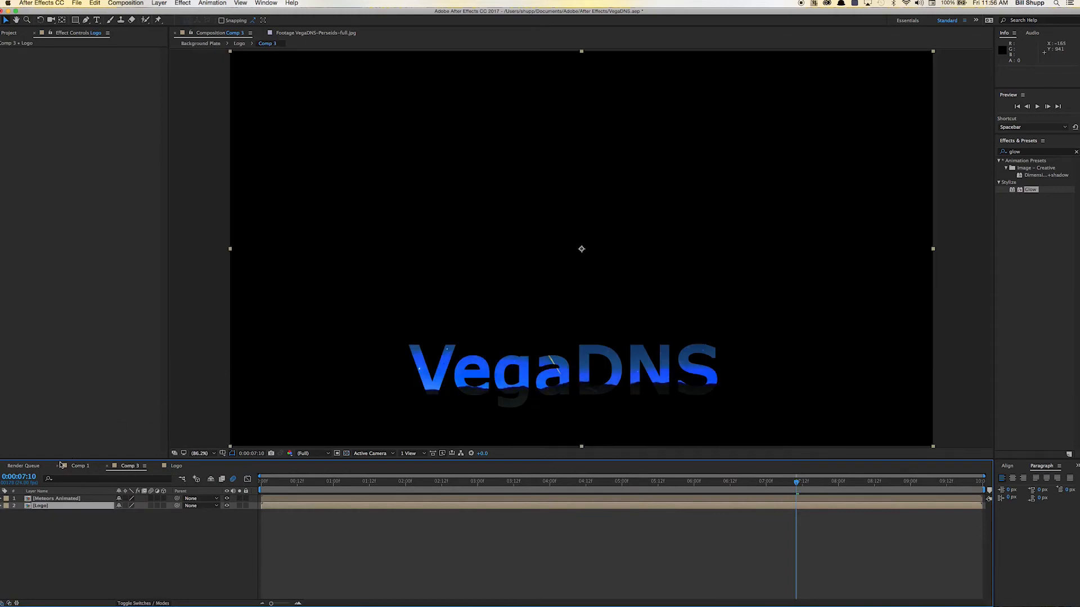
pyautogui.click(58, 466)
pyautogui.click(1037, 107)
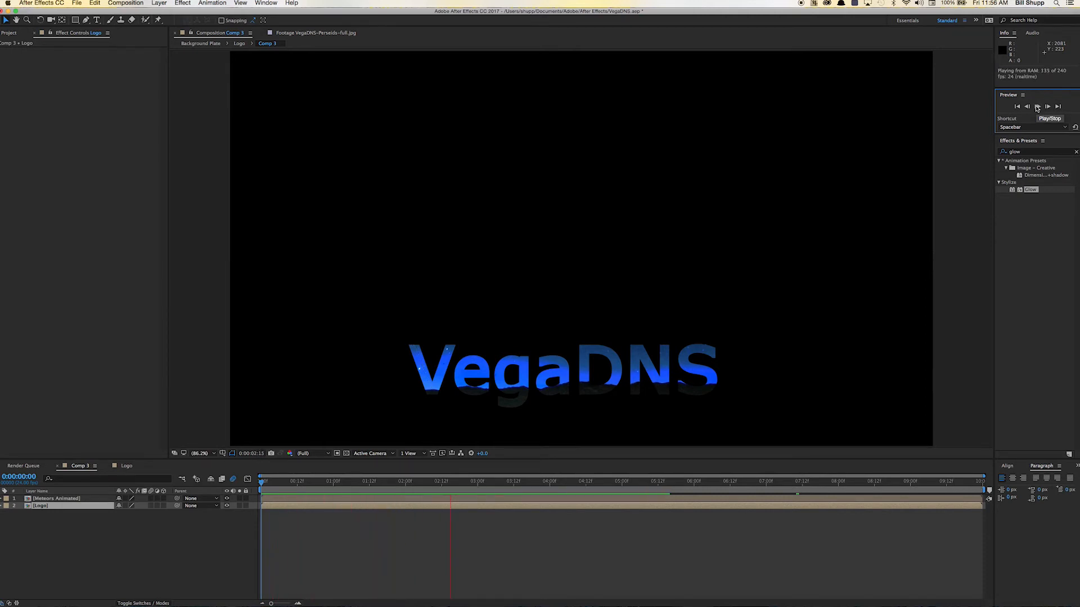
pyautogui.click(1037, 106)
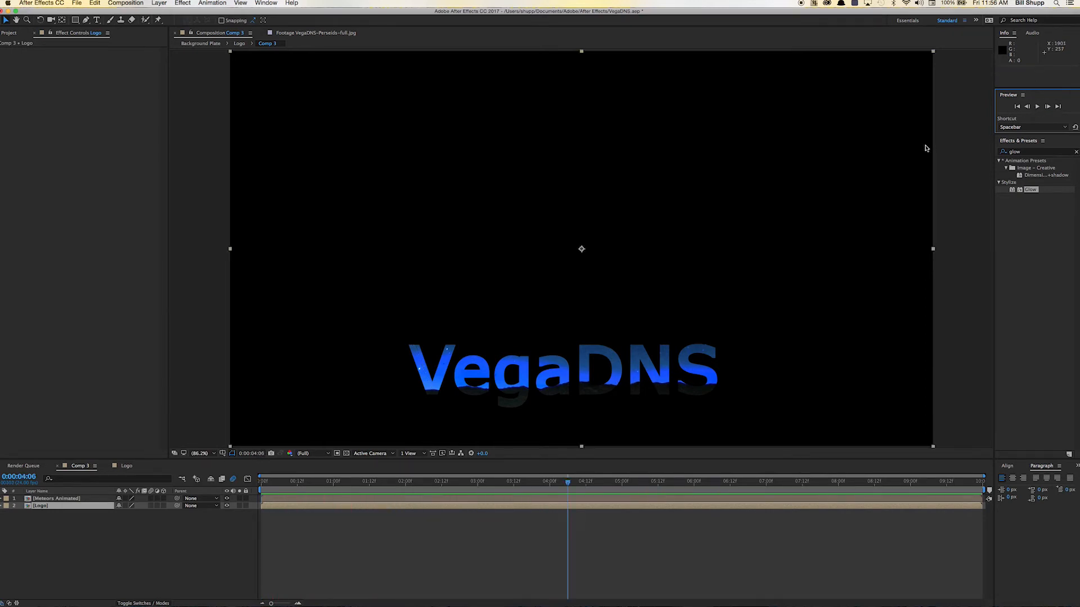
# - Return Comp 3 to its first frame and open the Meteors composition nested inside Meteors Animated
pyautogui.moveTo(272, 481); pyautogui.dragTo(260, 480)
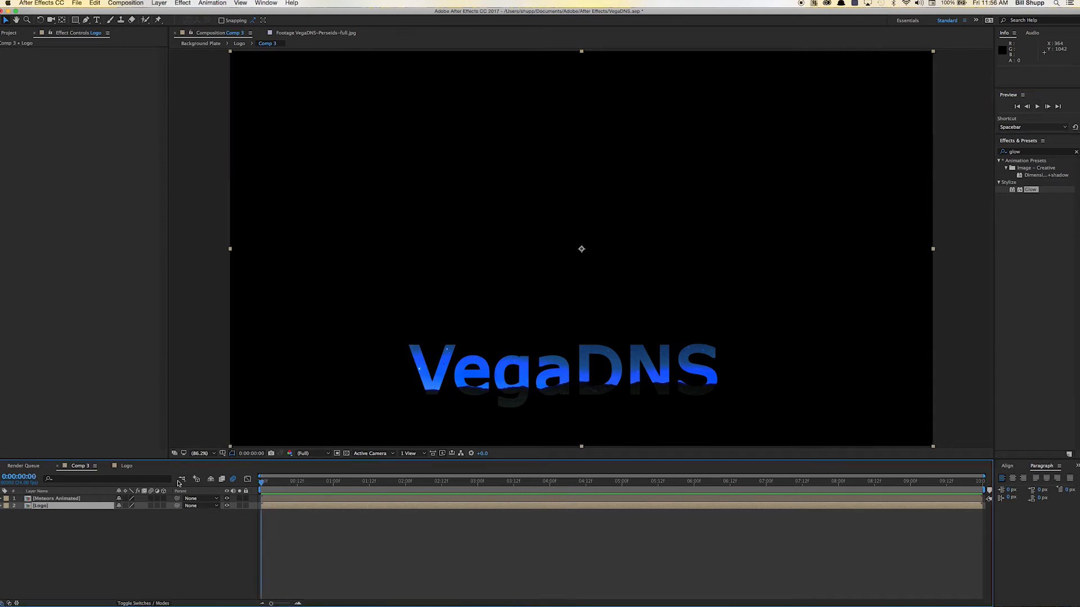
pyautogui.click(44, 499)
pyautogui.doubleClick(44, 499)
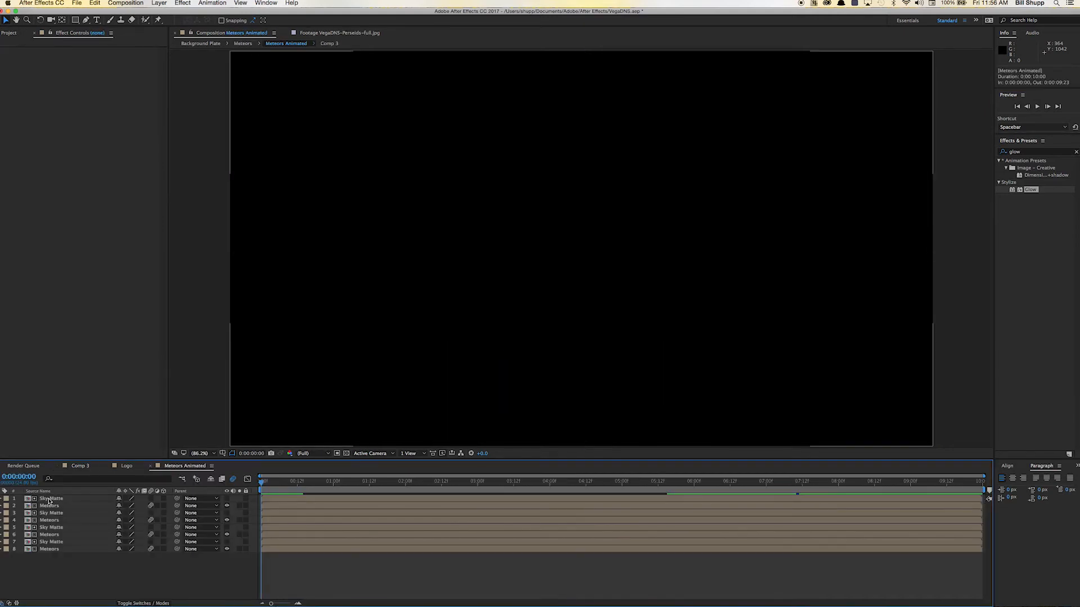
pyautogui.doubleClick(50, 506)
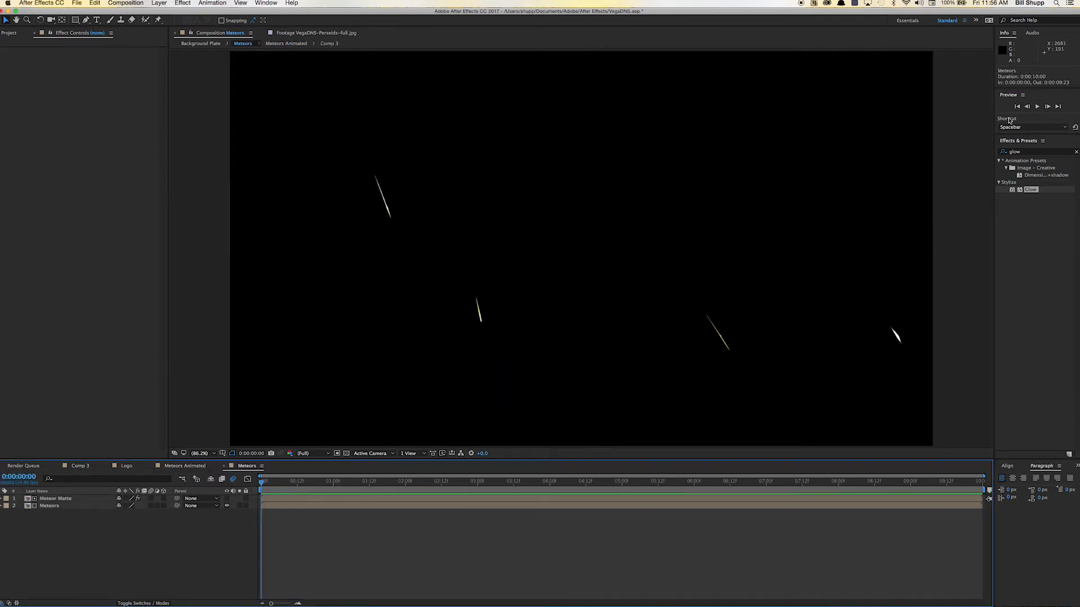
# - Undo a Glow tried on the Meteors layer and add a new adjustment layer above Meteor Matte instead
pyautogui.moveTo(1012, 191); pyautogui.dragTo(503, 504)
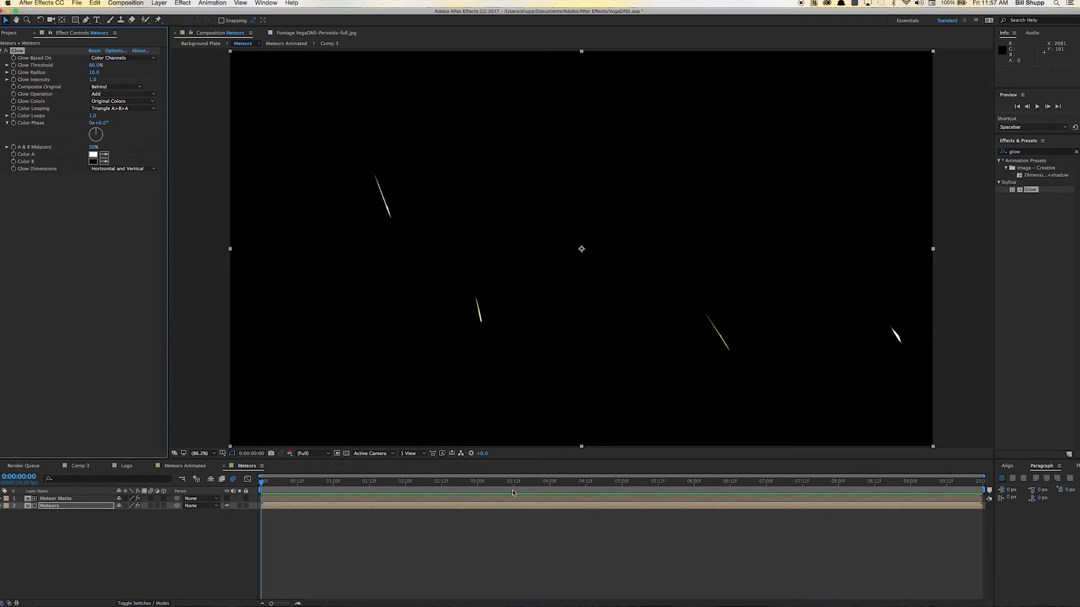
pyautogui.press('super+z')
pyautogui.click(124, 3)
pyautogui.moveTo(155, 3)
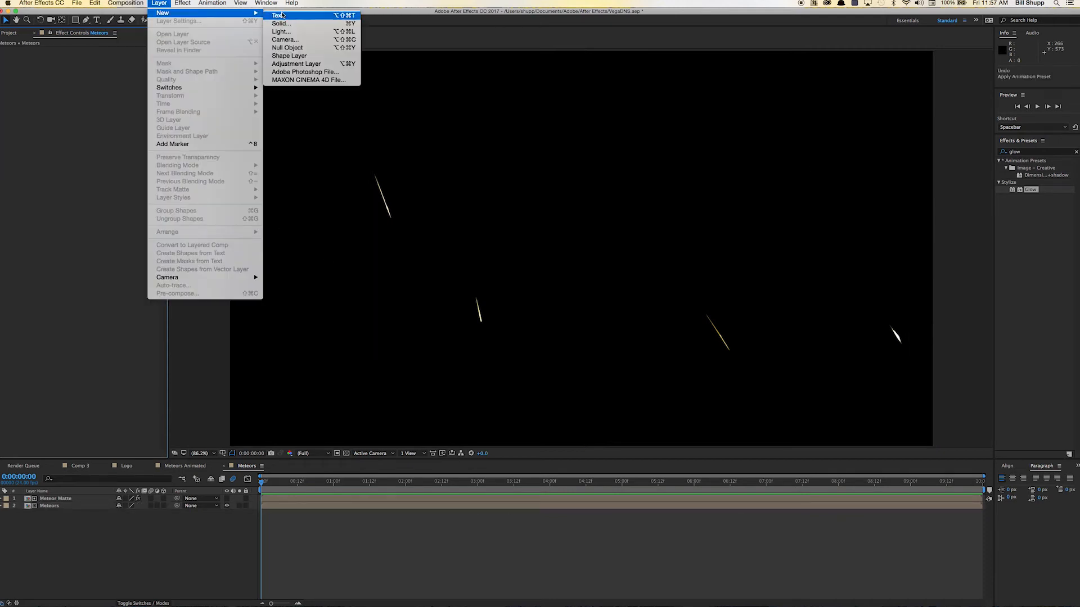
pyautogui.click(294, 64)
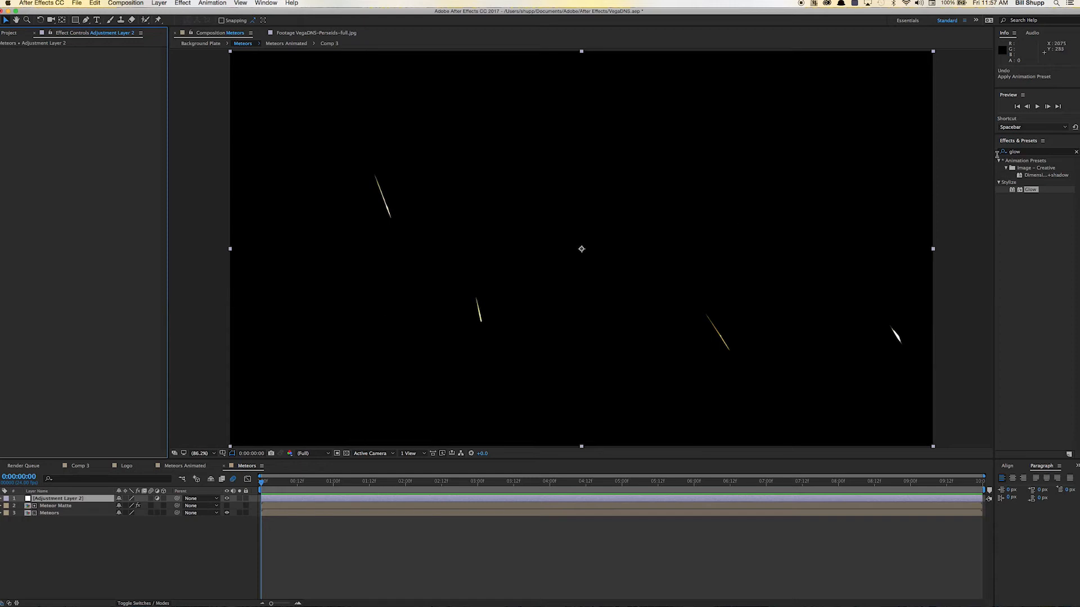
# - Apply the Glow effect to the new adjustment layer, set its intensity to 1.4 and raise its threshold, keeping the radius at 10.0
pyautogui.moveTo(1012, 187); pyautogui.dragTo(938, 227)
pyautogui.moveTo(513, 487); pyautogui.dragTo(514, 499)
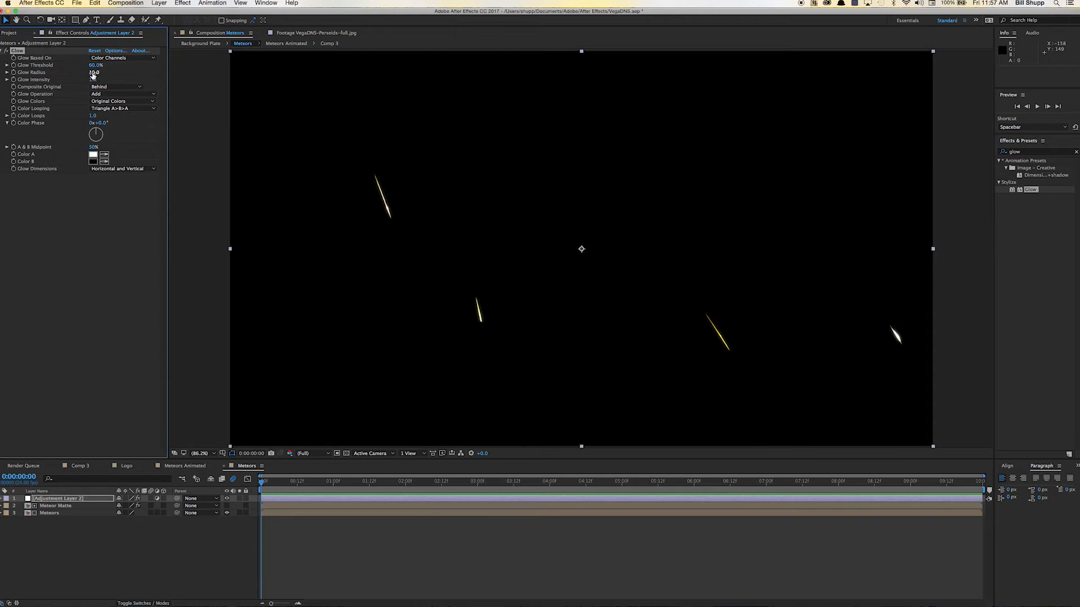
pyautogui.moveTo(93, 72)
pyautogui.mouseDown()
pyautogui.moveTo(113, 73)
pyautogui.moveTo(81, 73)
pyautogui.moveTo(97, 74)
pyautogui.mouseUp()
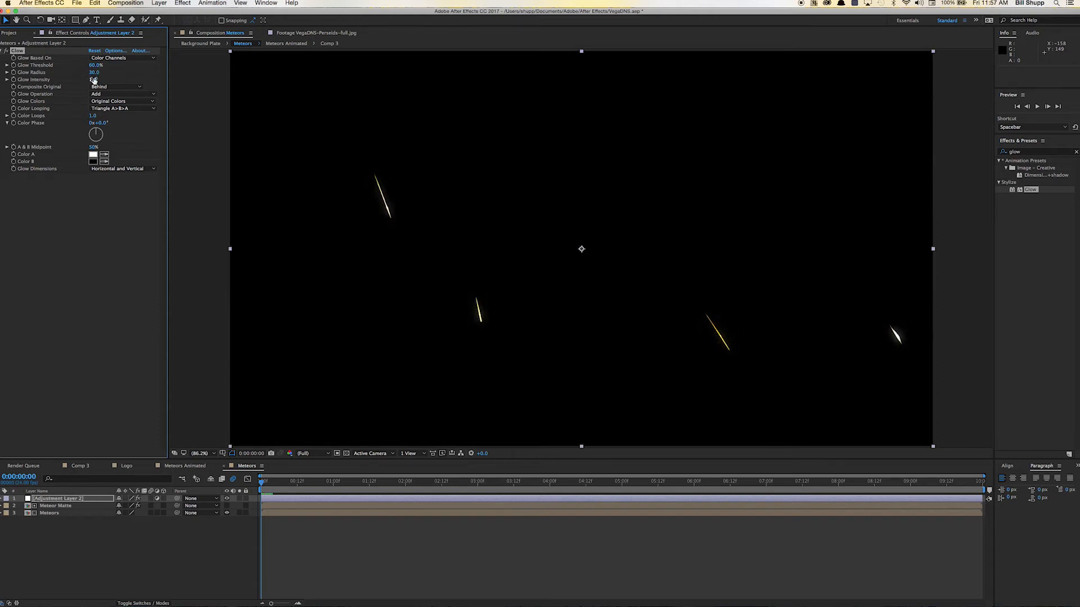
pyautogui.press('super+z')
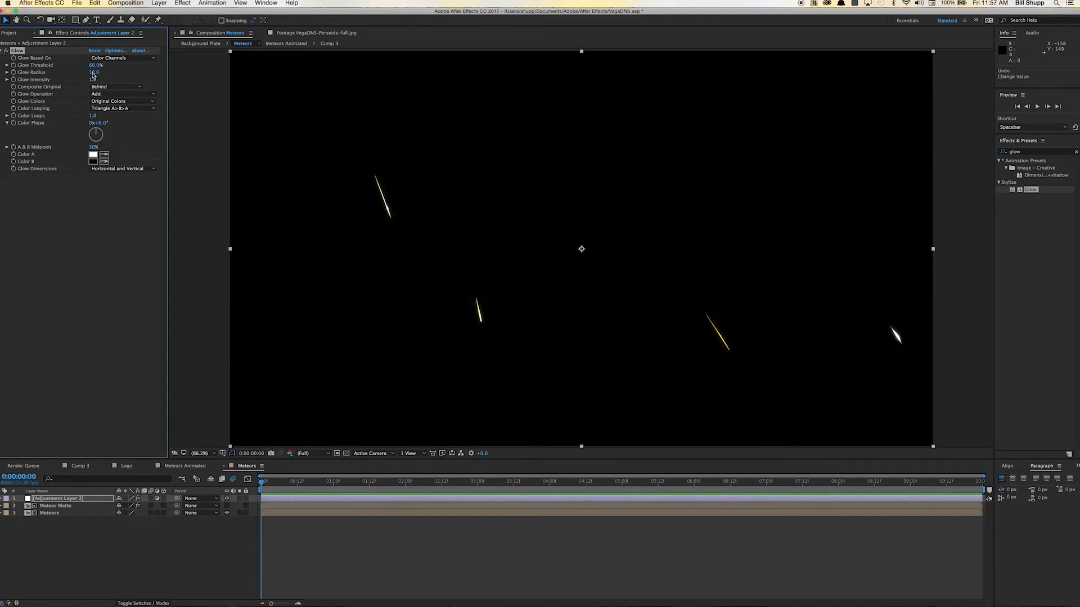
pyautogui.moveTo(92, 80); pyautogui.dragTo(108, 80)
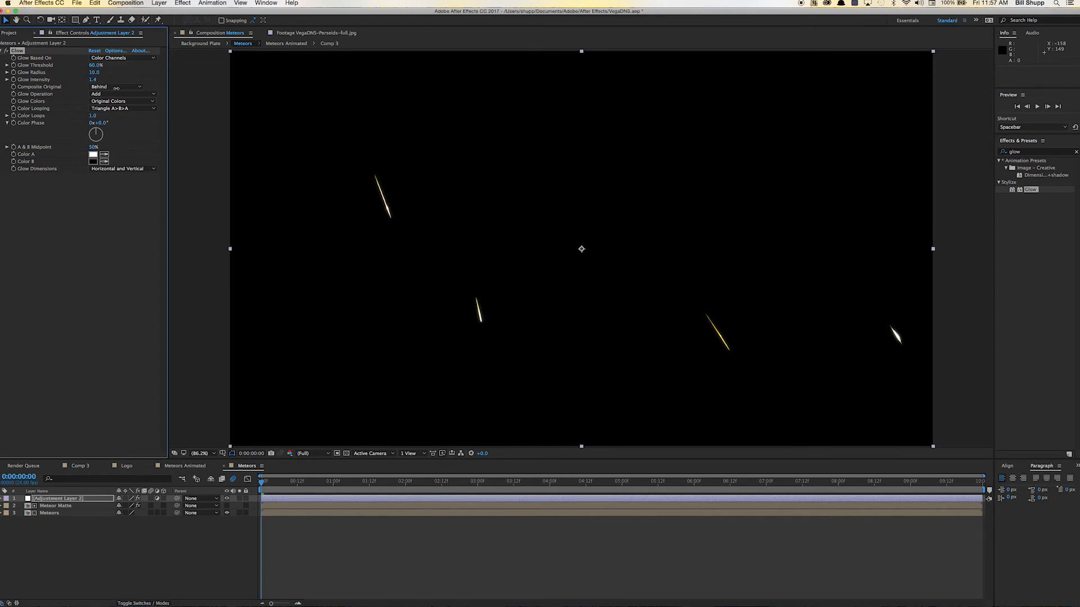
pyautogui.moveTo(96, 65); pyautogui.dragTo(122, 70)
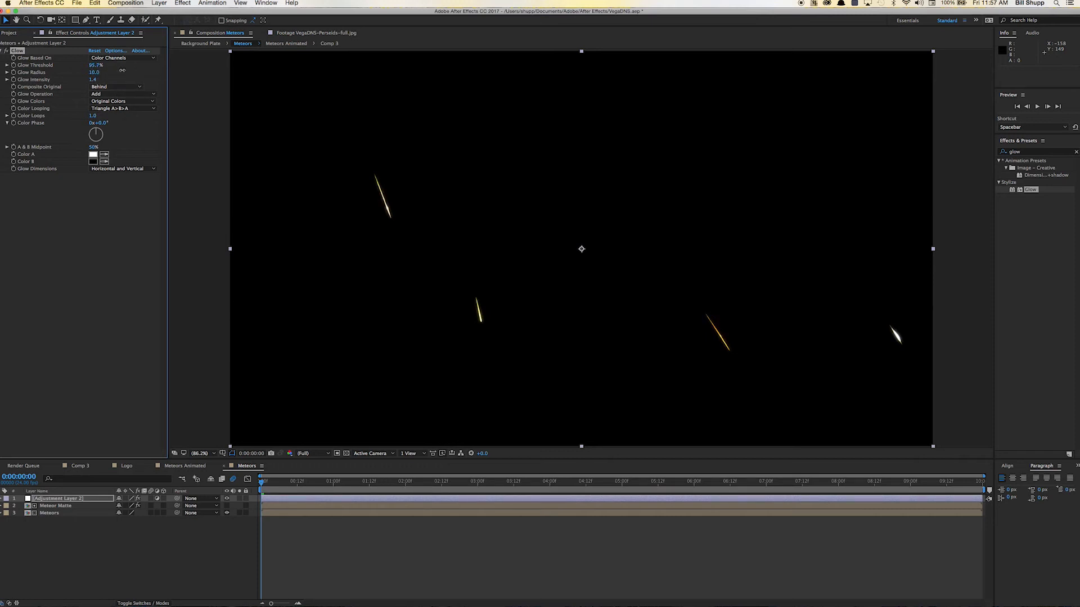
# - Duplicate the Glow effect on the adjustment layer and set the copy's radius to 0.0 and intensity to 0.4
pyautogui.click(68, 232)
pyautogui.click(17, 52)
pyautogui.press('super+d')
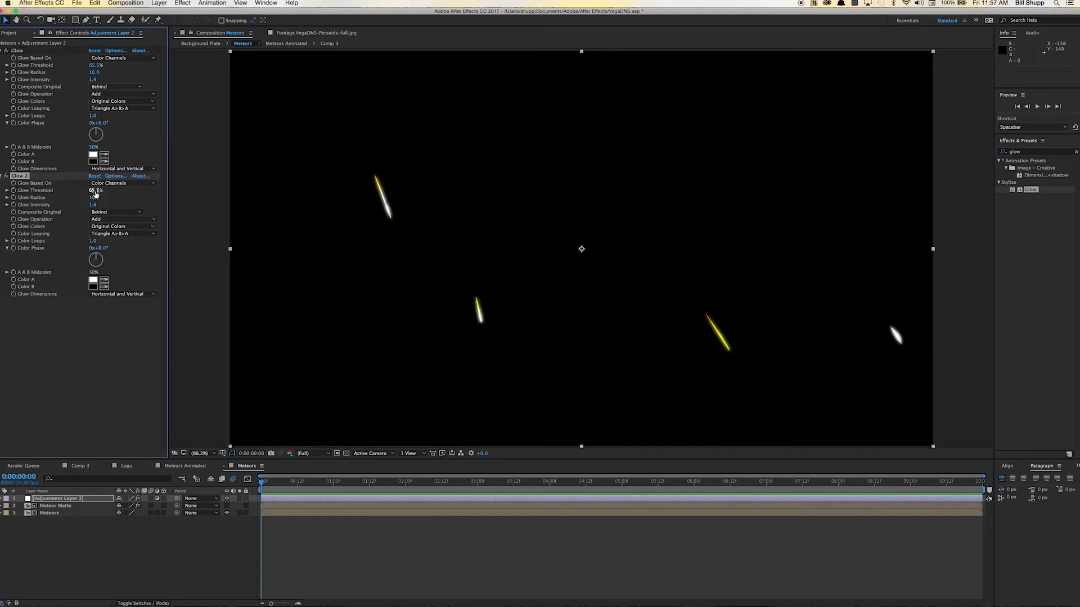
pyautogui.moveTo(94, 198); pyautogui.dragTo(88, 196)
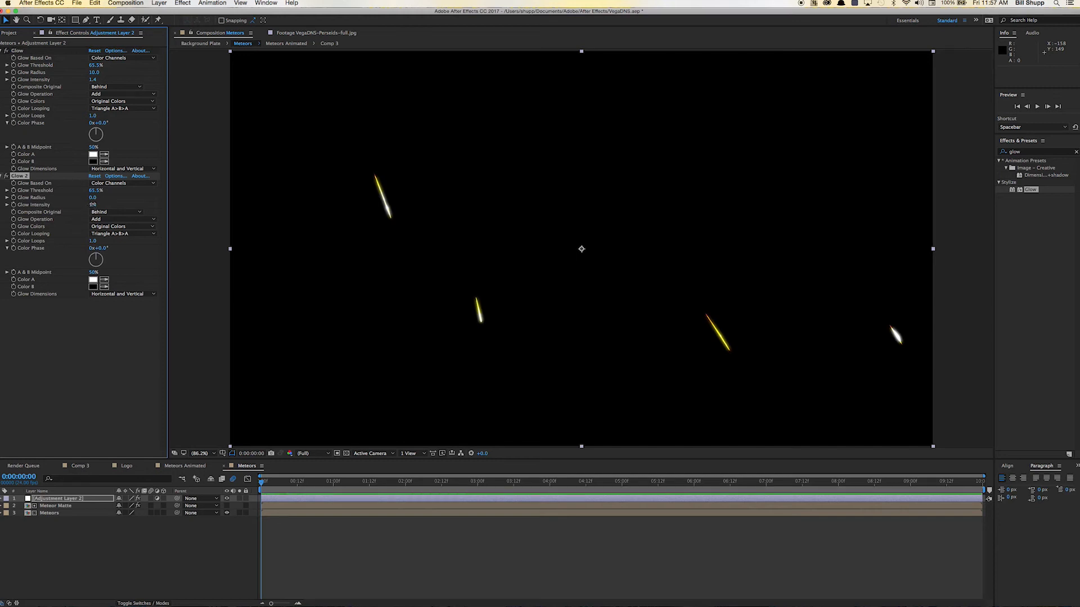
pyautogui.moveTo(87, 205); pyautogui.dragTo(75, 204)
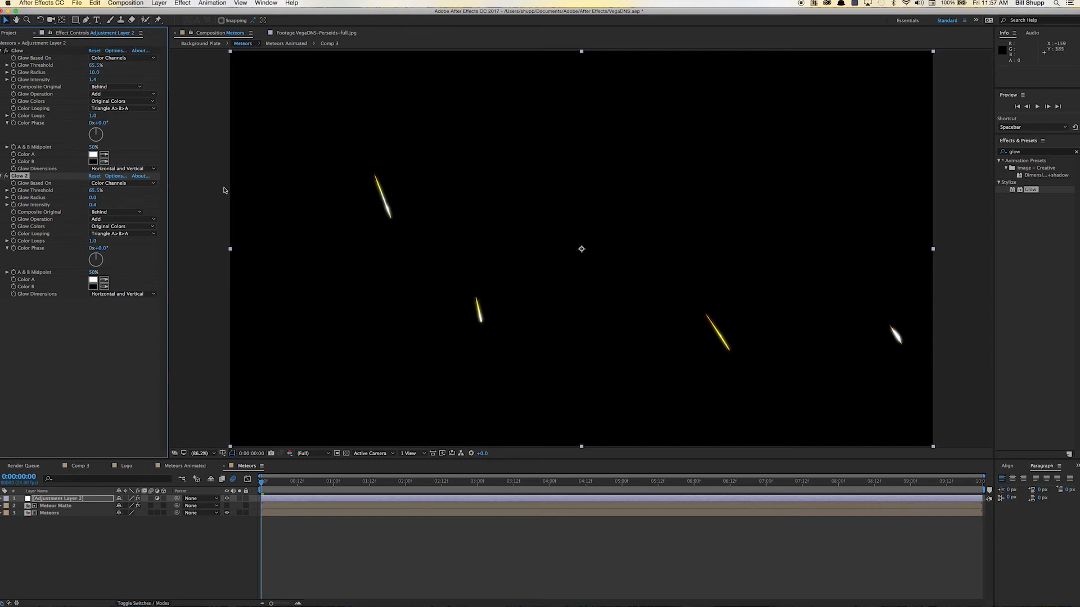
# - Return to Comp 3 and preview the animation with the glowing meteors
pyautogui.click(78, 467)
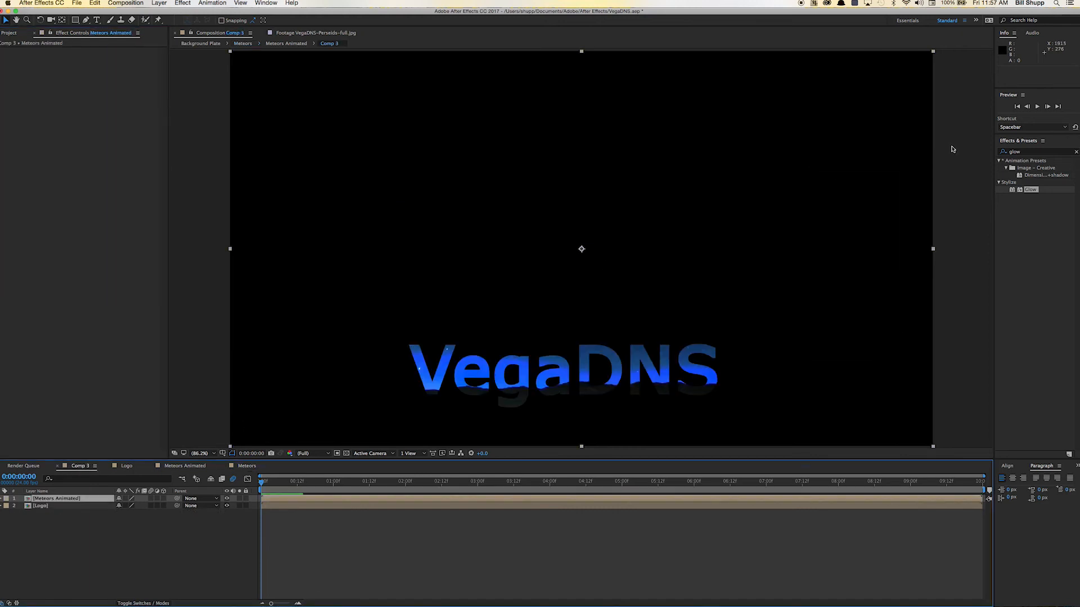
pyautogui.click(1037, 106)
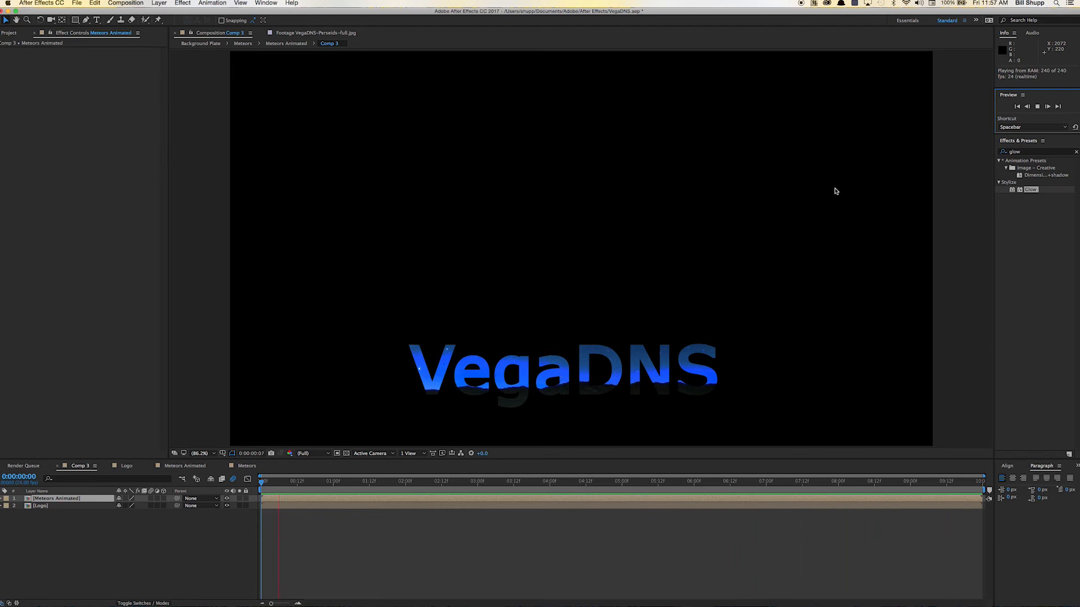
pyautogui.press('space')
# - Switch to Safari to view the Netscape logo GIF in the image search results, and return to After Effects
pyautogui.press('super+Tab')
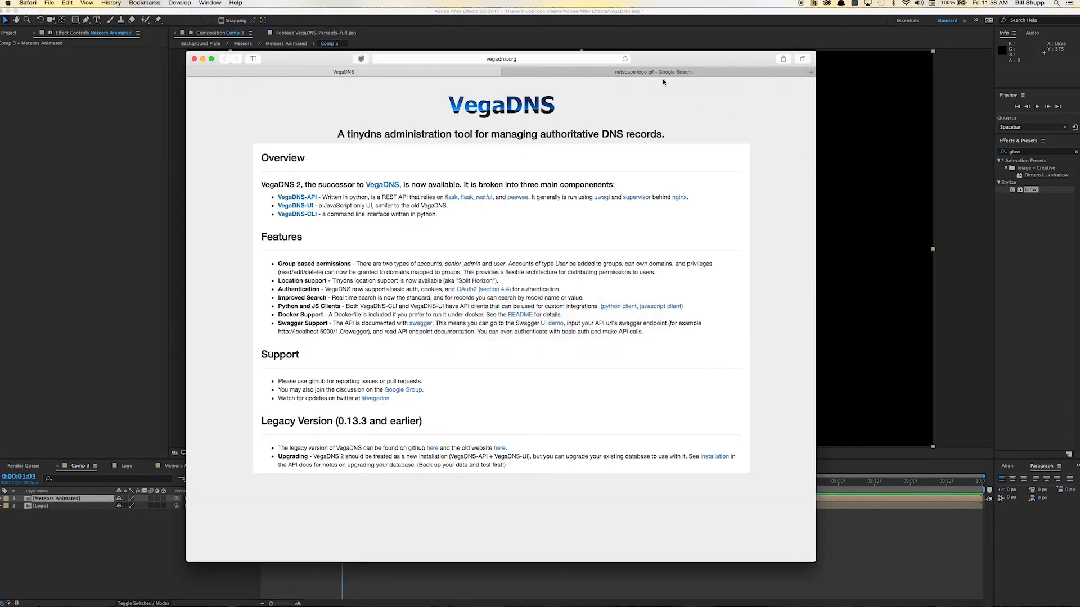
pyautogui.click(645, 72)
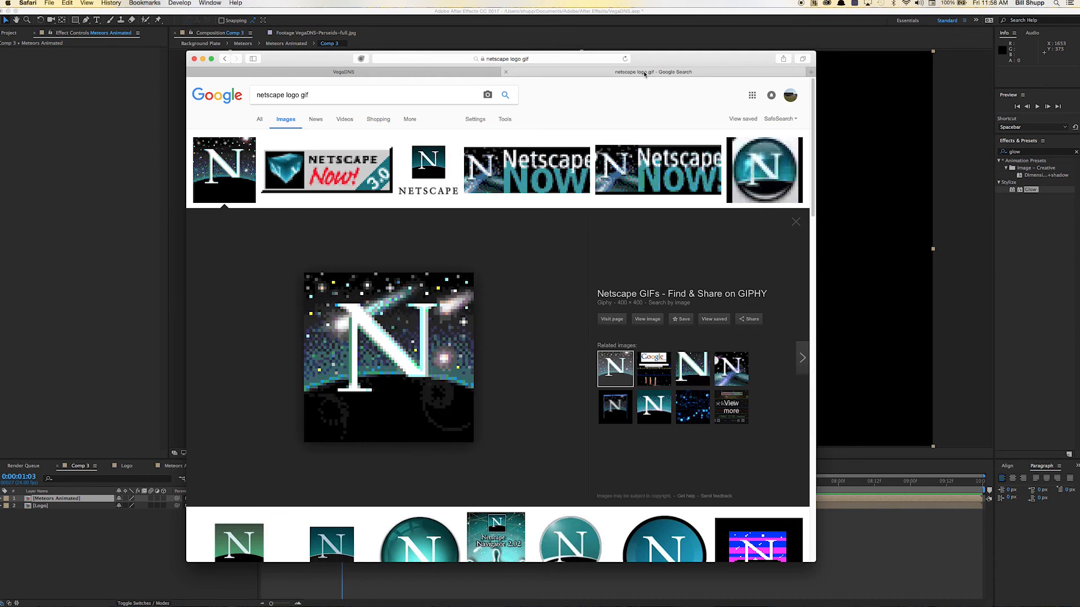
pyautogui.press('super+Tab')
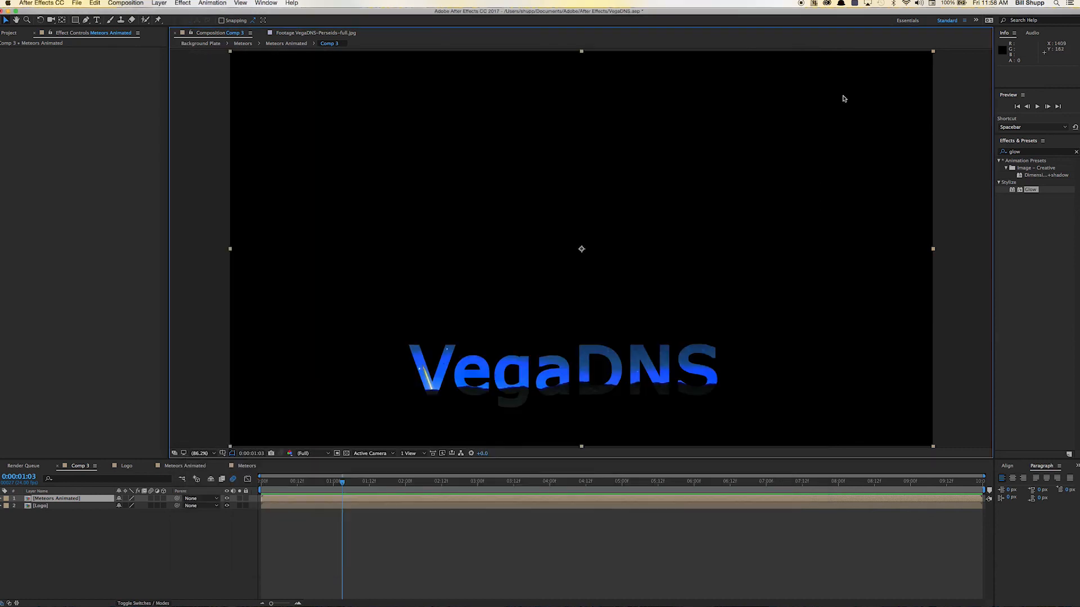
# - Preview Comp 3 from its first frame with the transparency grid displayed behind the logo, and stop playback
pyautogui.click(1018, 106)
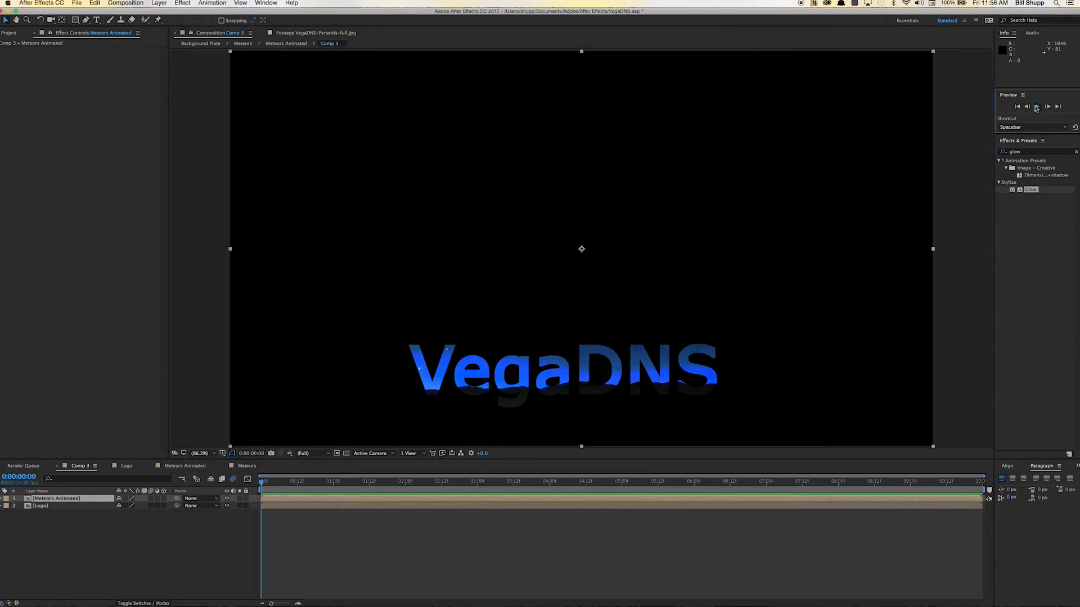
pyautogui.click(1036, 106)
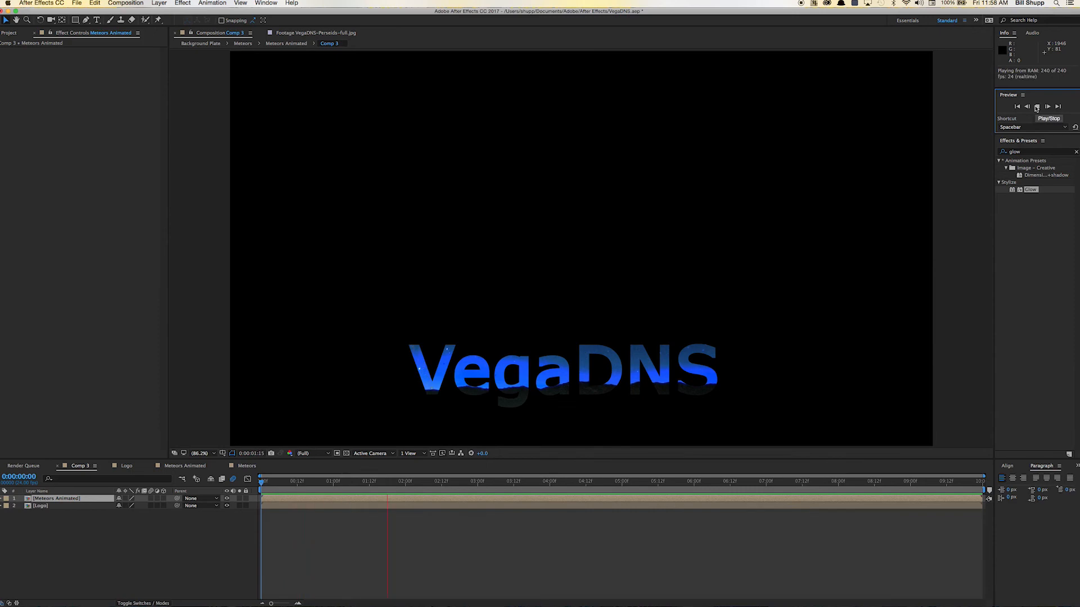
pyautogui.click(346, 455)
pyautogui.click(346, 453)
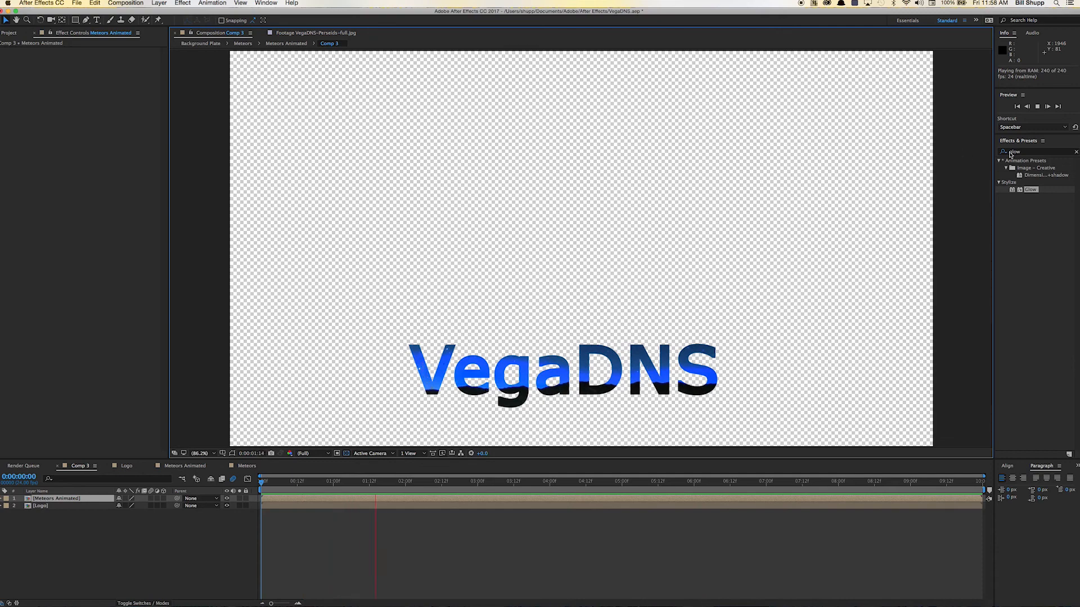
pyautogui.click(1039, 107)
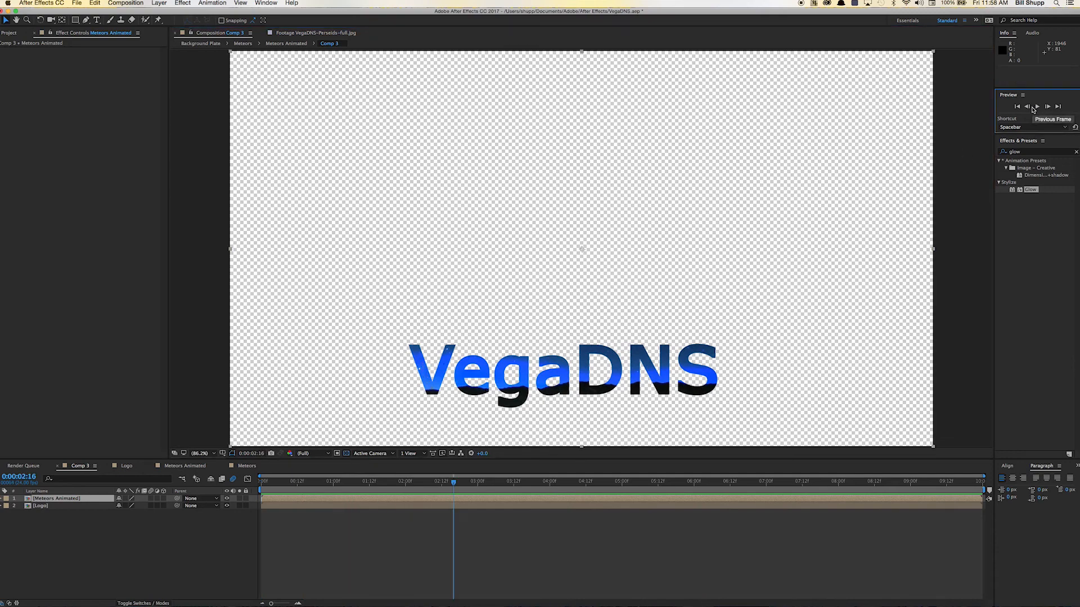